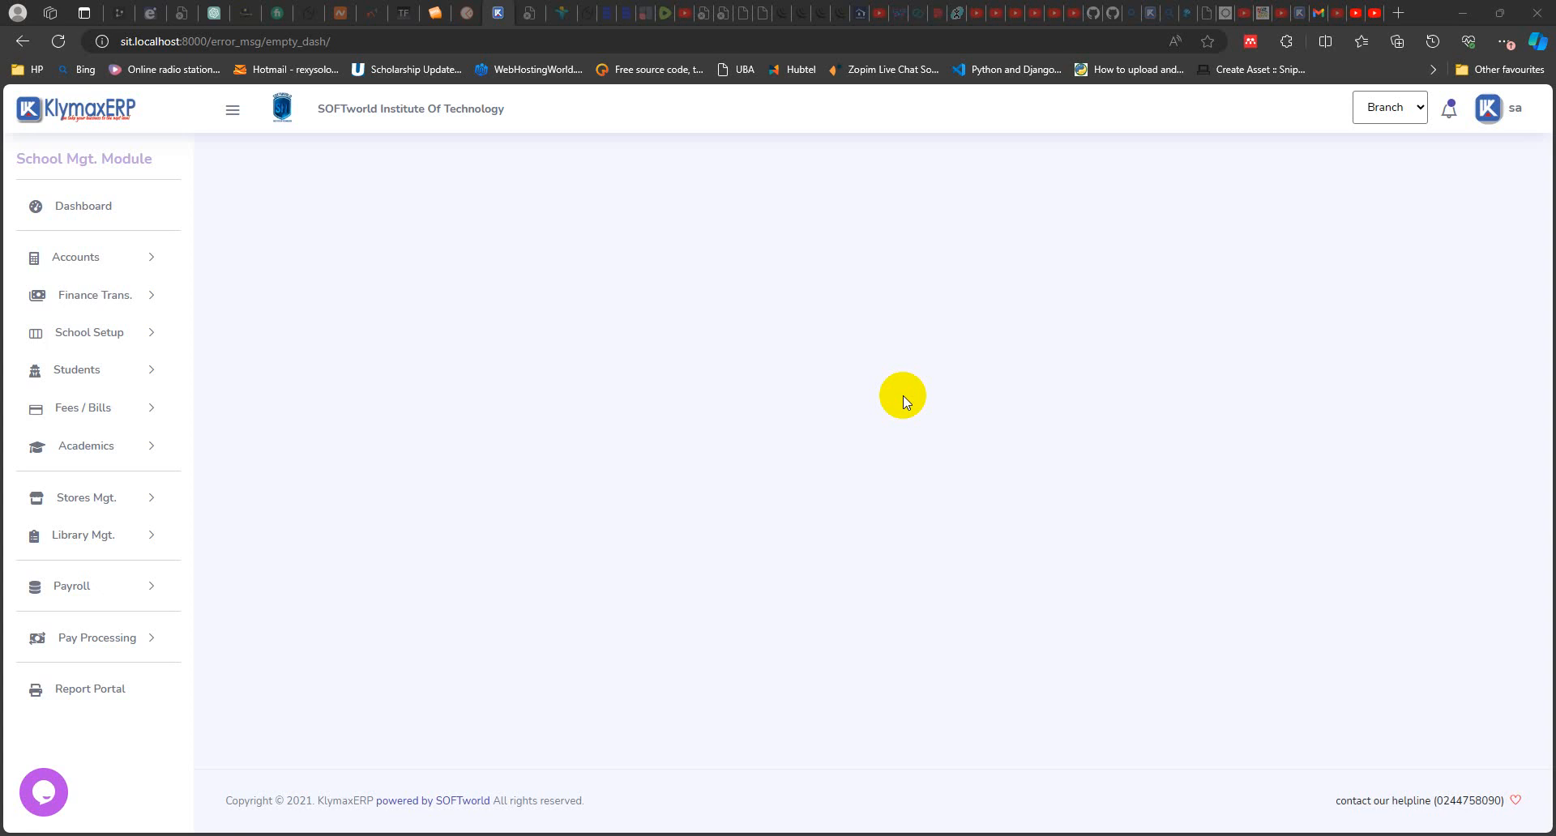
Step: Open the students' Online Registration List and start a new registration
{"action": "left_click", "coordinate": [122, 374]}
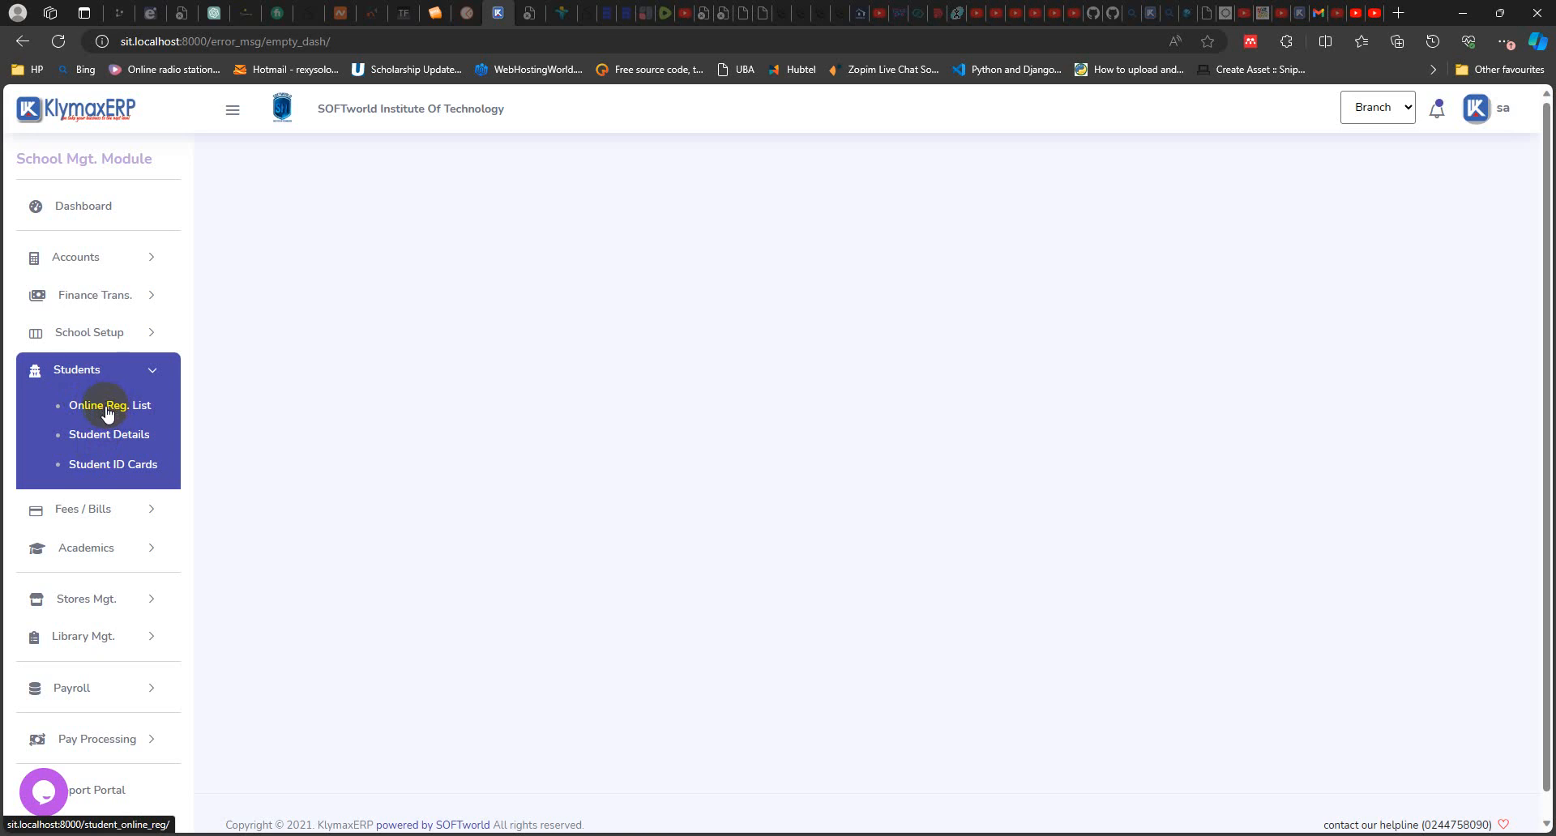
{"action": "left_click", "coordinate": [107, 409]}
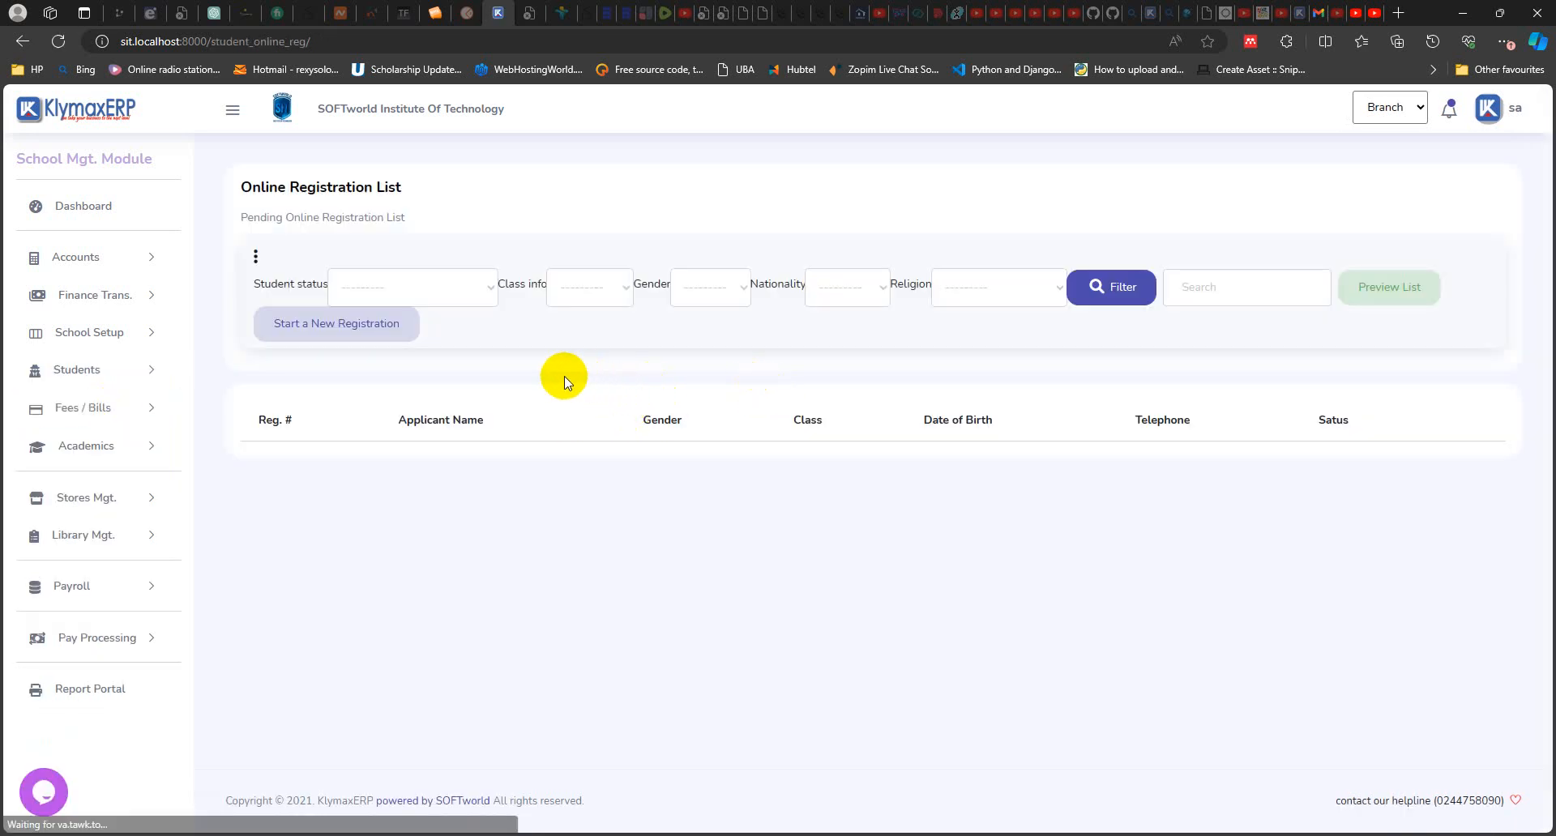
{"action": "left_click", "coordinate": [350, 326]}
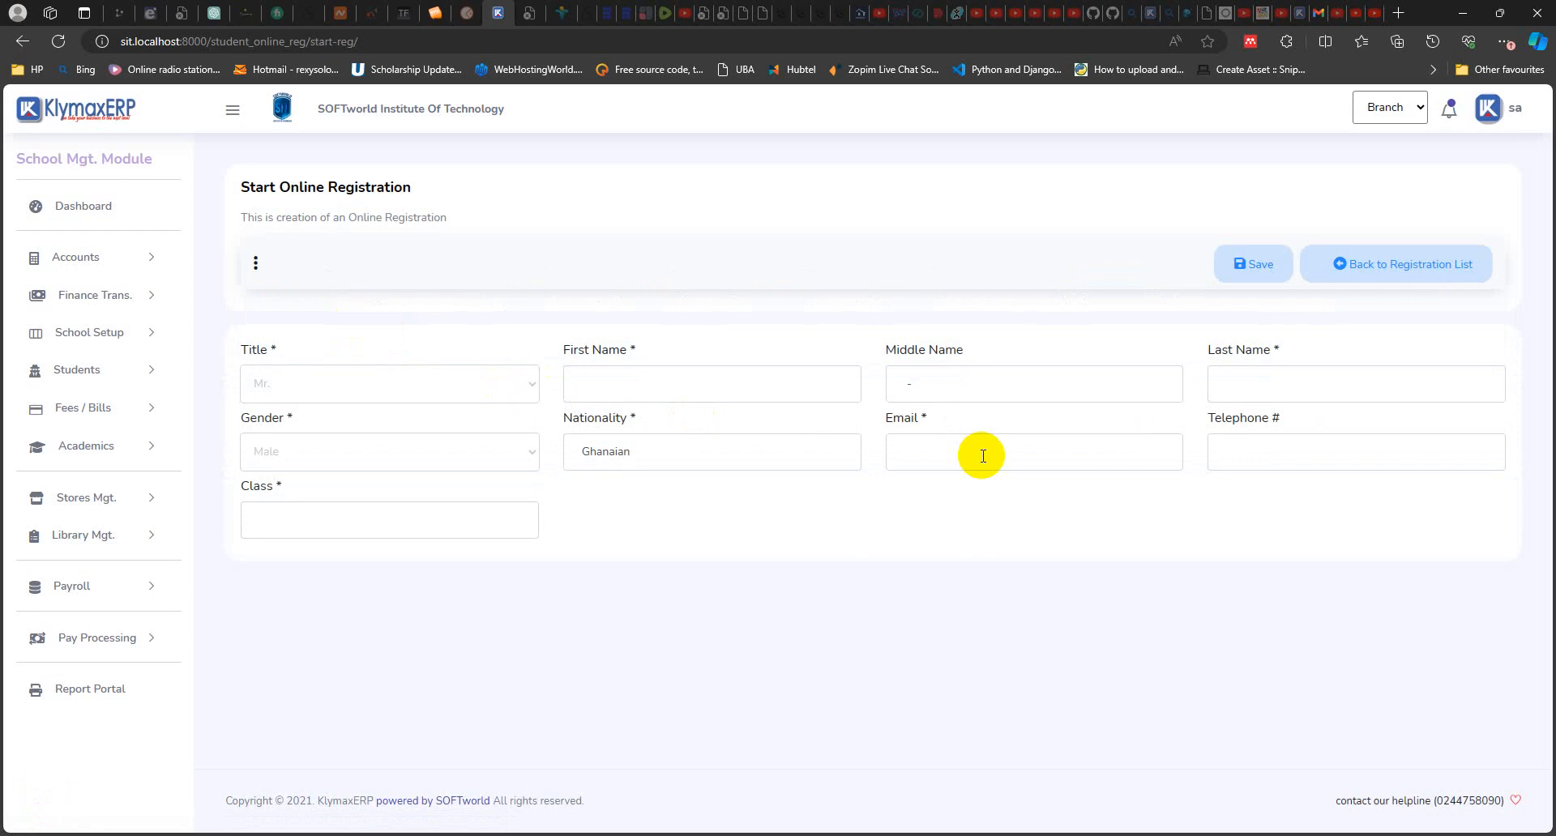
Step: Fill the registration with the saved applicant's name, e-mail, telephone and class JHS 2, and set the title to Ms
{"action": "left_click", "coordinate": [705, 383]}
{"action": "left_click", "coordinate": [678, 454]}
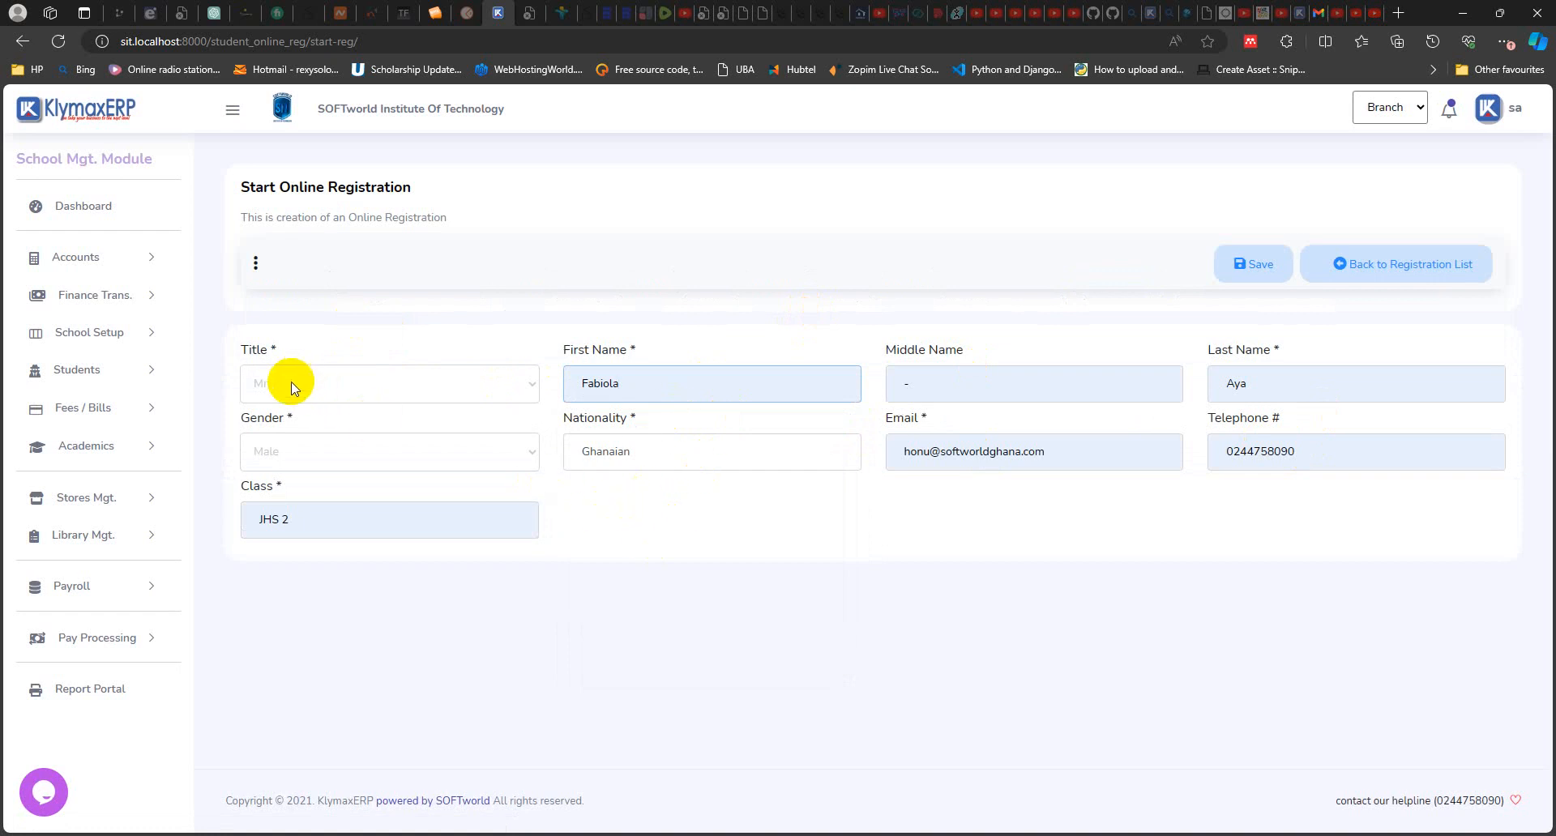
{"action": "left_click", "coordinate": [341, 386]}
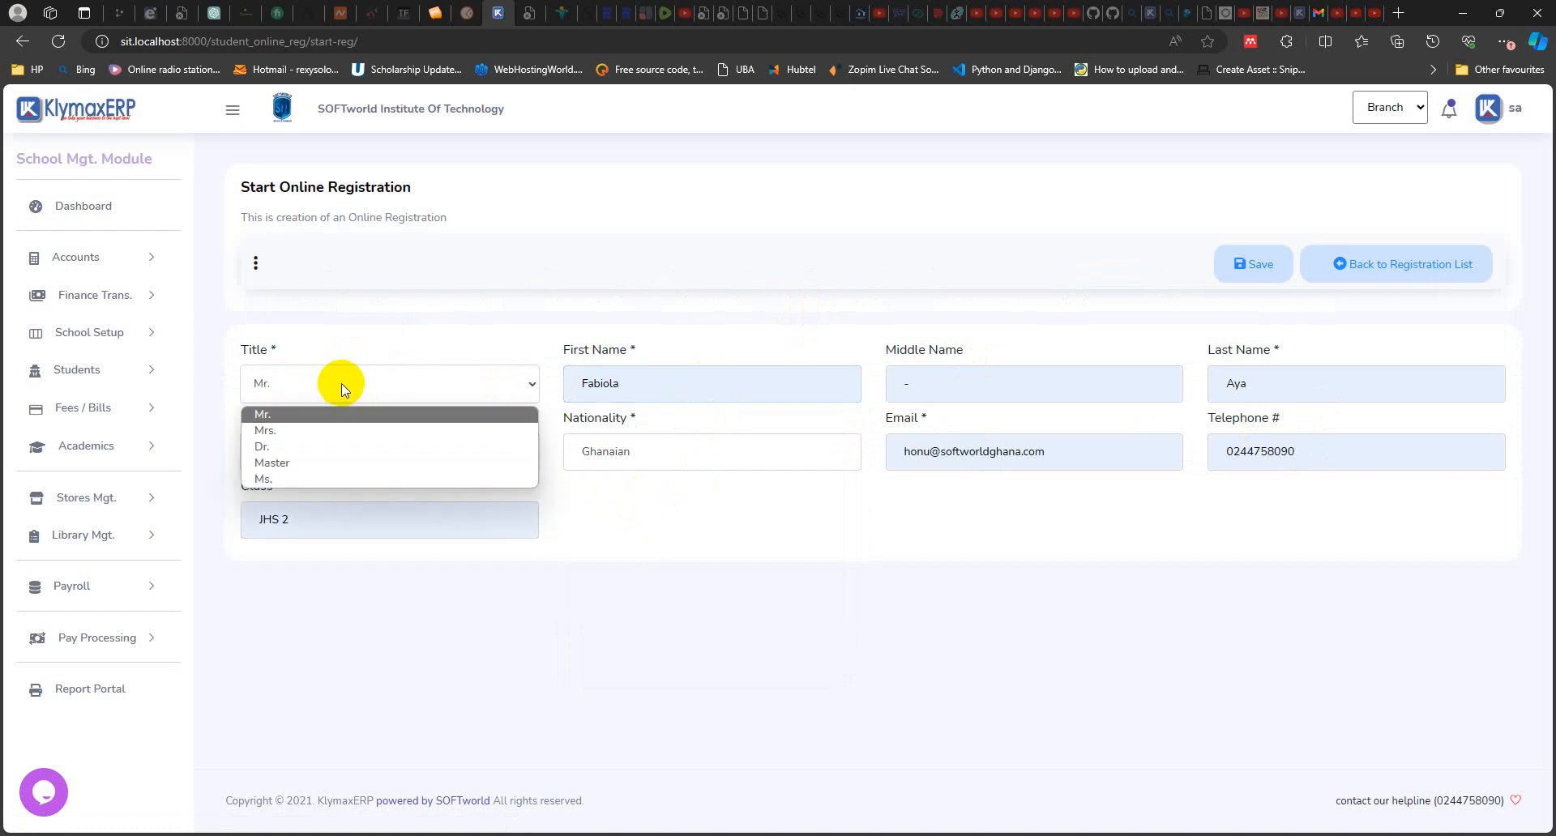
{"action": "left_click", "coordinate": [293, 479]}
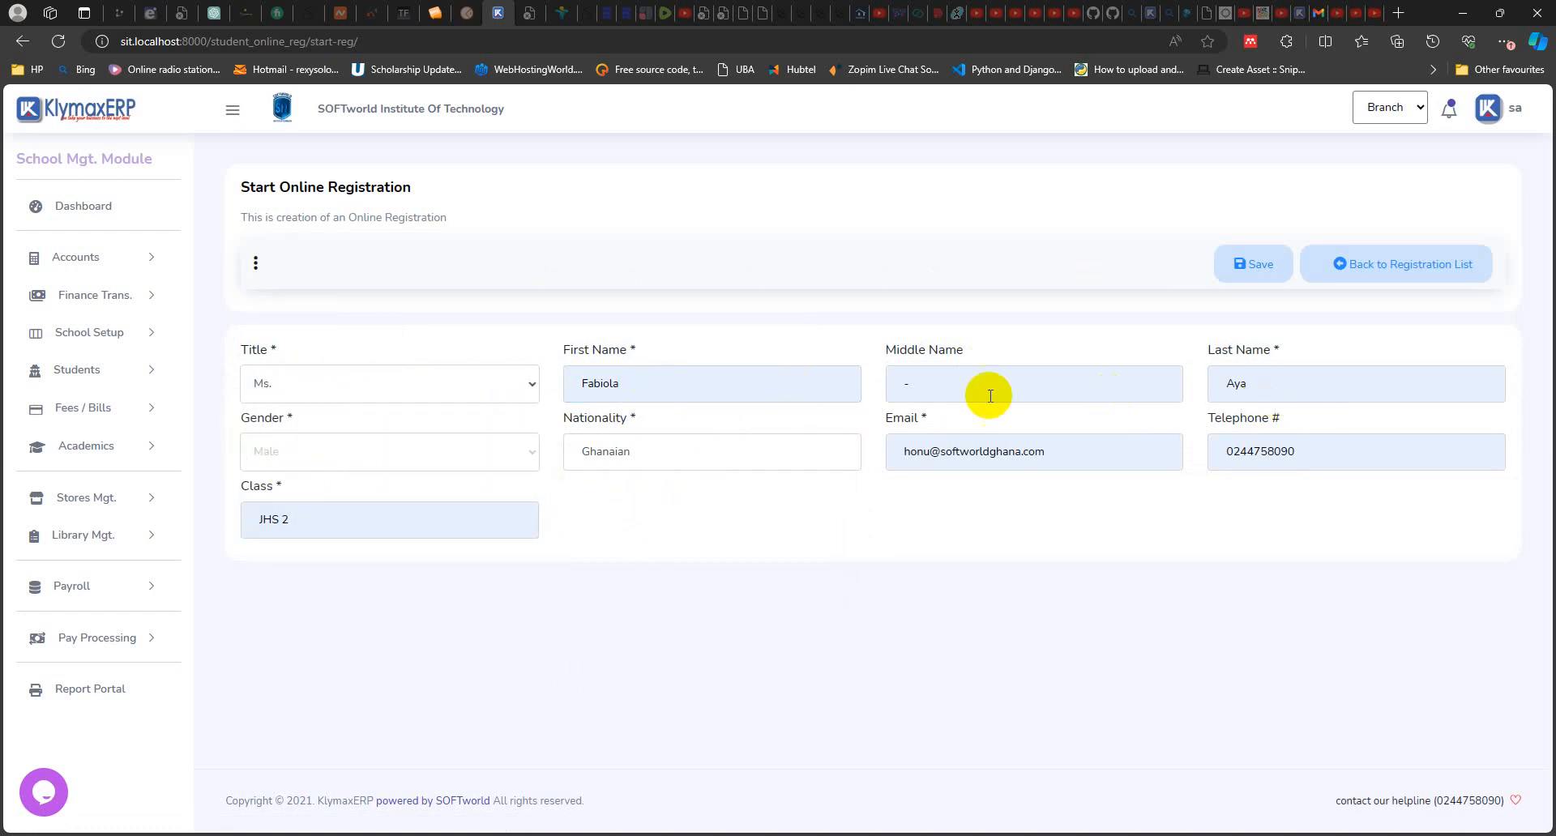
{"action": "left_click", "coordinate": [911, 384]}
{"action": "key", "text": "BackSpace"}
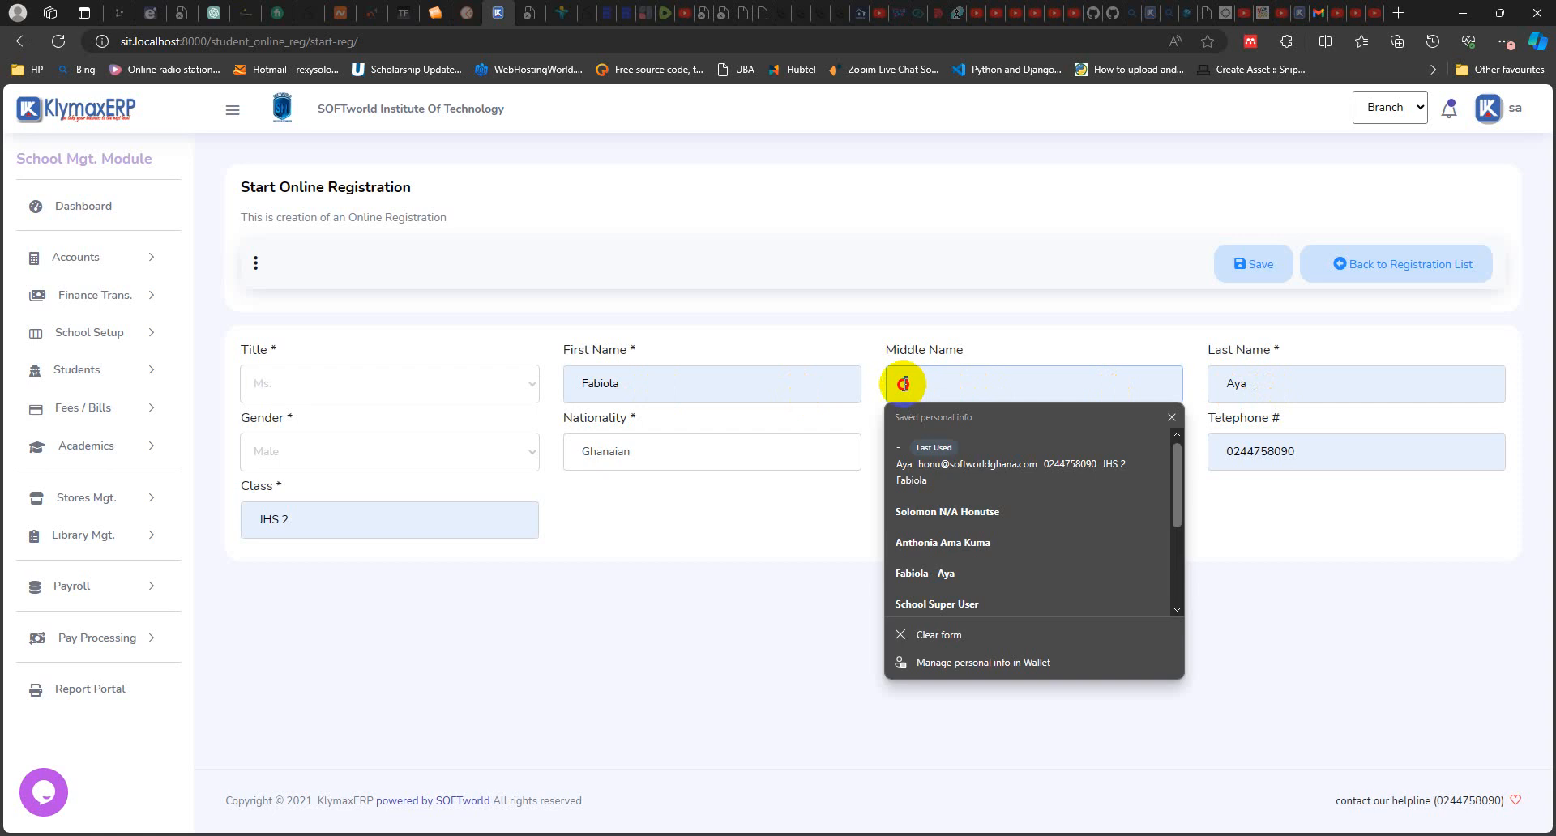
{"action": "left_click", "coordinate": [1067, 346]}
{"action": "left_click", "coordinate": [1289, 387]}
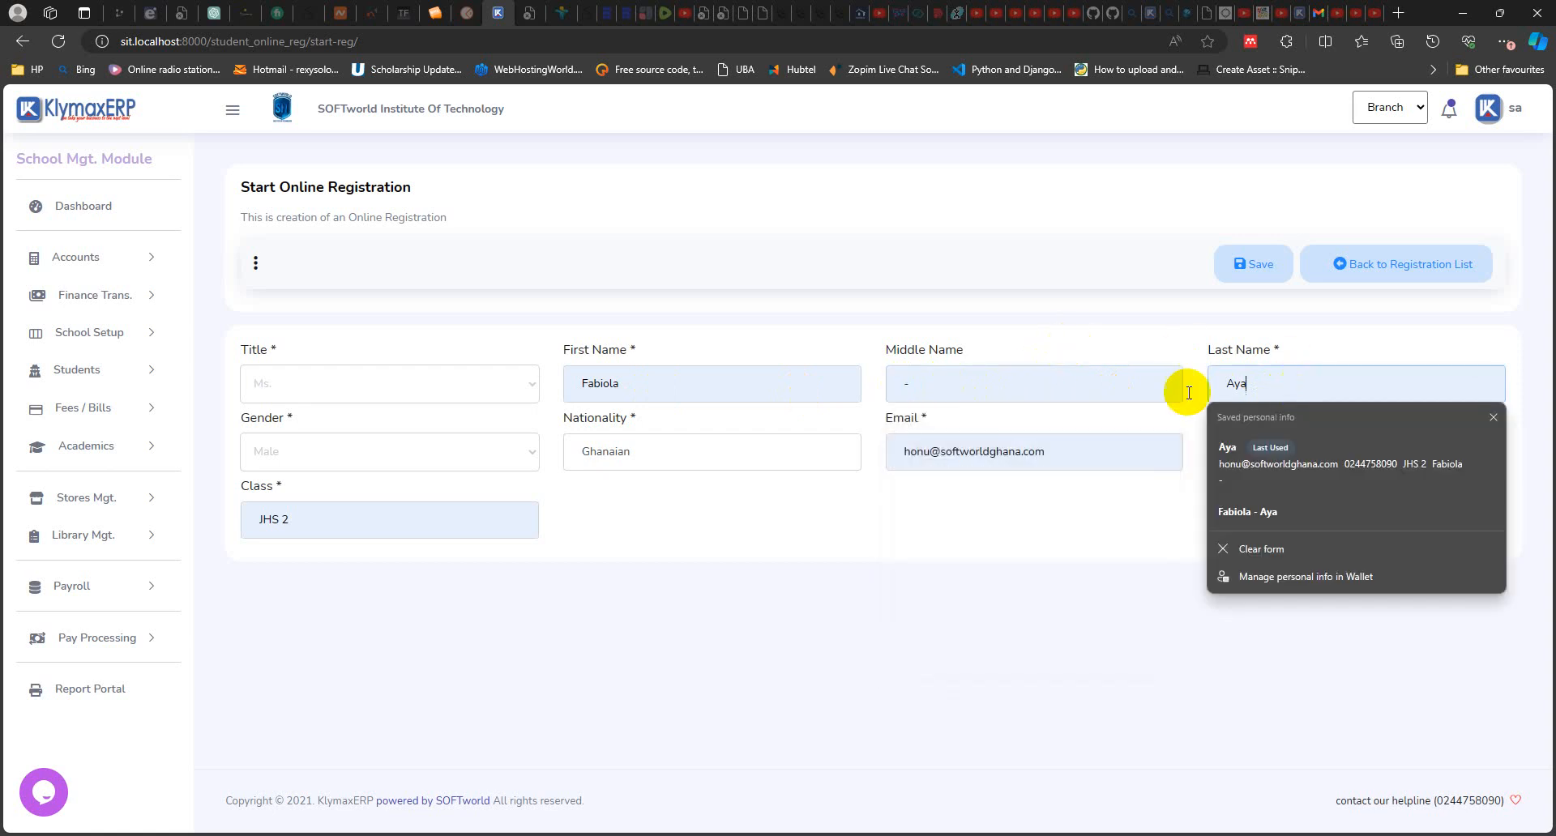
{"action": "left_click", "coordinate": [361, 464]}
{"action": "left_click", "coordinate": [668, 454]}
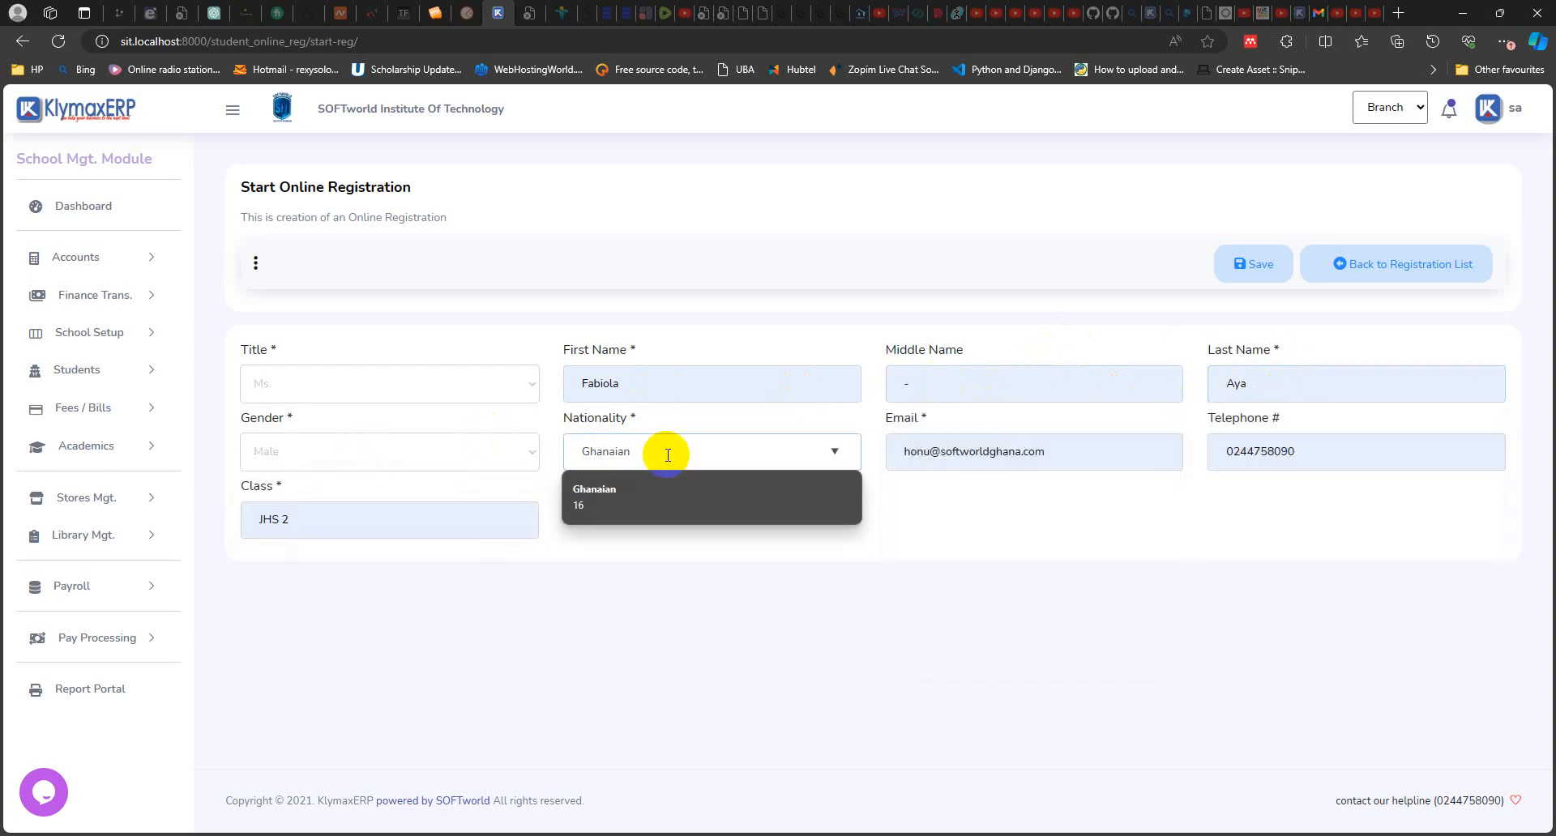
Step: Replace the part before the @ in the applicant's e-mail address and save the new registration
{"action": "left_click", "coordinate": [1070, 451]}
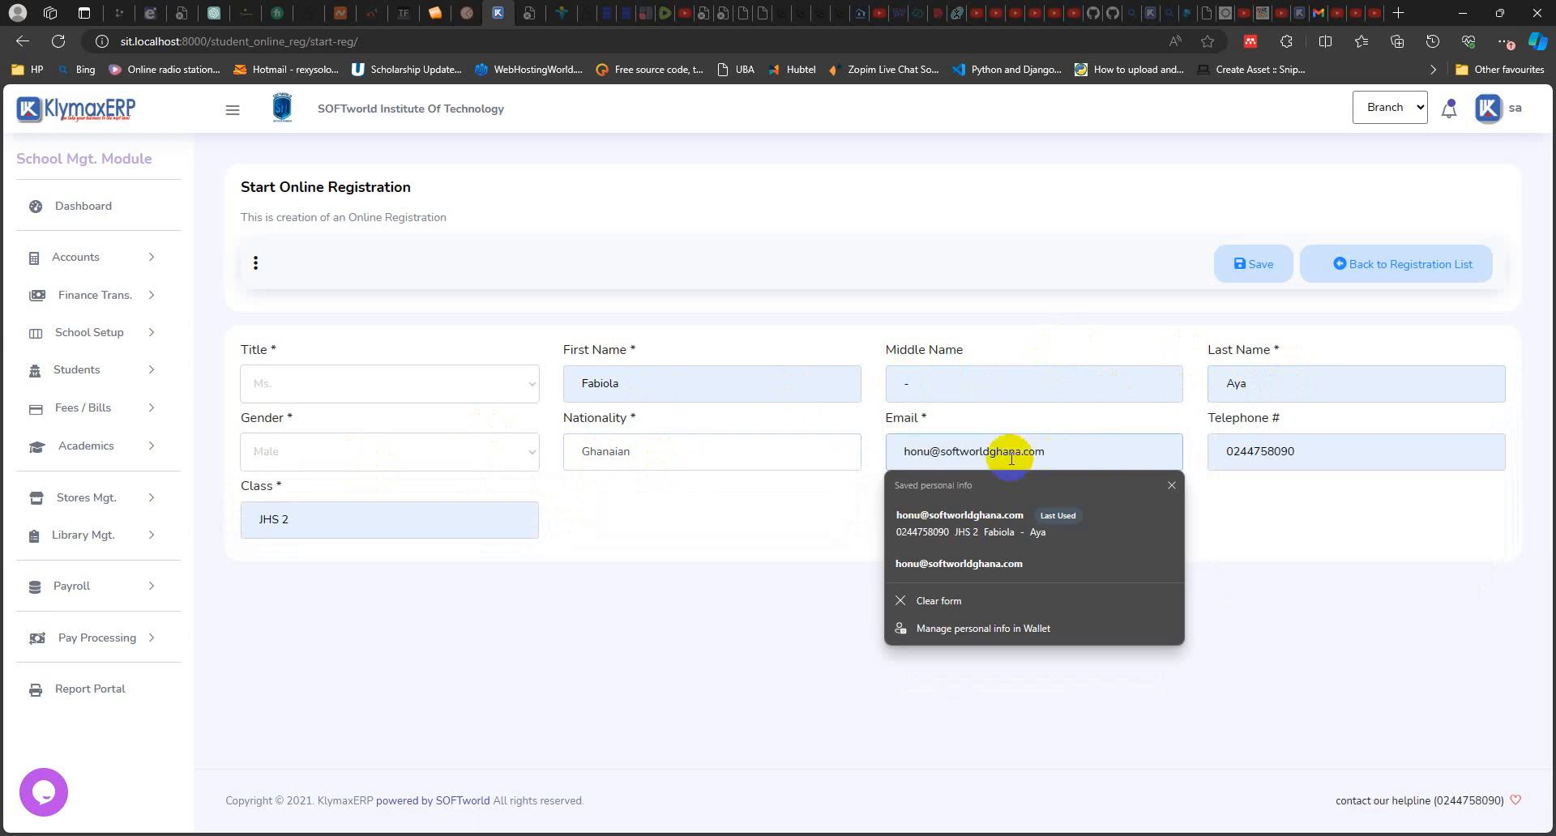
{"action": "left_click", "coordinate": [930, 451]}
{"action": "key", "text": "BackSpace"}
{"action": "key", "text": "BackSpace"}
{"action": "key", "text": "BackSpace"}
{"action": "key", "text": "BackSpace"}
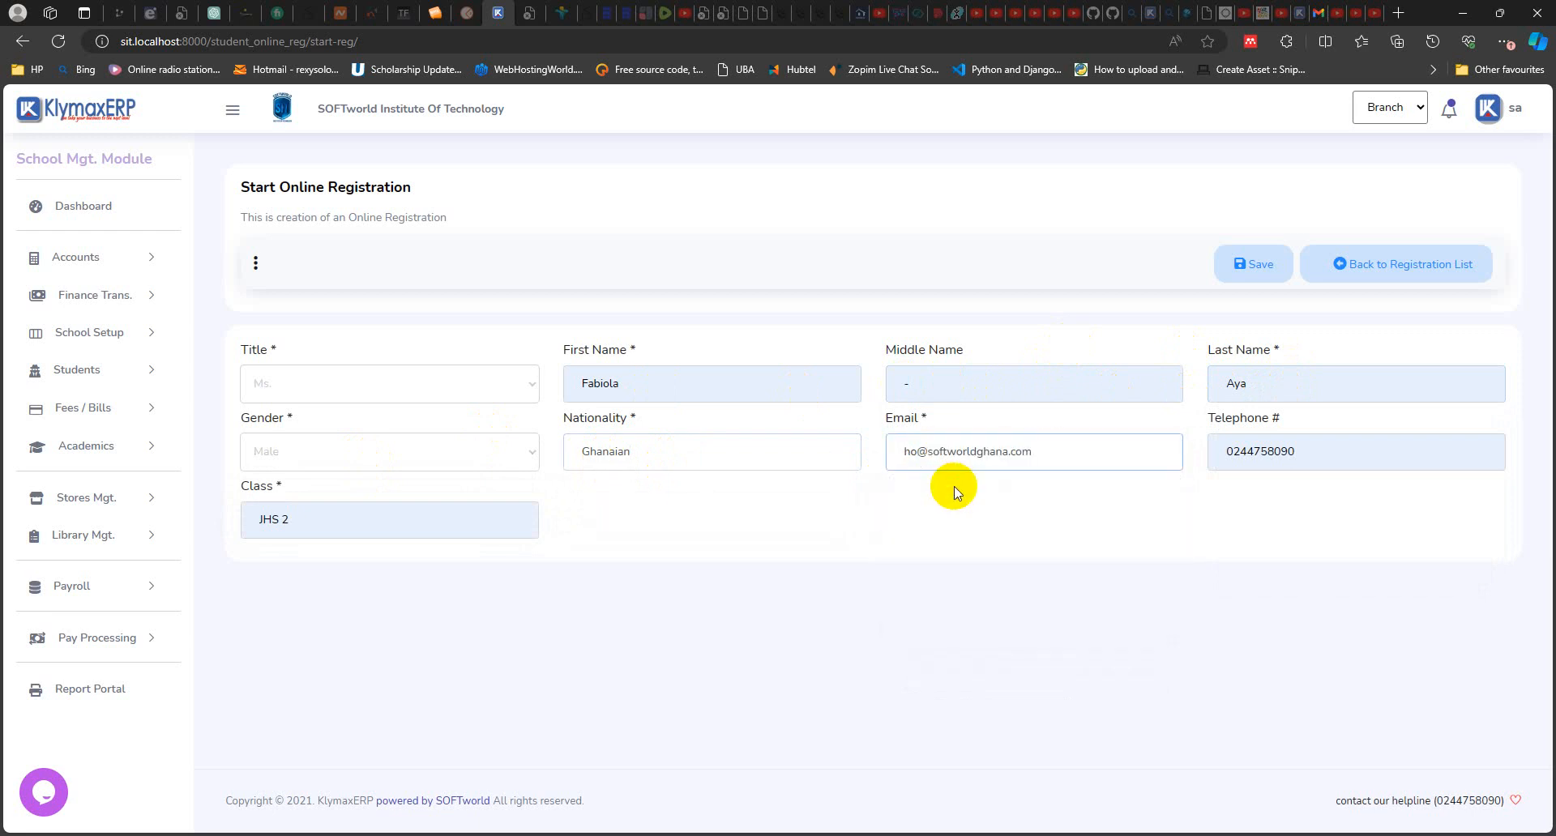
{"action": "type", "text": "aya"}
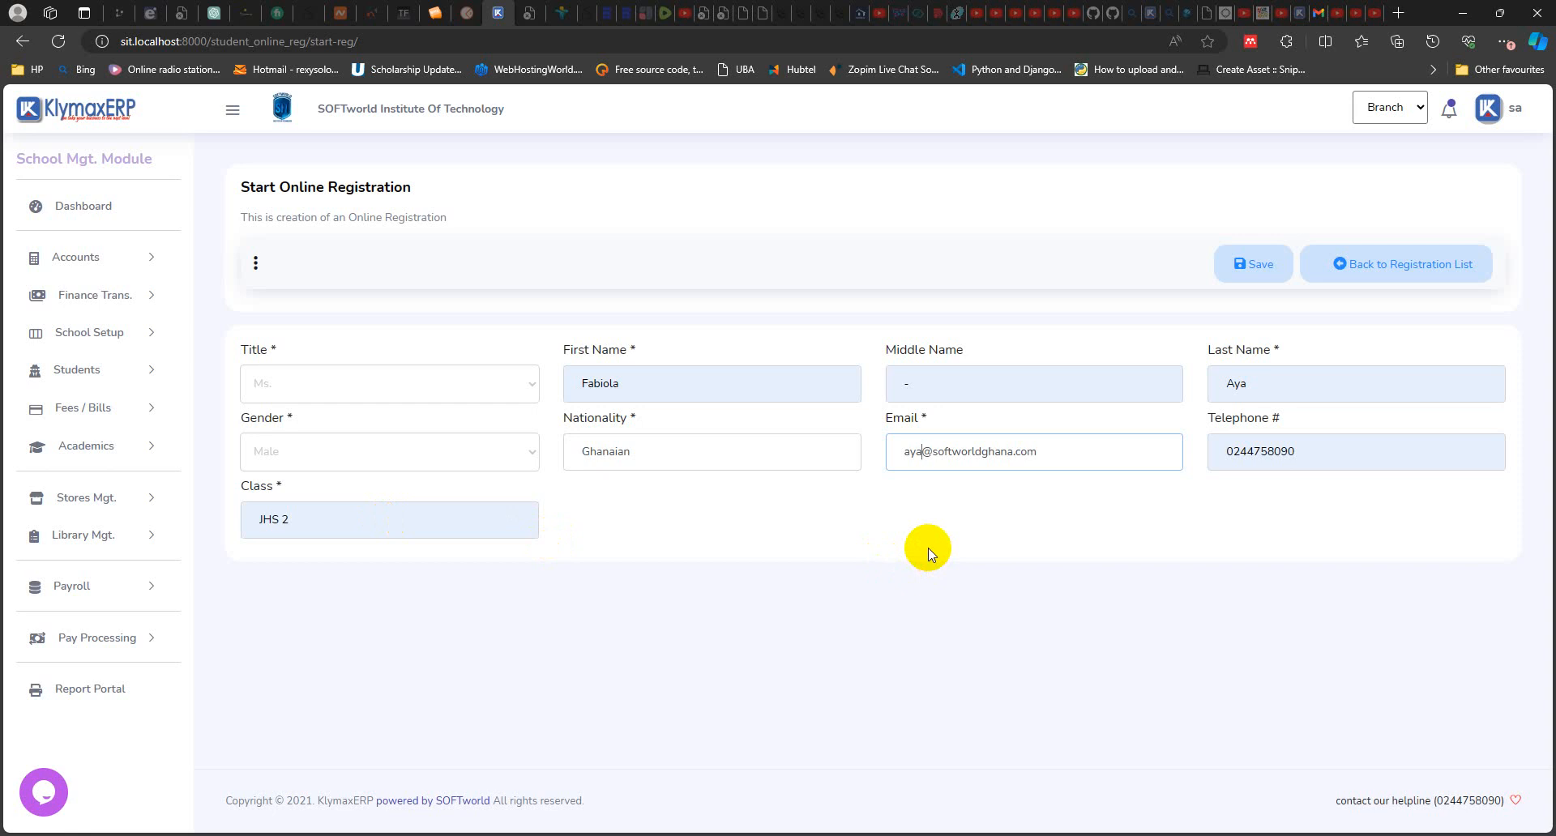
{"action": "left_click", "coordinate": [1252, 267]}
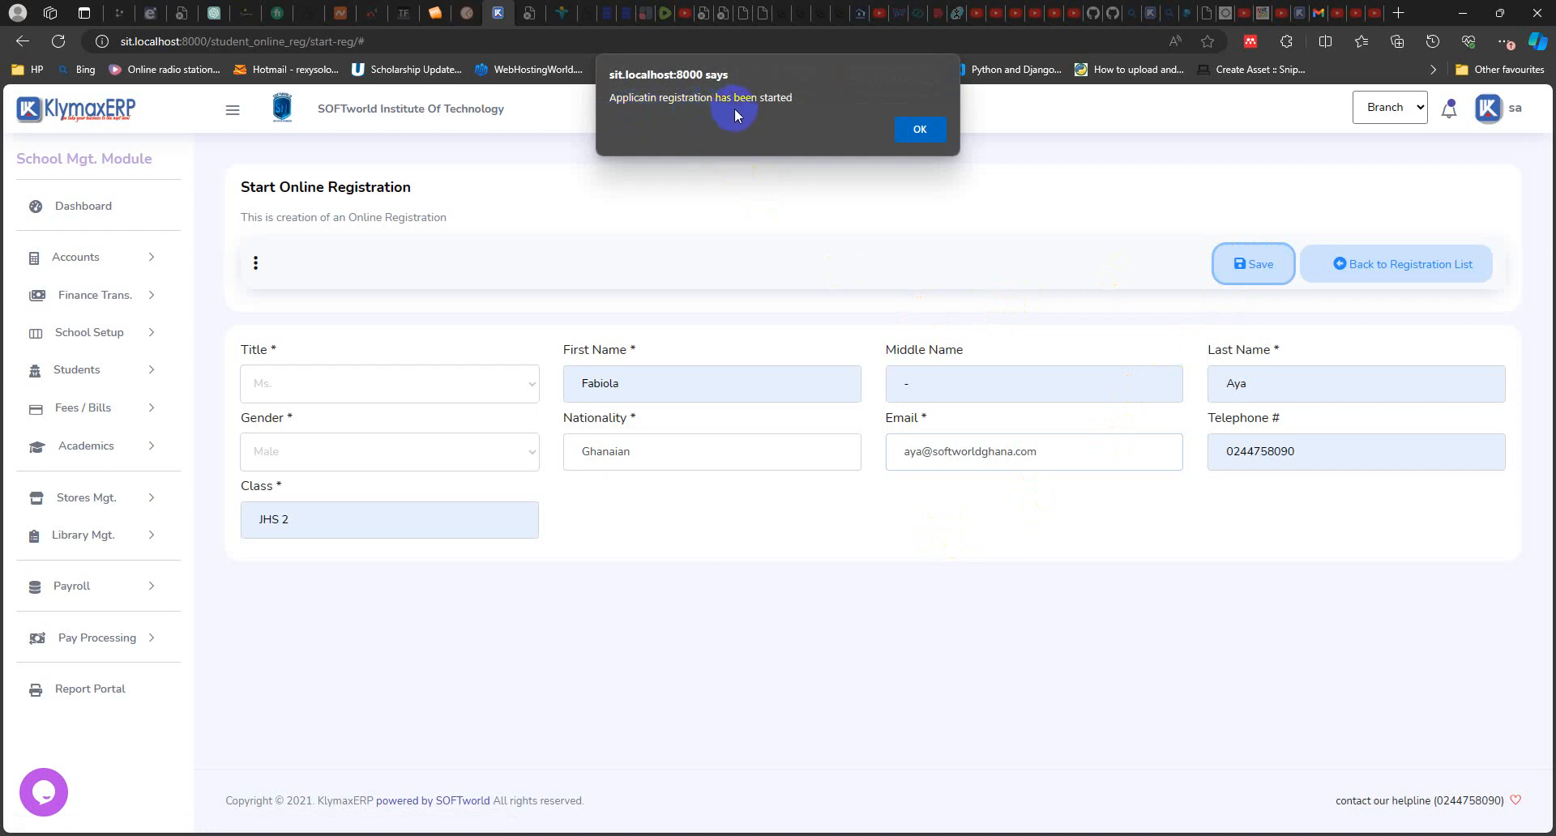
{"action": "left_click", "coordinate": [922, 129]}
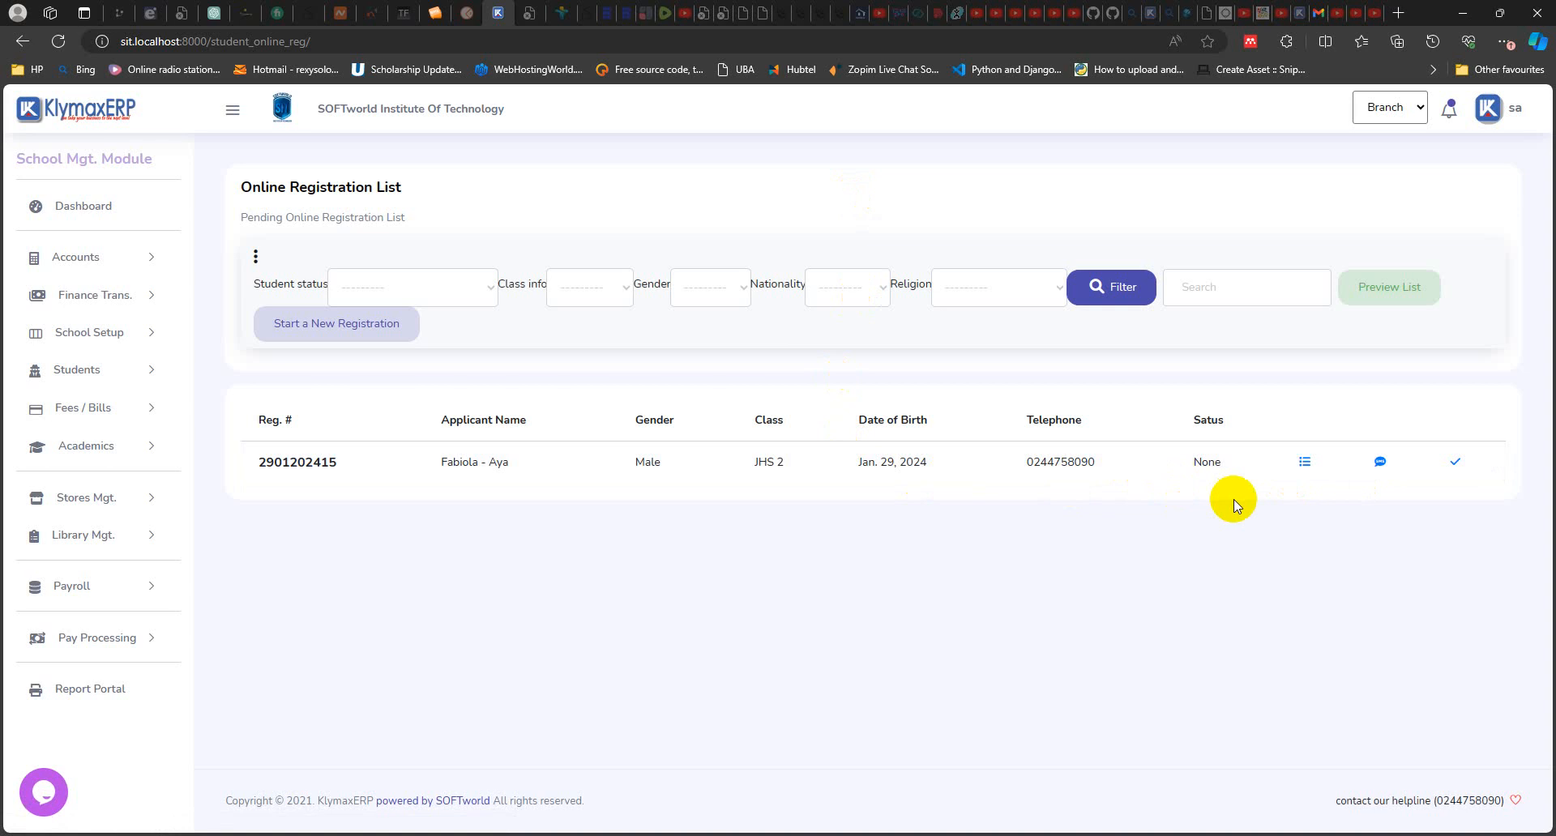
Step: Open the new applicant's registration form and review the full set of bio-data fields
{"action": "left_click", "coordinate": [1304, 466]}
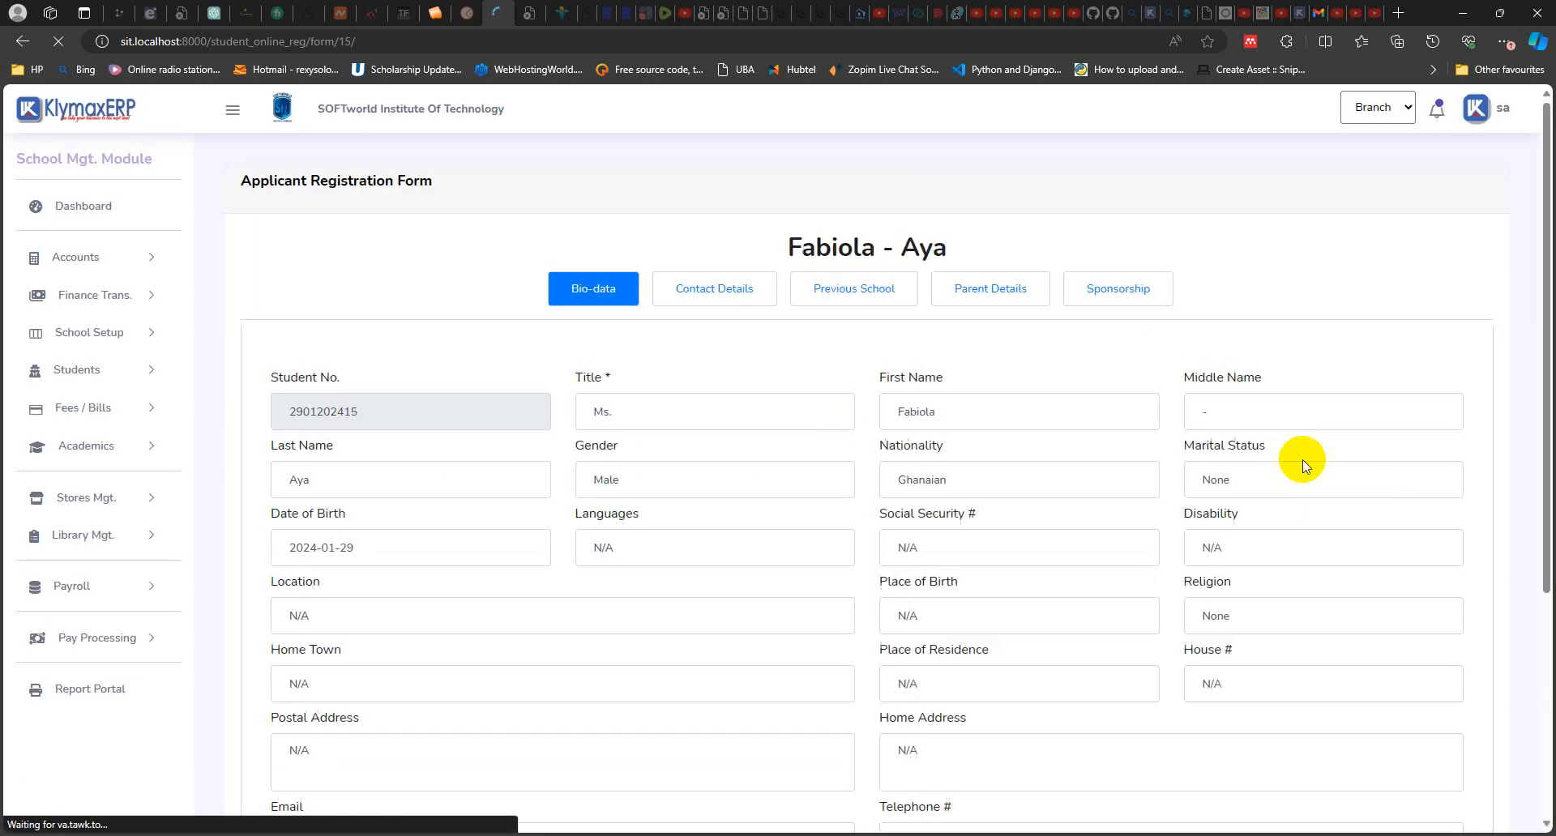
{"action": "scroll", "coordinate": [1254, 478], "scroll_direction": "down", "scroll_amount": 4}
{"action": "scroll", "coordinate": [1254, 478], "scroll_direction": "up", "scroll_amount": 2}
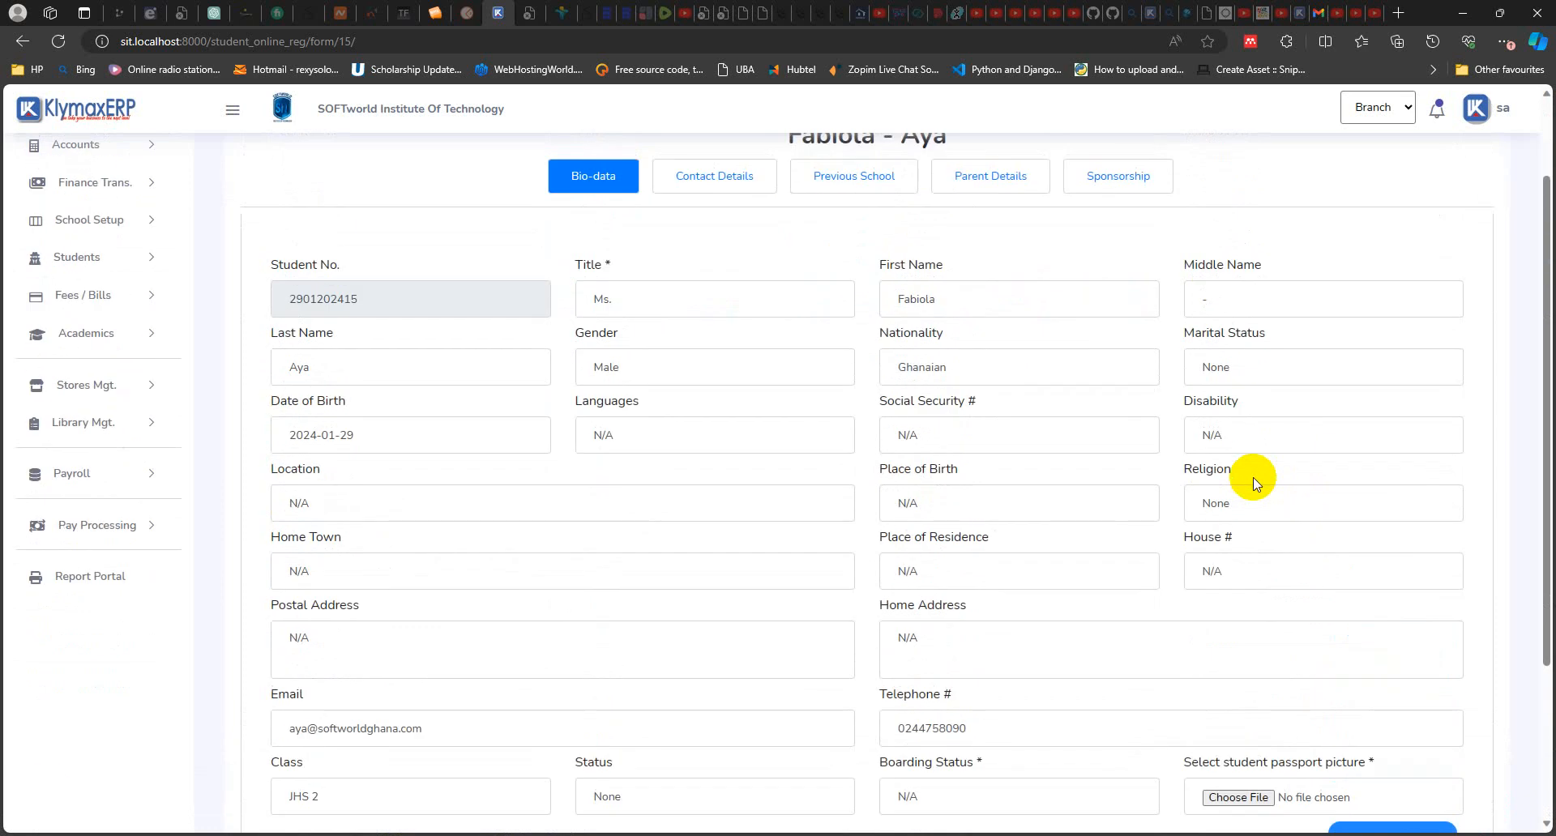
{"action": "scroll", "coordinate": [1256, 484], "scroll_direction": "down", "scroll_amount": 1}
{"action": "scroll", "coordinate": [1255, 482], "scroll_direction": "up", "scroll_amount": 1}
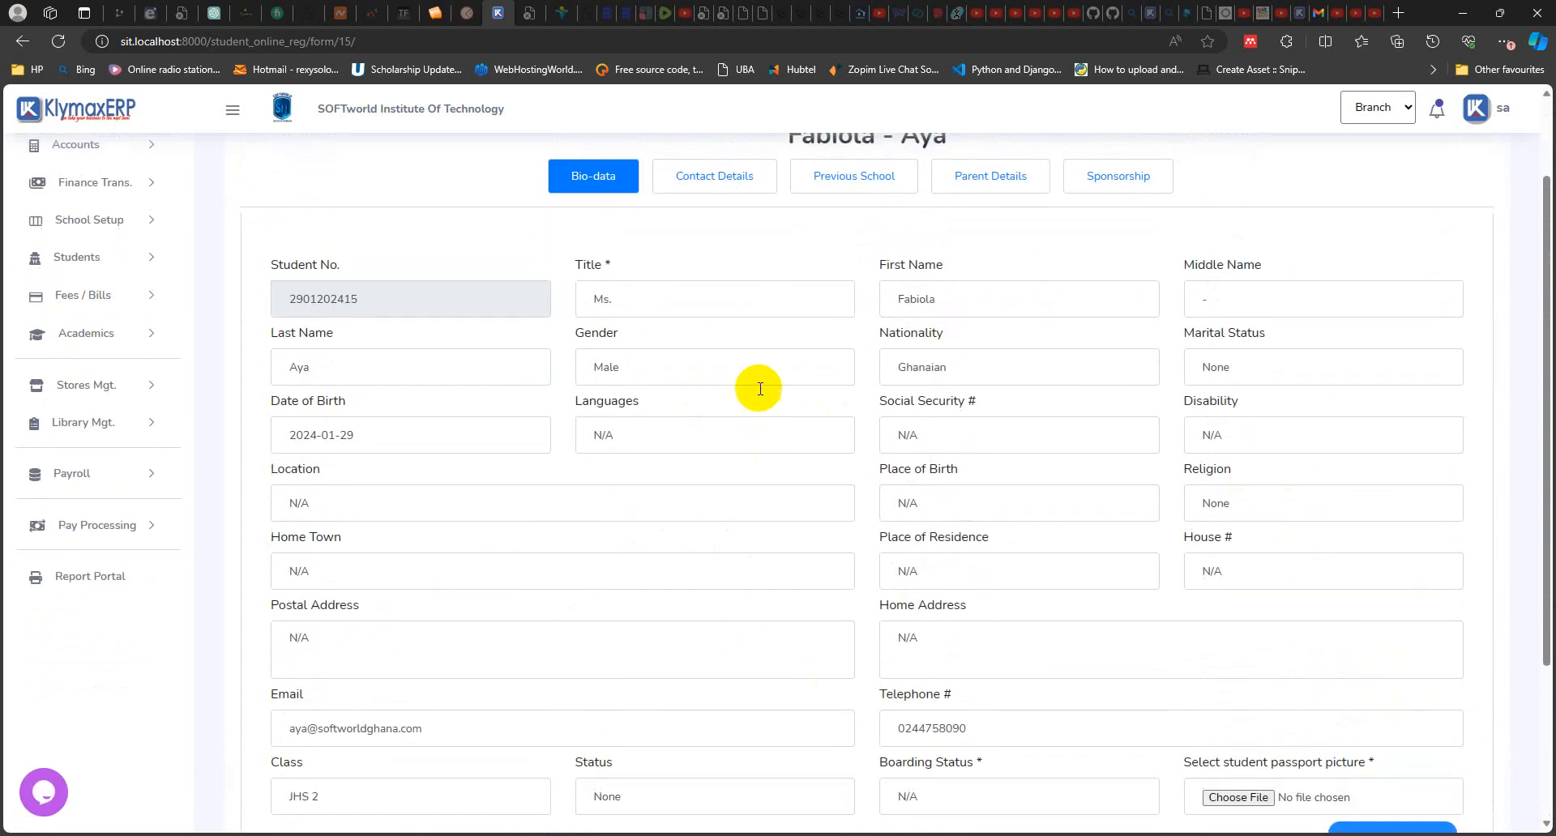
{"action": "scroll", "coordinate": [1197, 530], "scroll_direction": "down", "scroll_amount": 3}
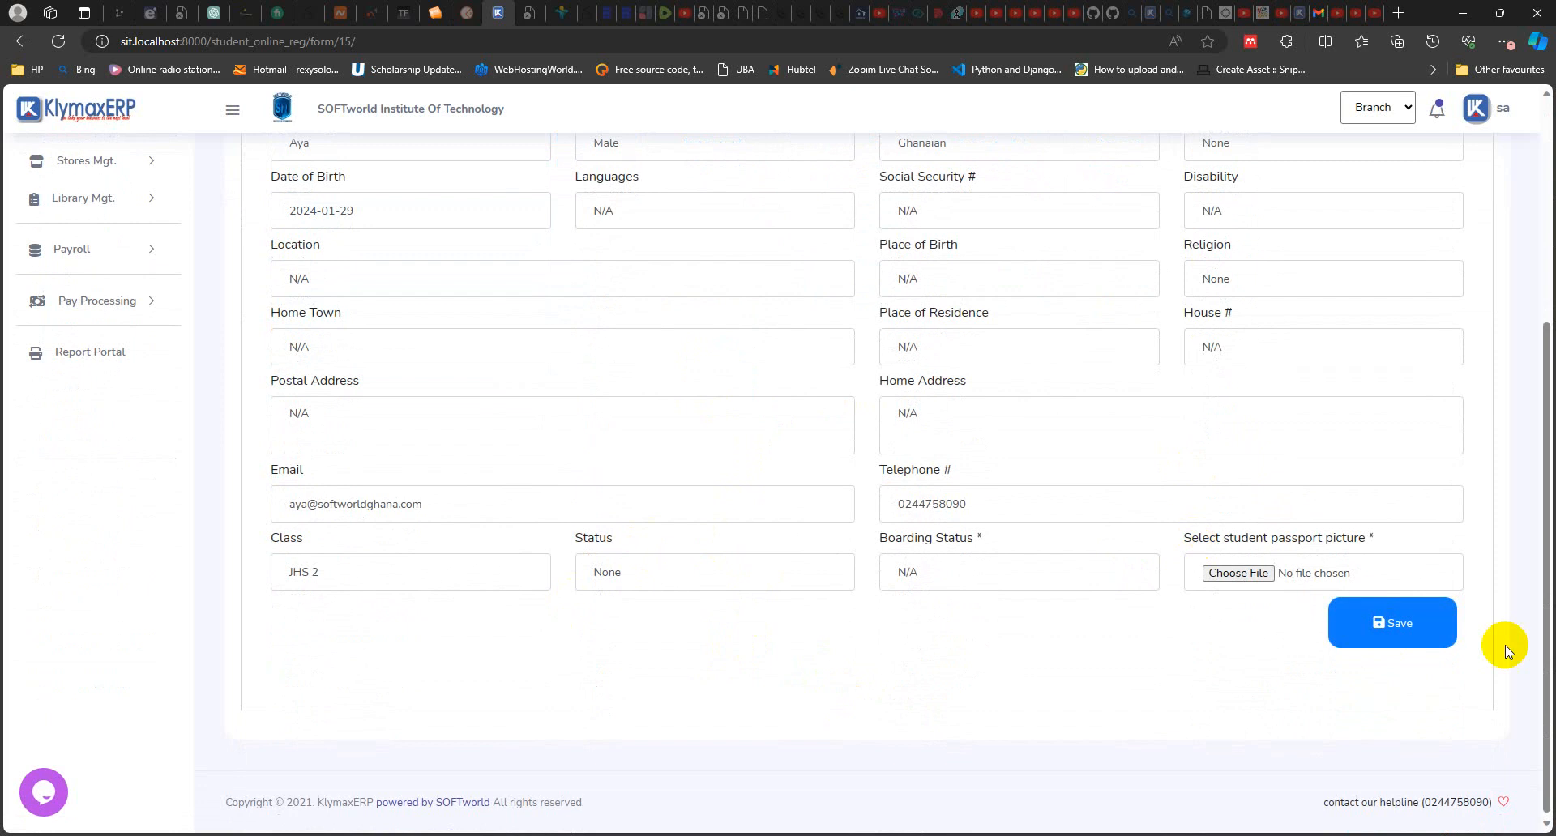
{"action": "scroll", "coordinate": [921, 428], "scroll_direction": "up", "scroll_amount": 4}
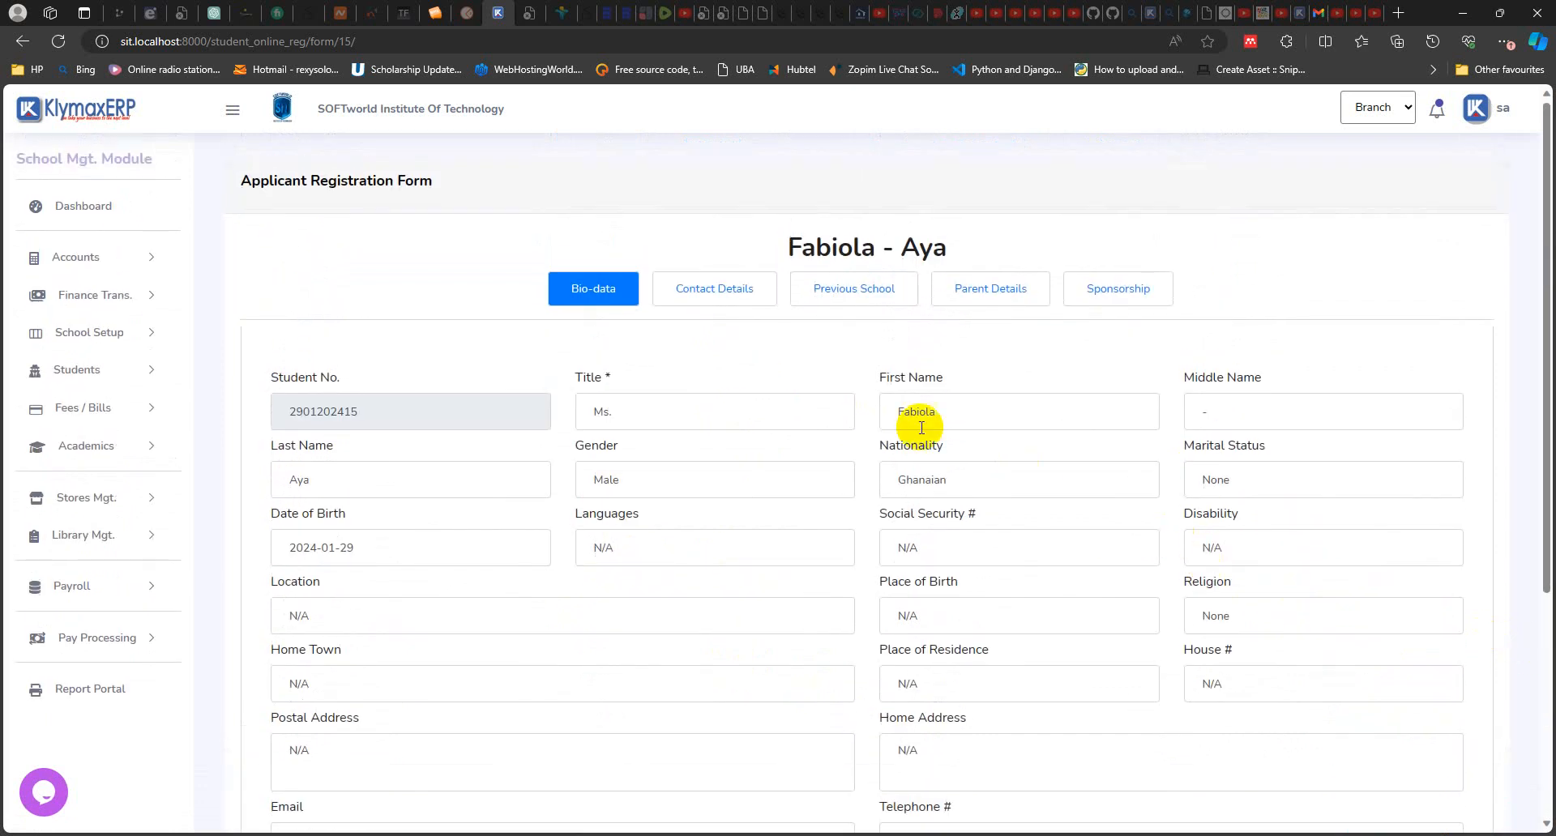
Step: Examine the form's contact details, previous school, parent details and sponsorship sections, ending back at the bio-data
{"action": "left_click", "coordinate": [717, 290]}
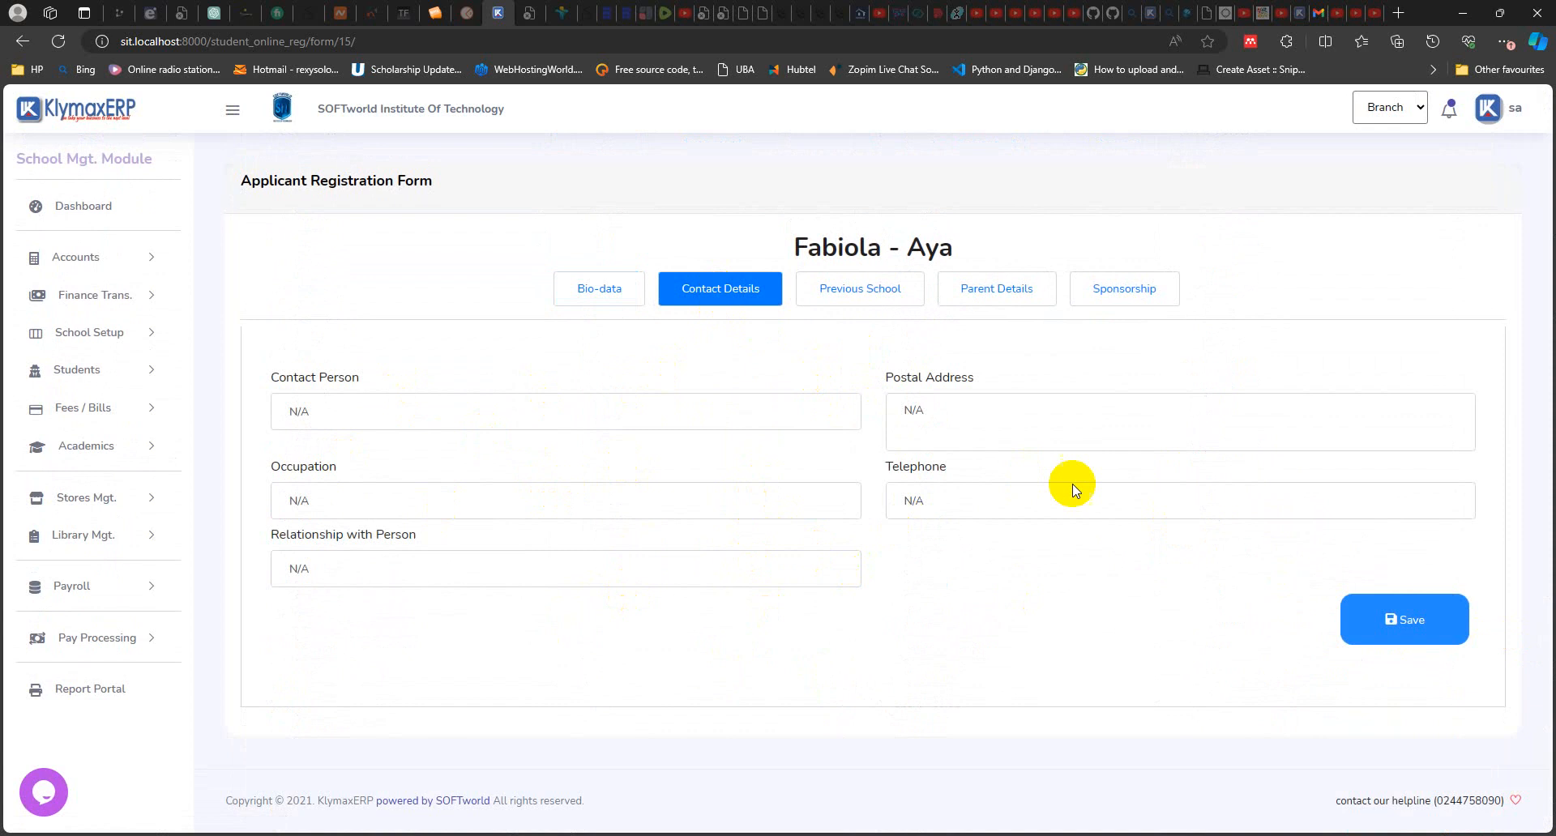
{"action": "left_click", "coordinate": [1400, 623]}
{"action": "left_click", "coordinate": [850, 298]}
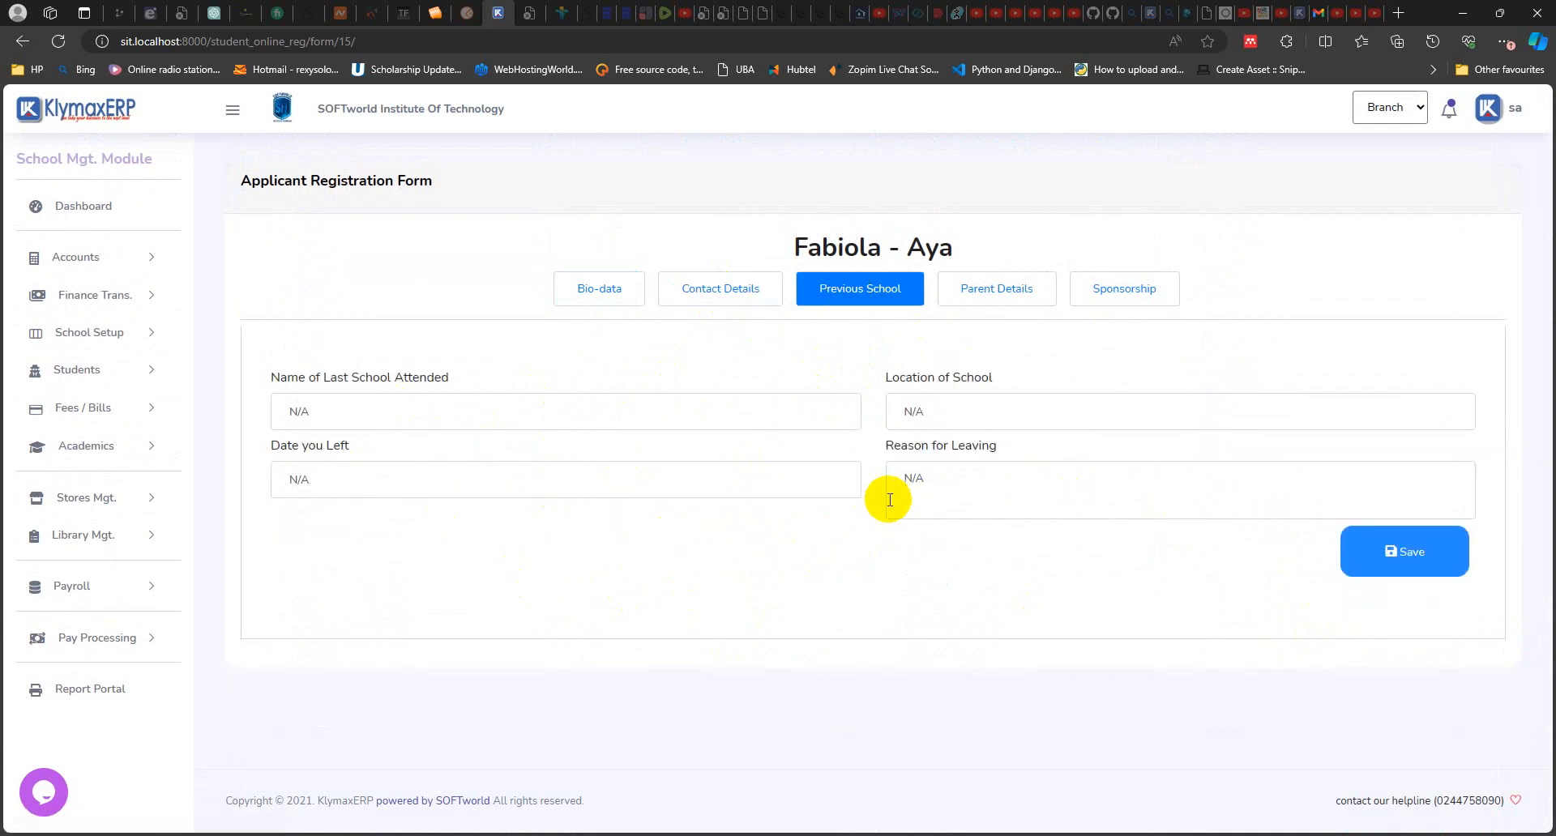
{"action": "left_click", "coordinate": [1400, 556]}
{"action": "left_click", "coordinate": [985, 301]}
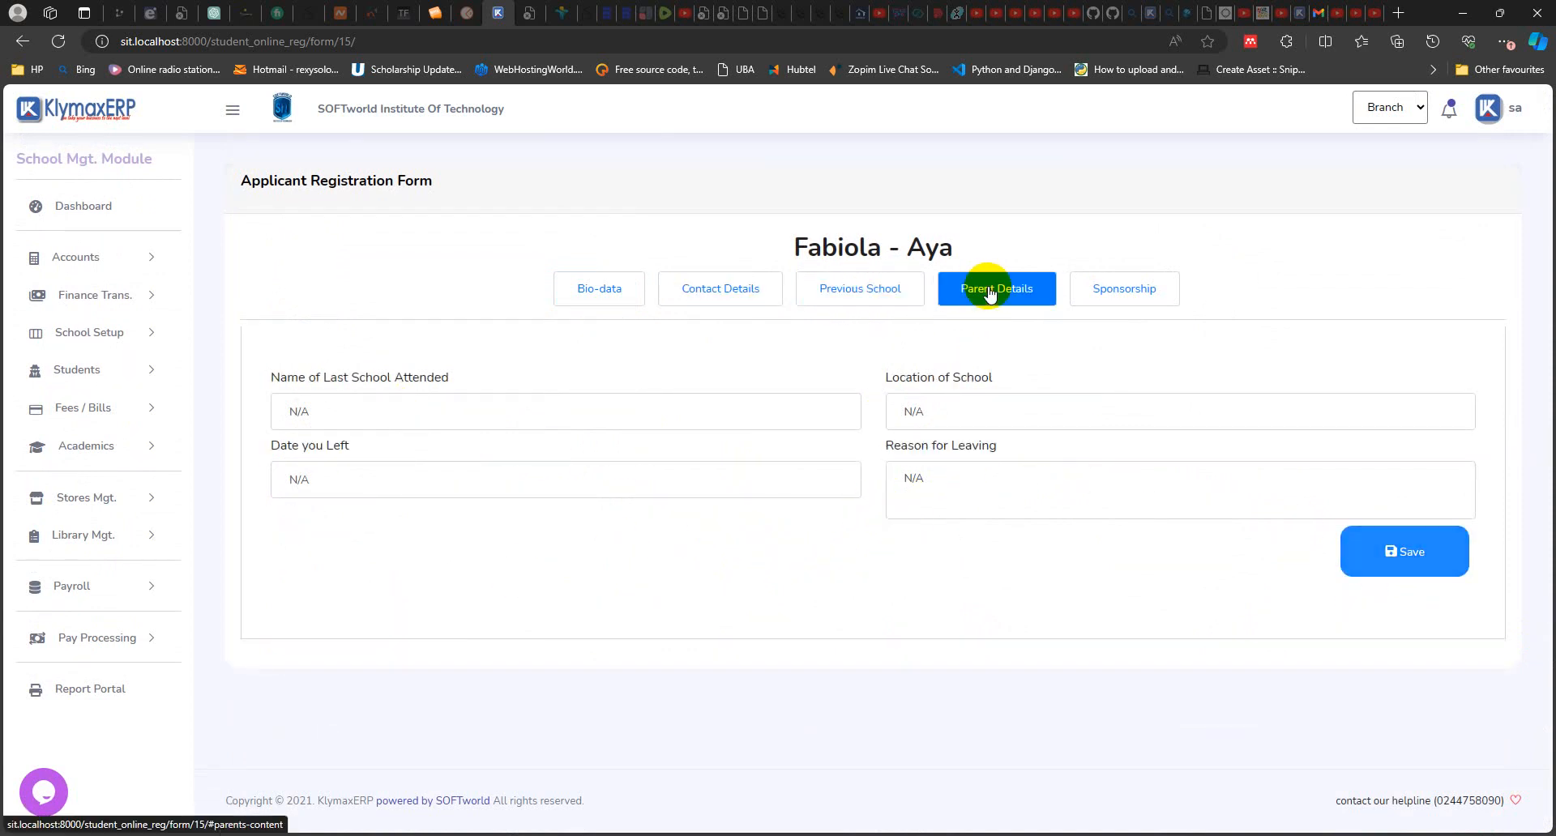
{"action": "scroll", "coordinate": [497, 538], "scroll_direction": "down", "scroll_amount": 6}
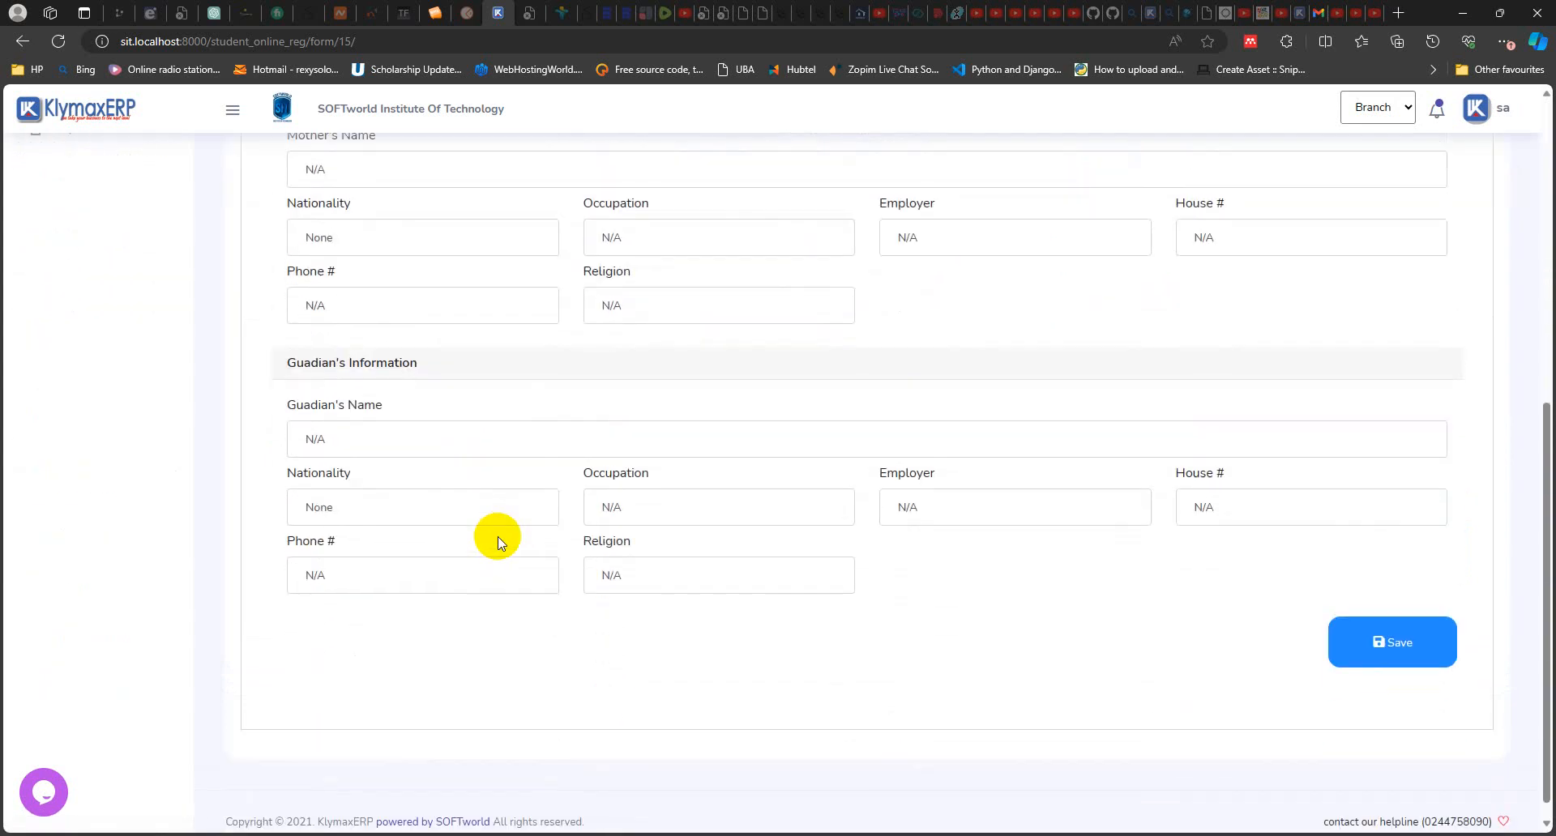
{"action": "scroll", "coordinate": [497, 537], "scroll_direction": "up", "scroll_amount": 7}
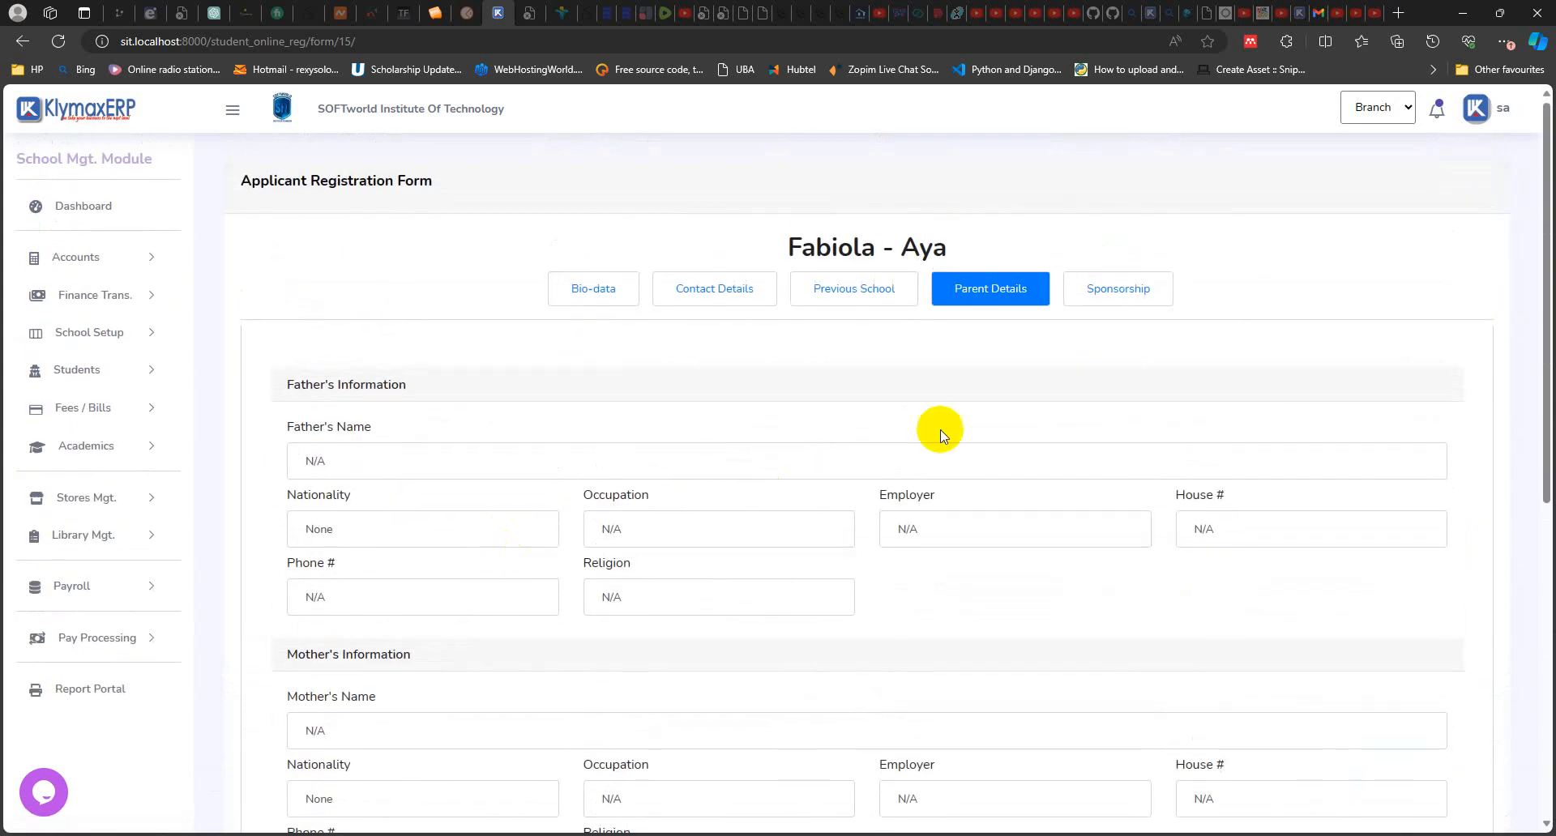
{"action": "left_click", "coordinate": [1134, 290]}
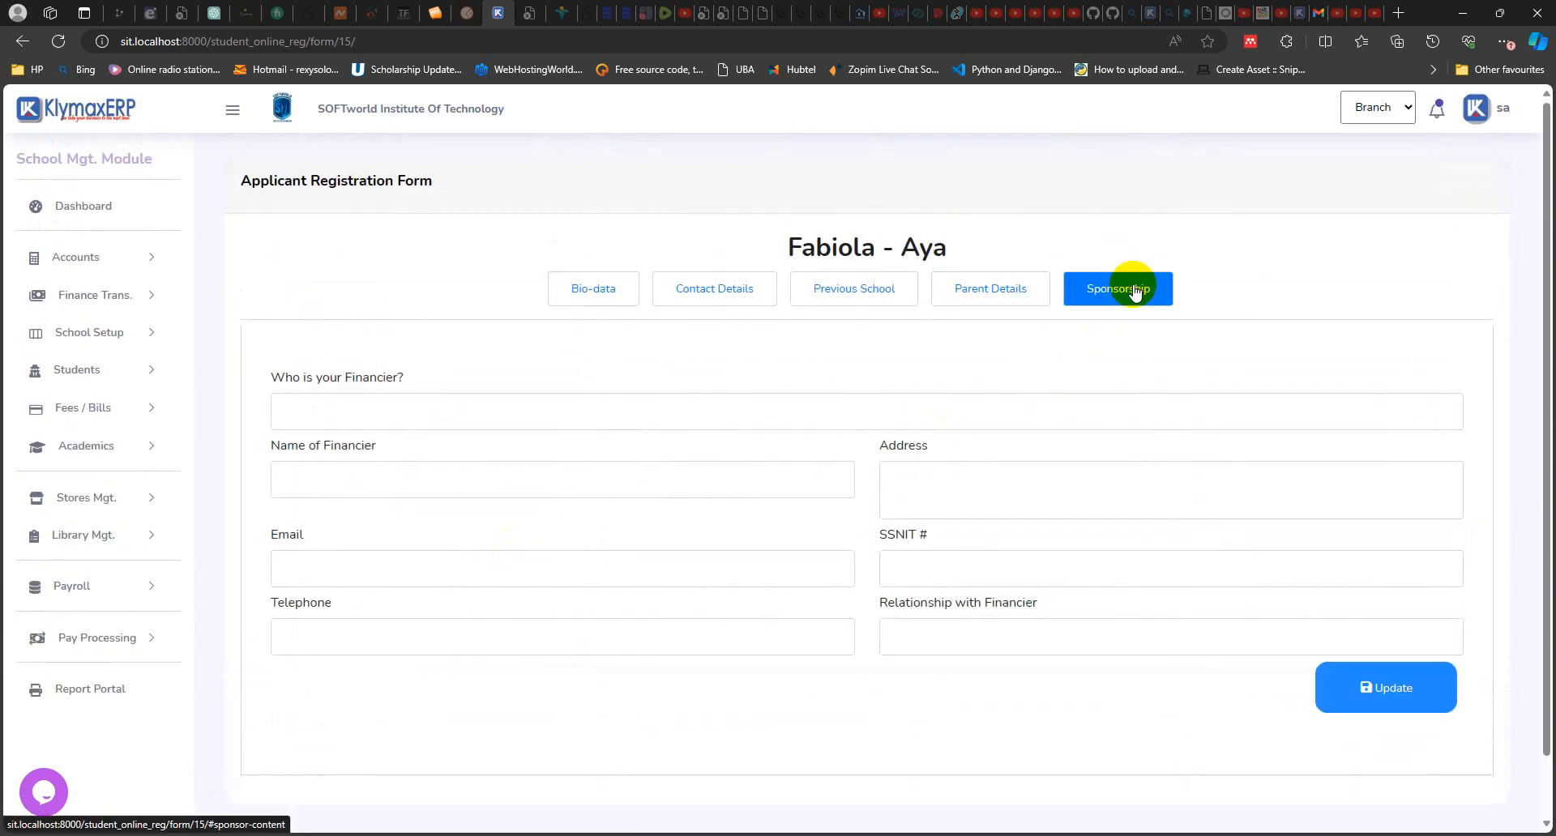
{"action": "left_click", "coordinate": [362, 418]}
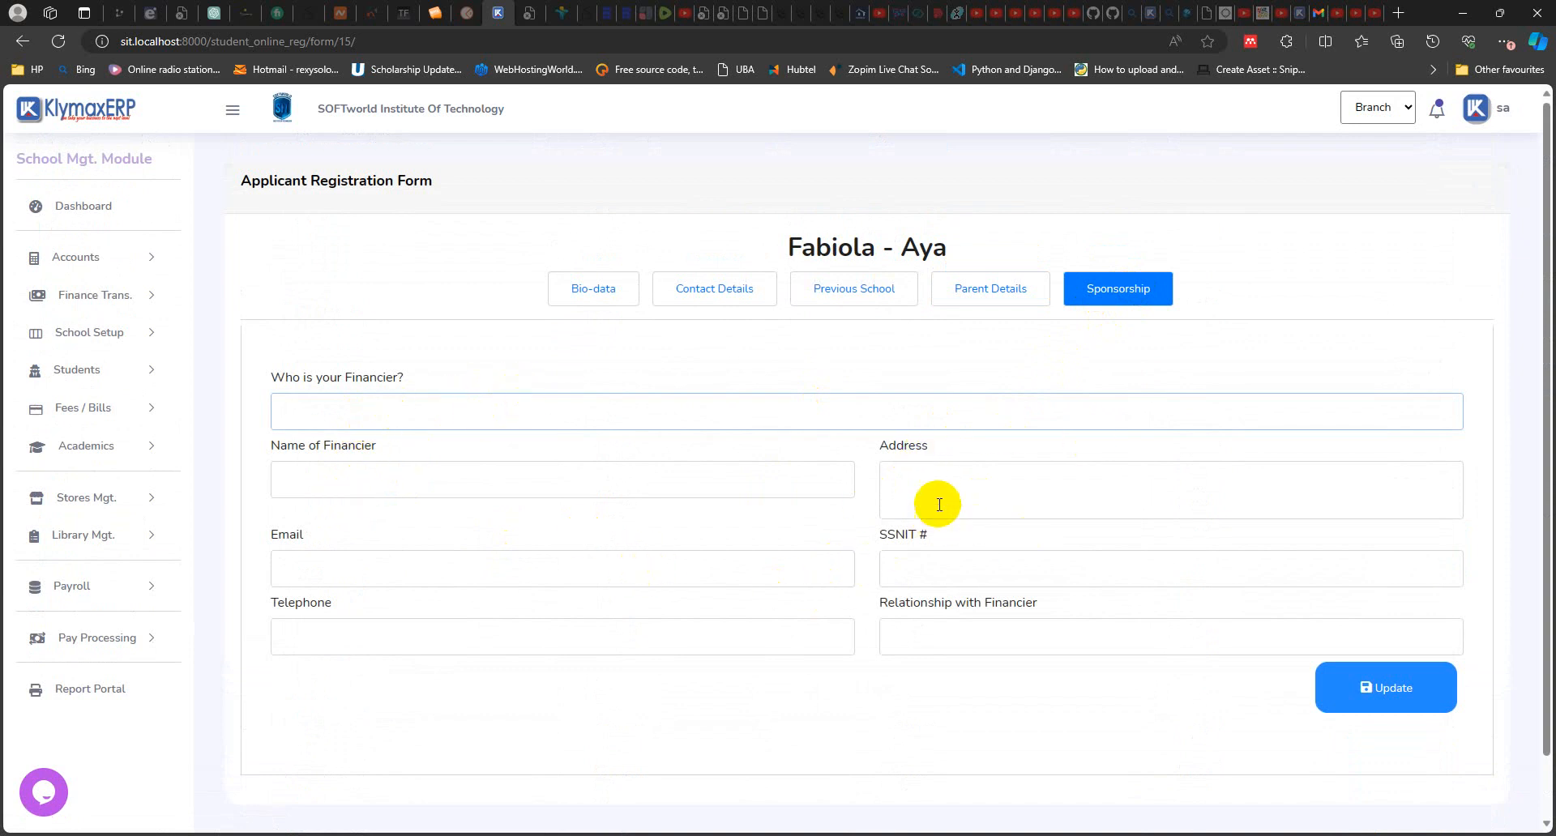
{"action": "left_click", "coordinate": [587, 290]}
{"action": "scroll", "coordinate": [1197, 455], "scroll_direction": "down", "scroll_amount": 5}
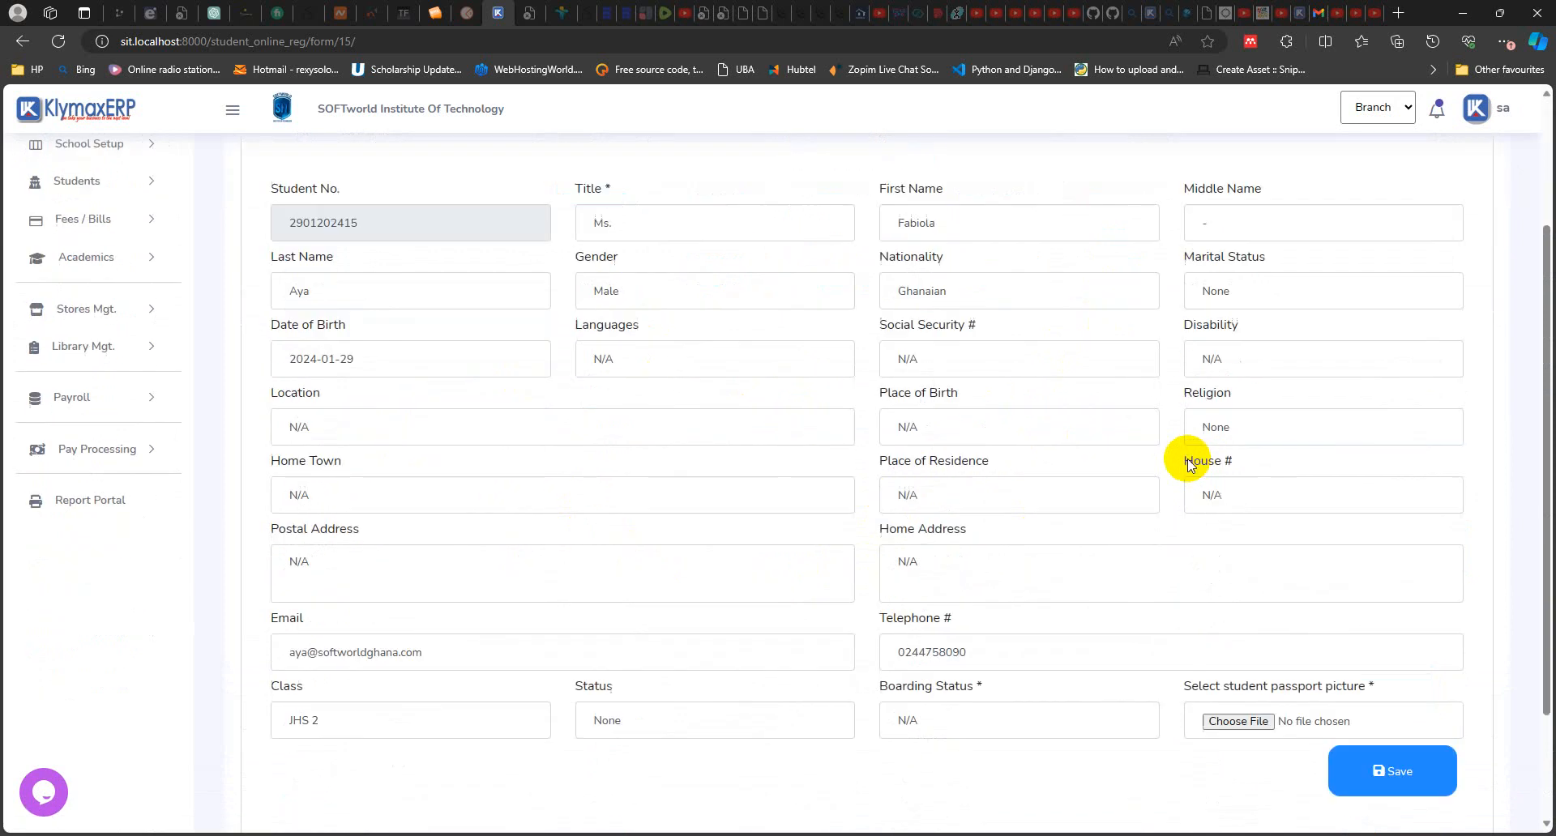
{"action": "scroll", "coordinate": [1180, 445], "scroll_direction": "up", "scroll_amount": 5}
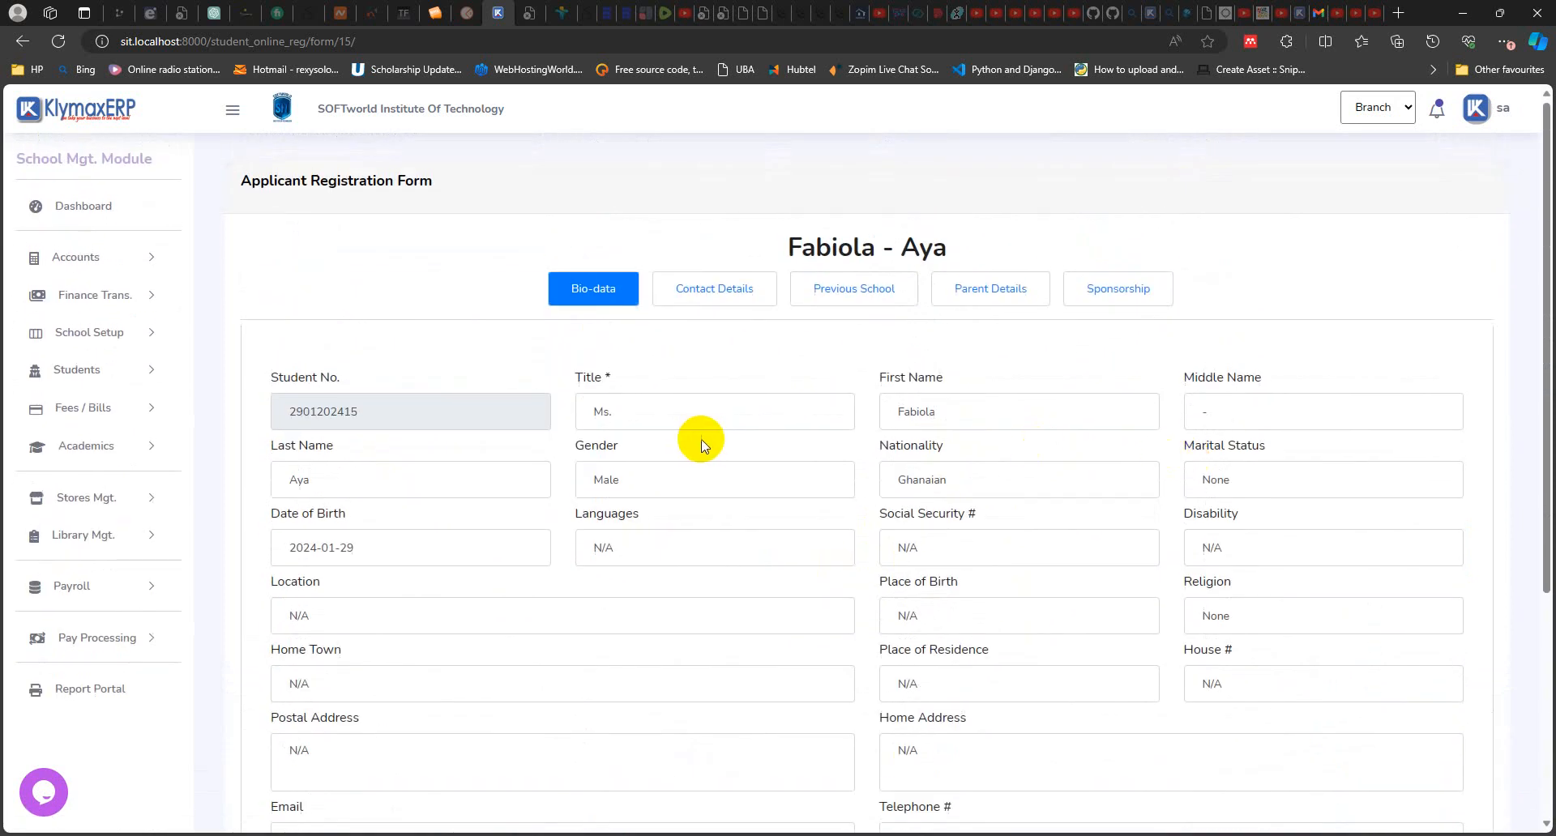
Step: Return to the Online Registration List, and call up and cancel the re-sending of the applicant's registration SMS
{"action": "left_click", "coordinate": [89, 370]}
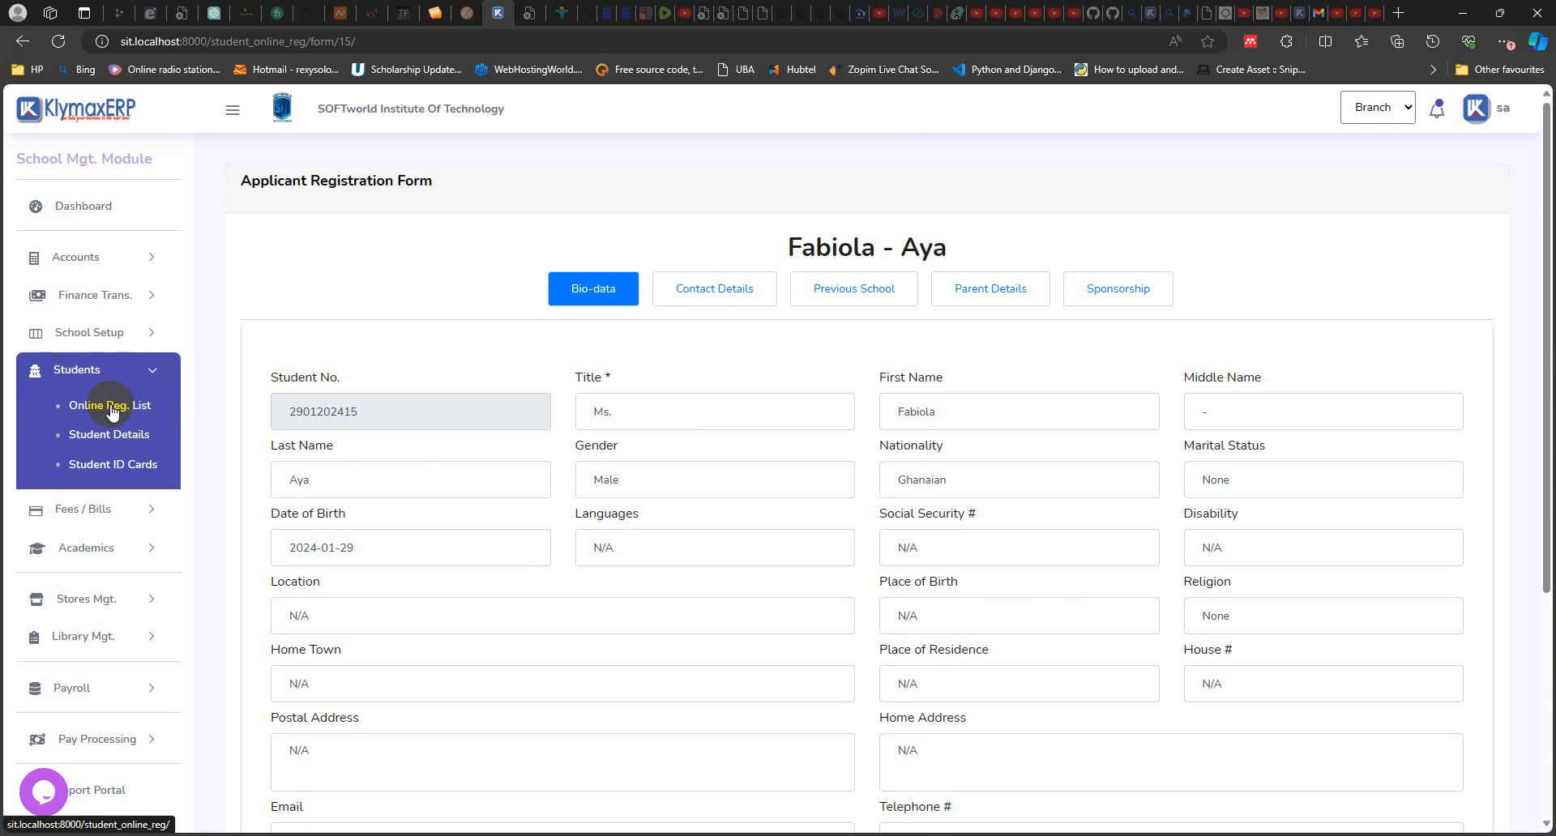
{"action": "left_click", "coordinate": [112, 407]}
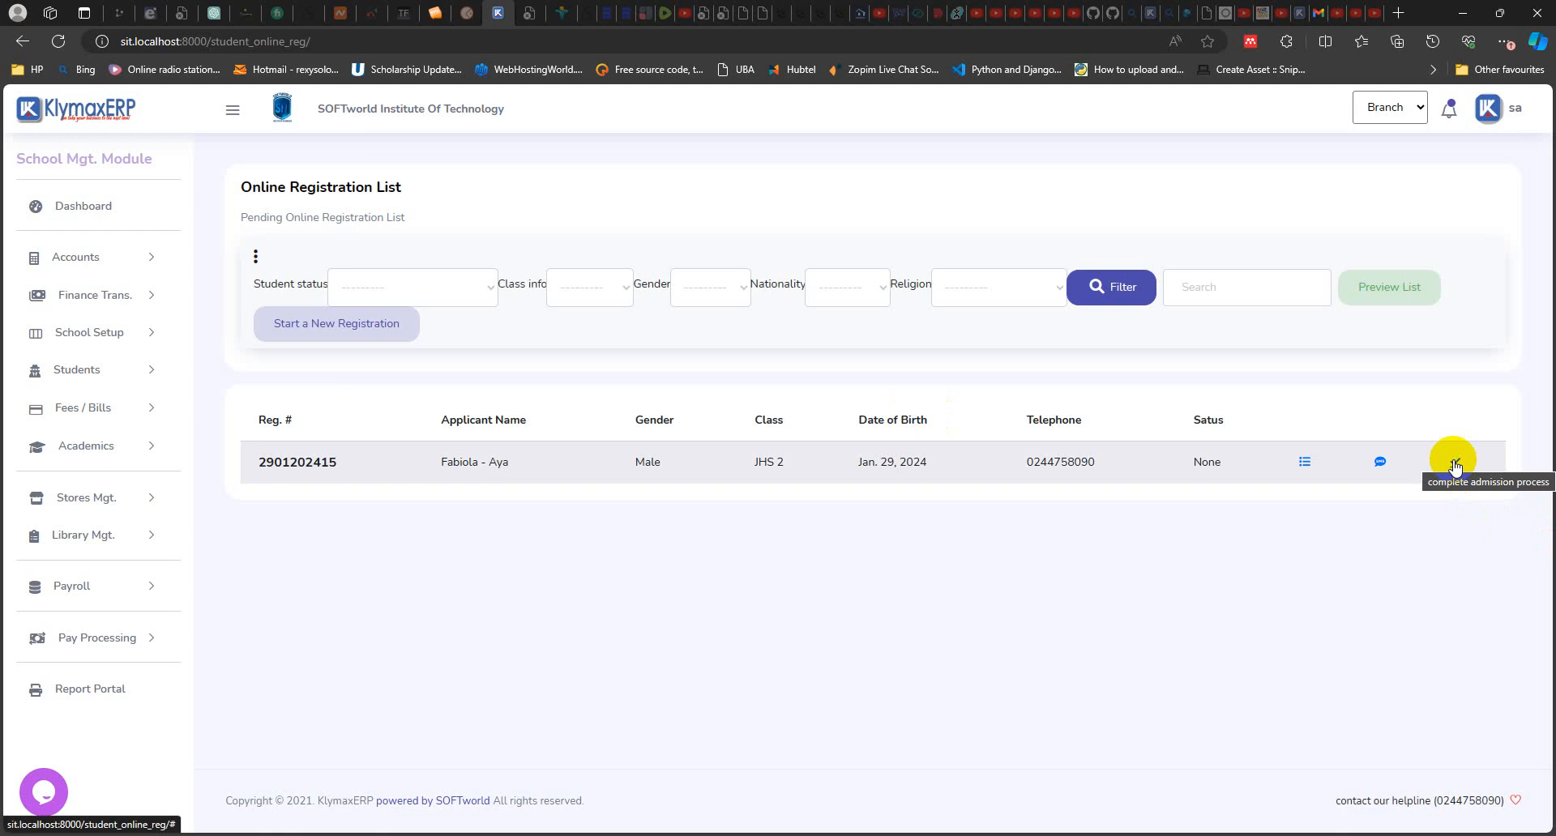
{"action": "left_click", "coordinate": [1380, 464]}
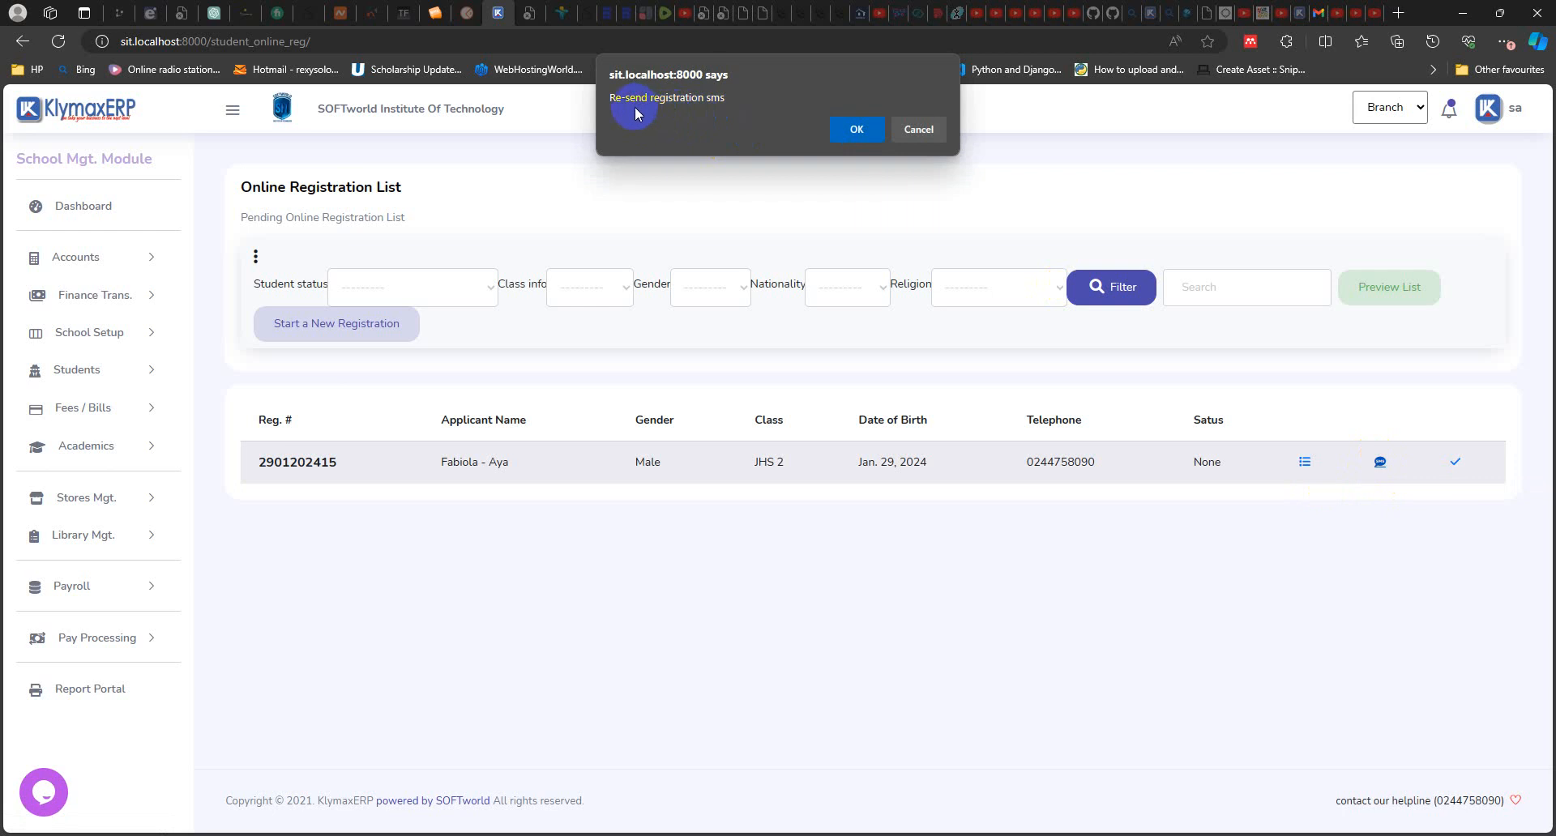
{"action": "left_click", "coordinate": [923, 131]}
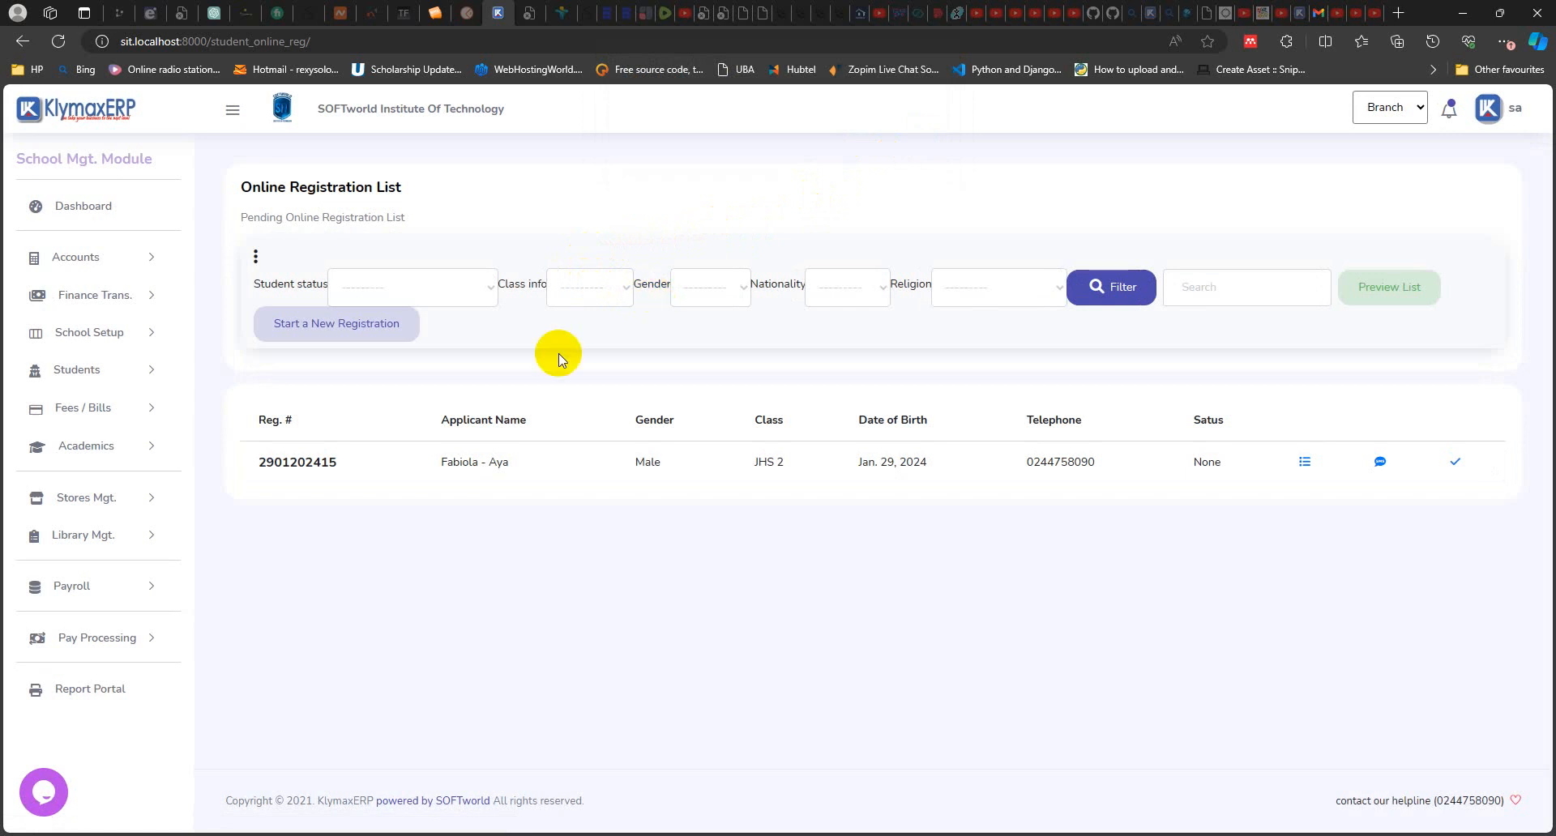
Step: Complete the admission process for the pending applicant in the Online Registration List
{"action": "left_click", "coordinate": [1454, 463]}
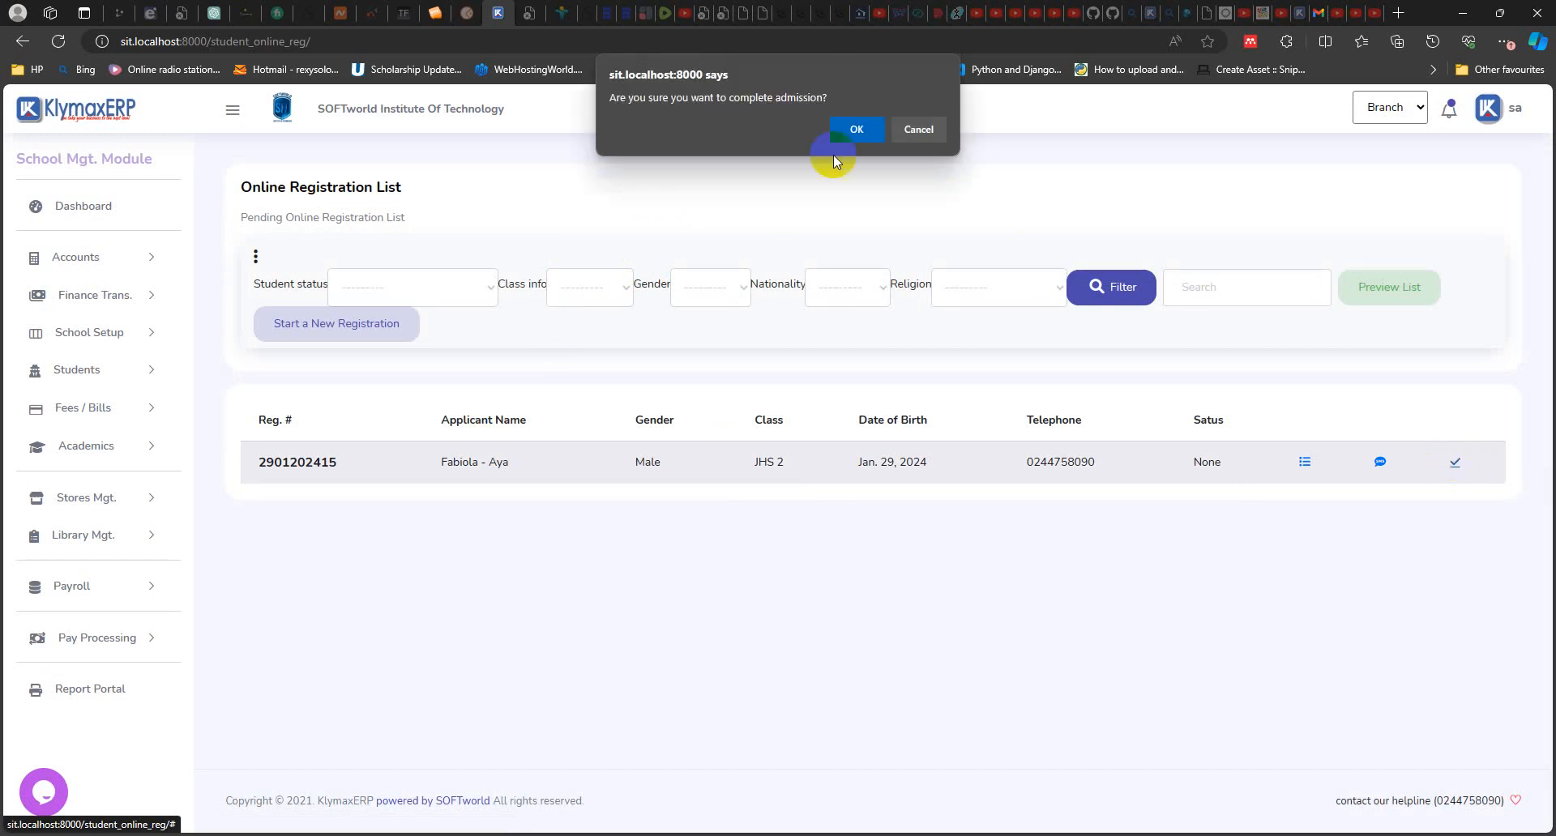
{"action": "left_click", "coordinate": [857, 136]}
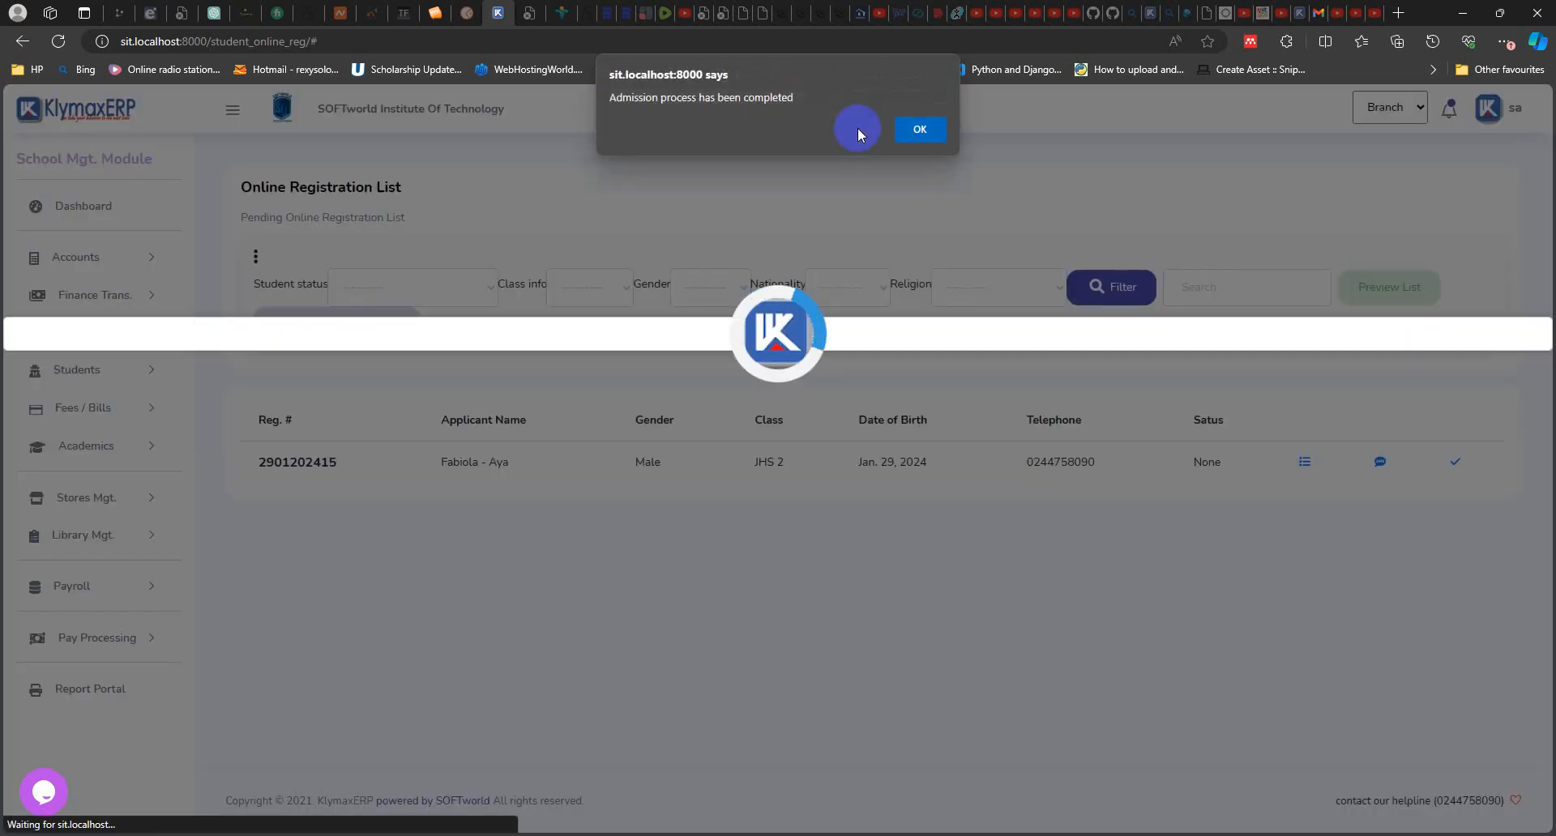
{"action": "left_click", "coordinate": [914, 128]}
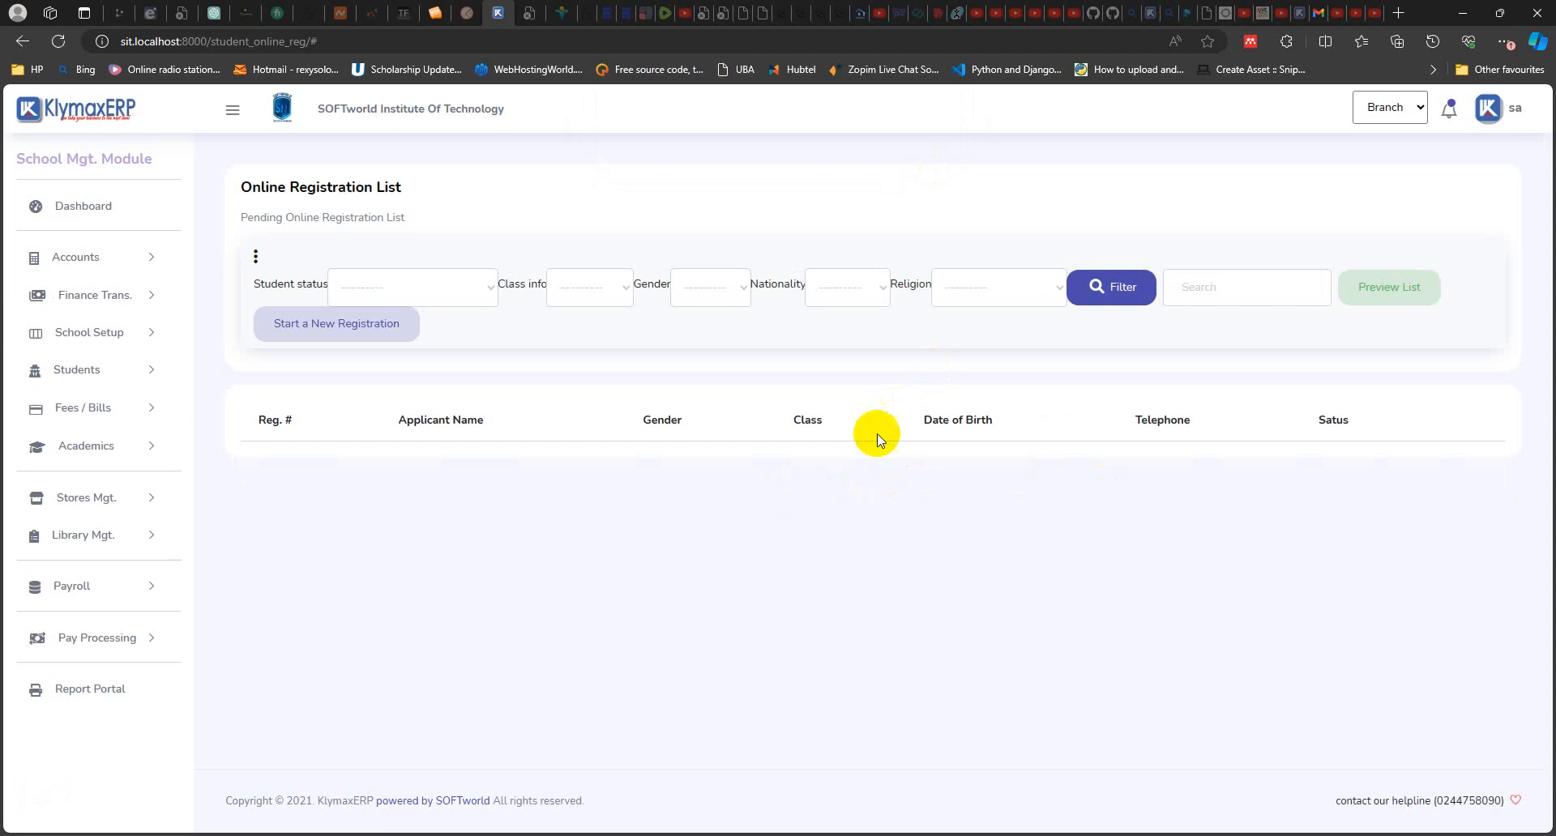
Step: Open the student details list and check the newest student's entry at the start of the list
{"action": "left_click", "coordinate": [120, 373]}
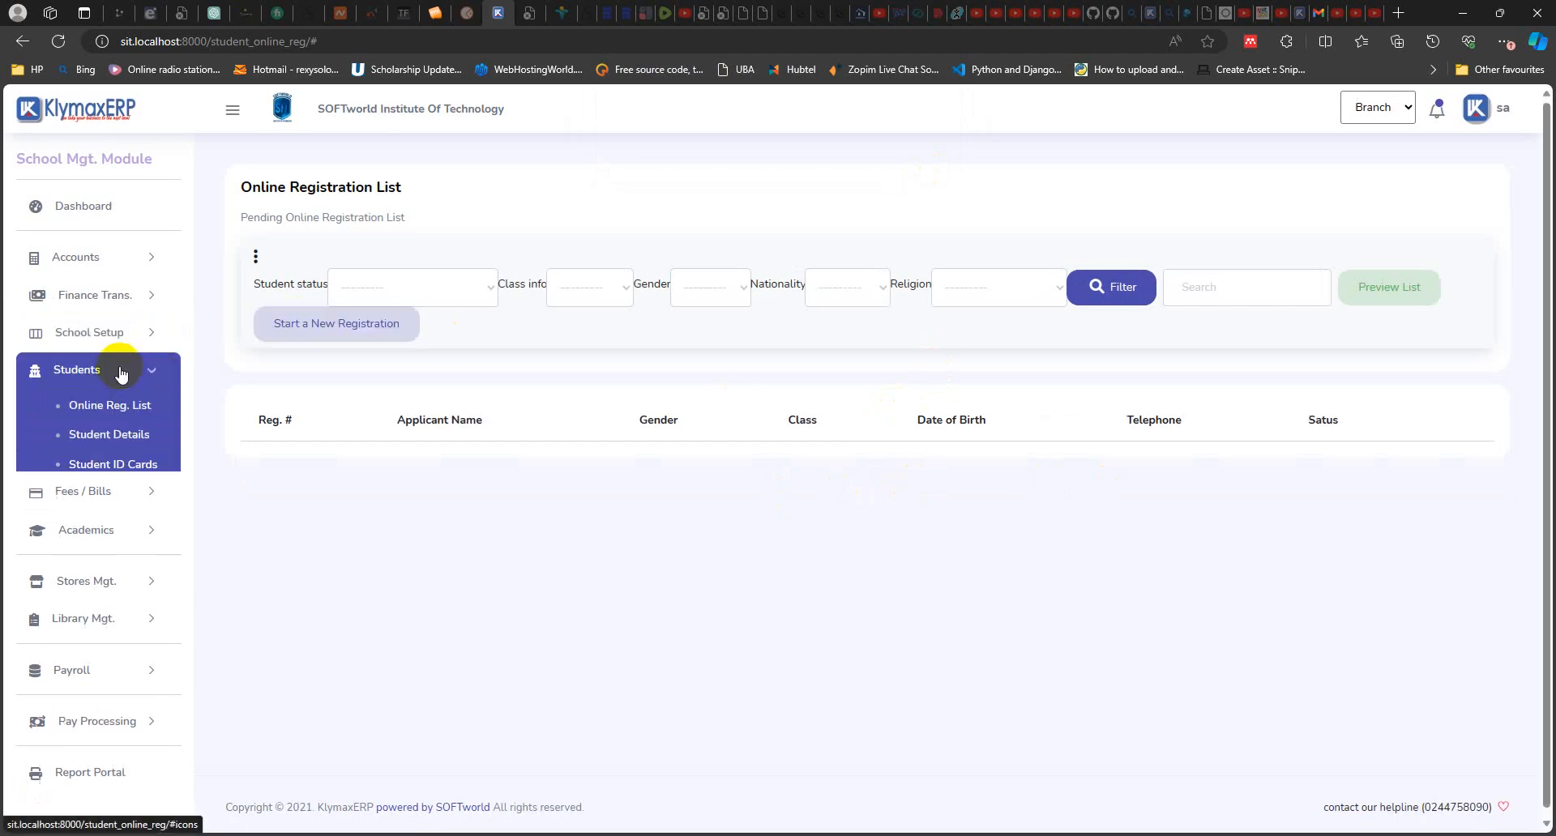
{"action": "left_click", "coordinate": [113, 438]}
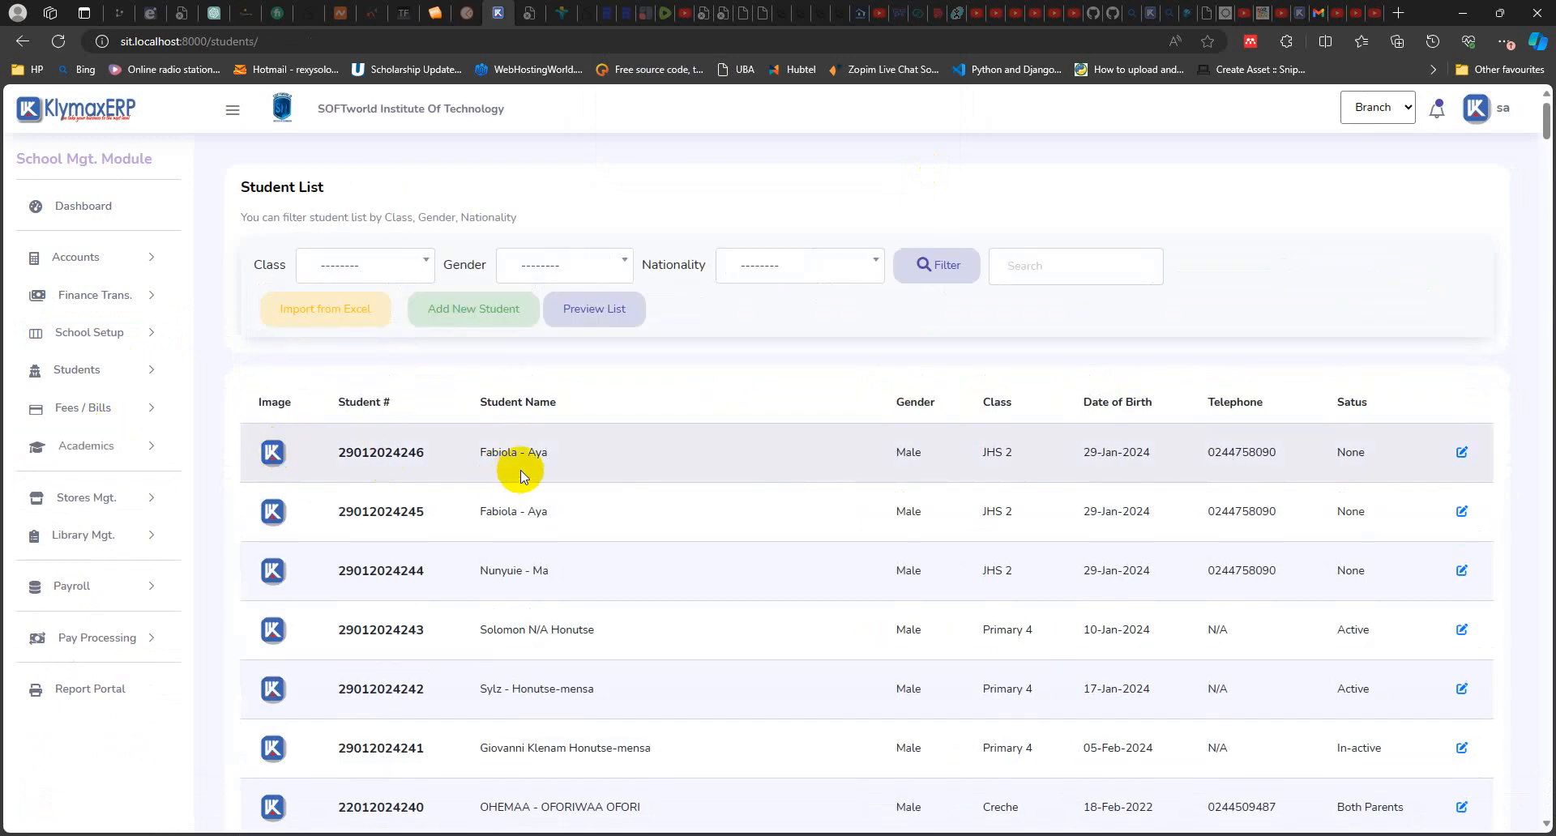
{"action": "left_click_drag", "start_coordinate": [571, 453], "coordinate": [317, 451]}
{"action": "left_click", "coordinate": [642, 468]}
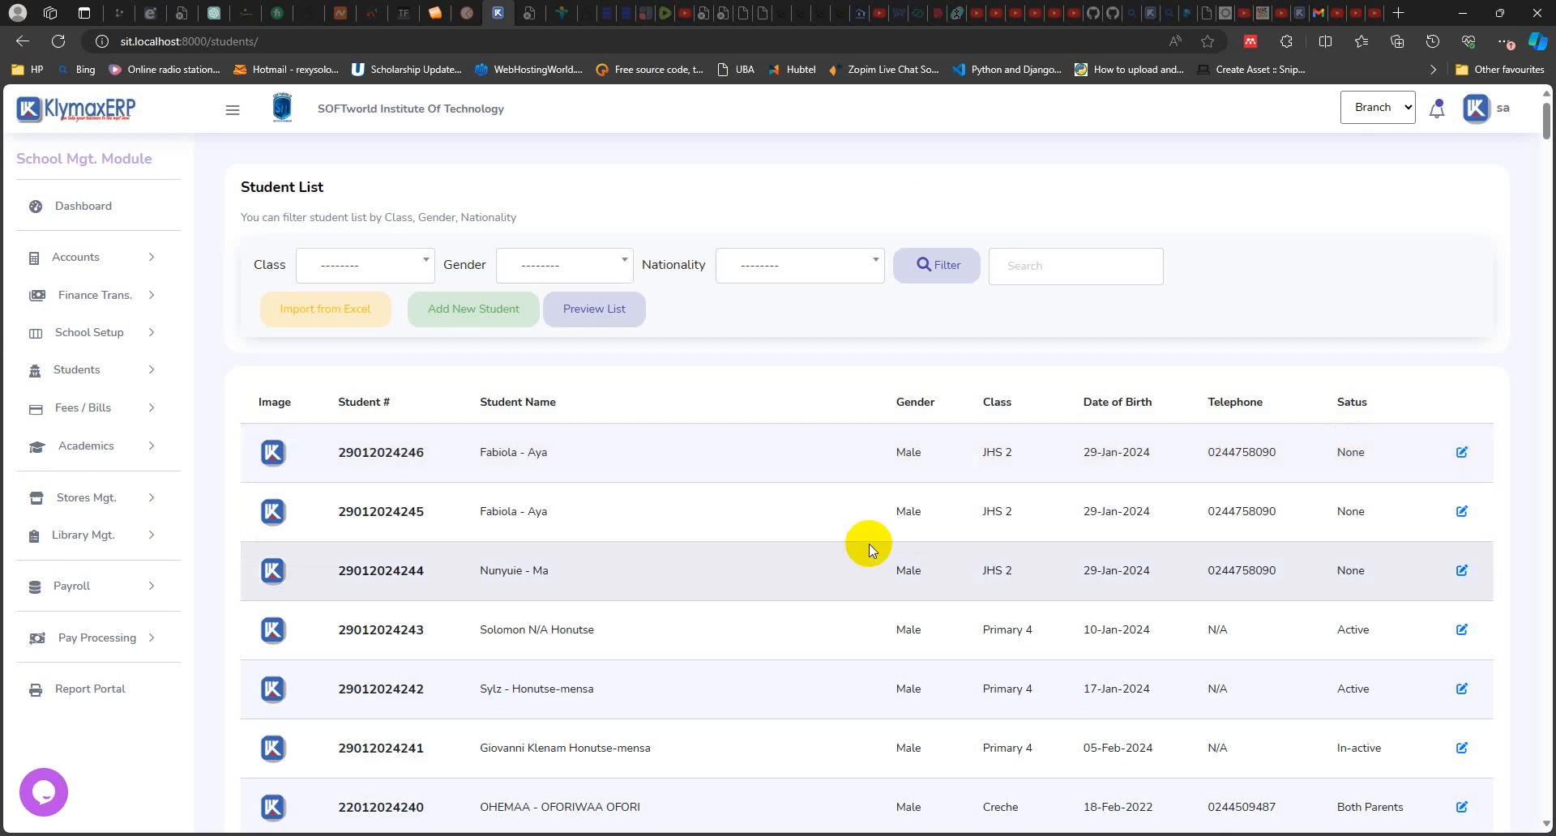
{"action": "scroll", "coordinate": [867, 543], "scroll_direction": "down", "scroll_amount": 1}
{"action": "scroll", "coordinate": [867, 547], "scroll_direction": "up", "scroll_amount": 1}
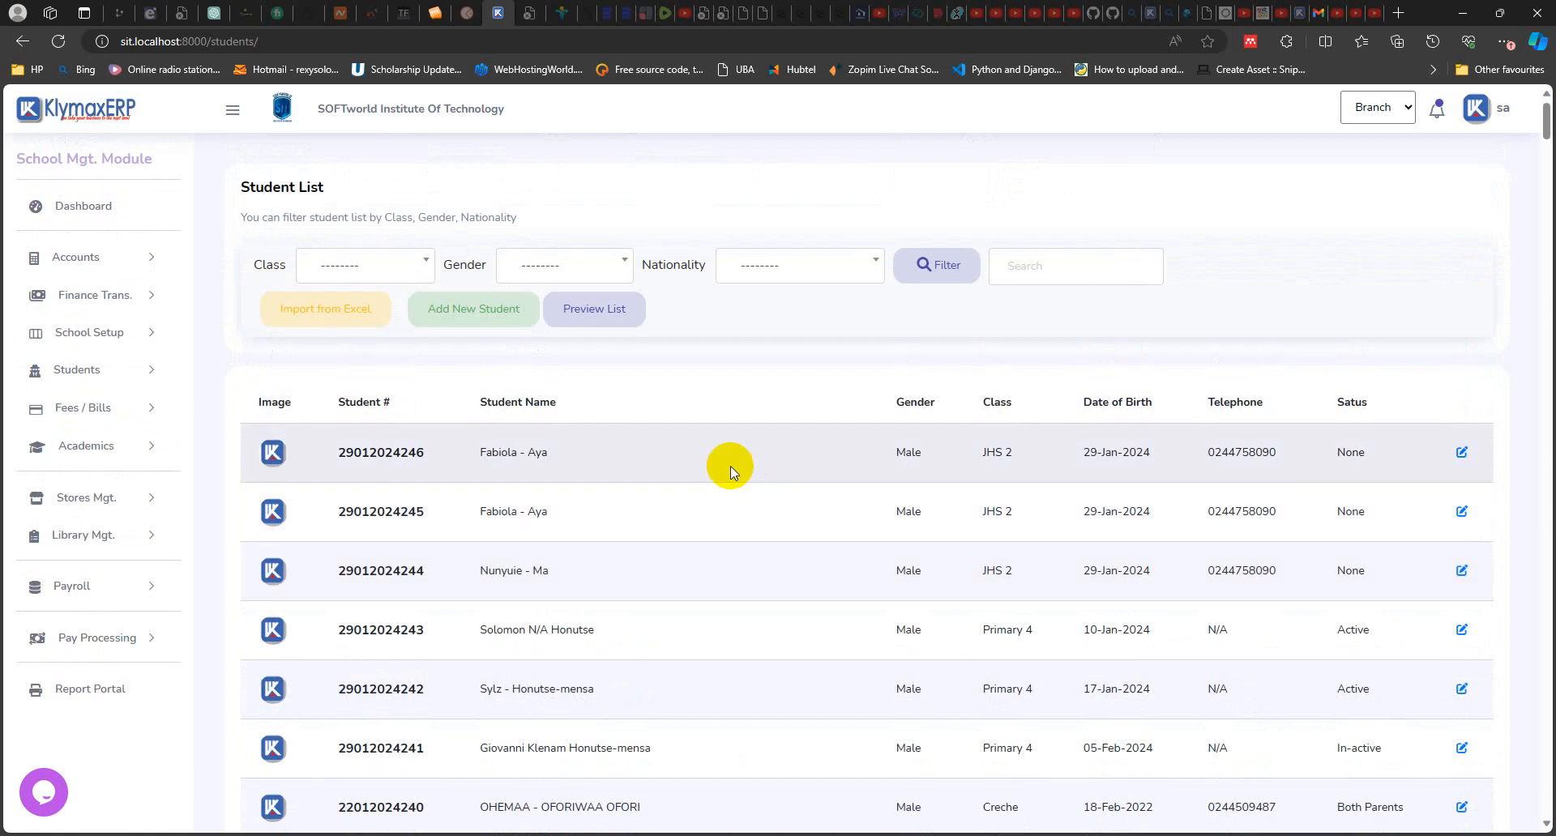
Step: Open a blank registration form for adding a new student and review its bio-data fields
{"action": "left_click", "coordinate": [480, 313]}
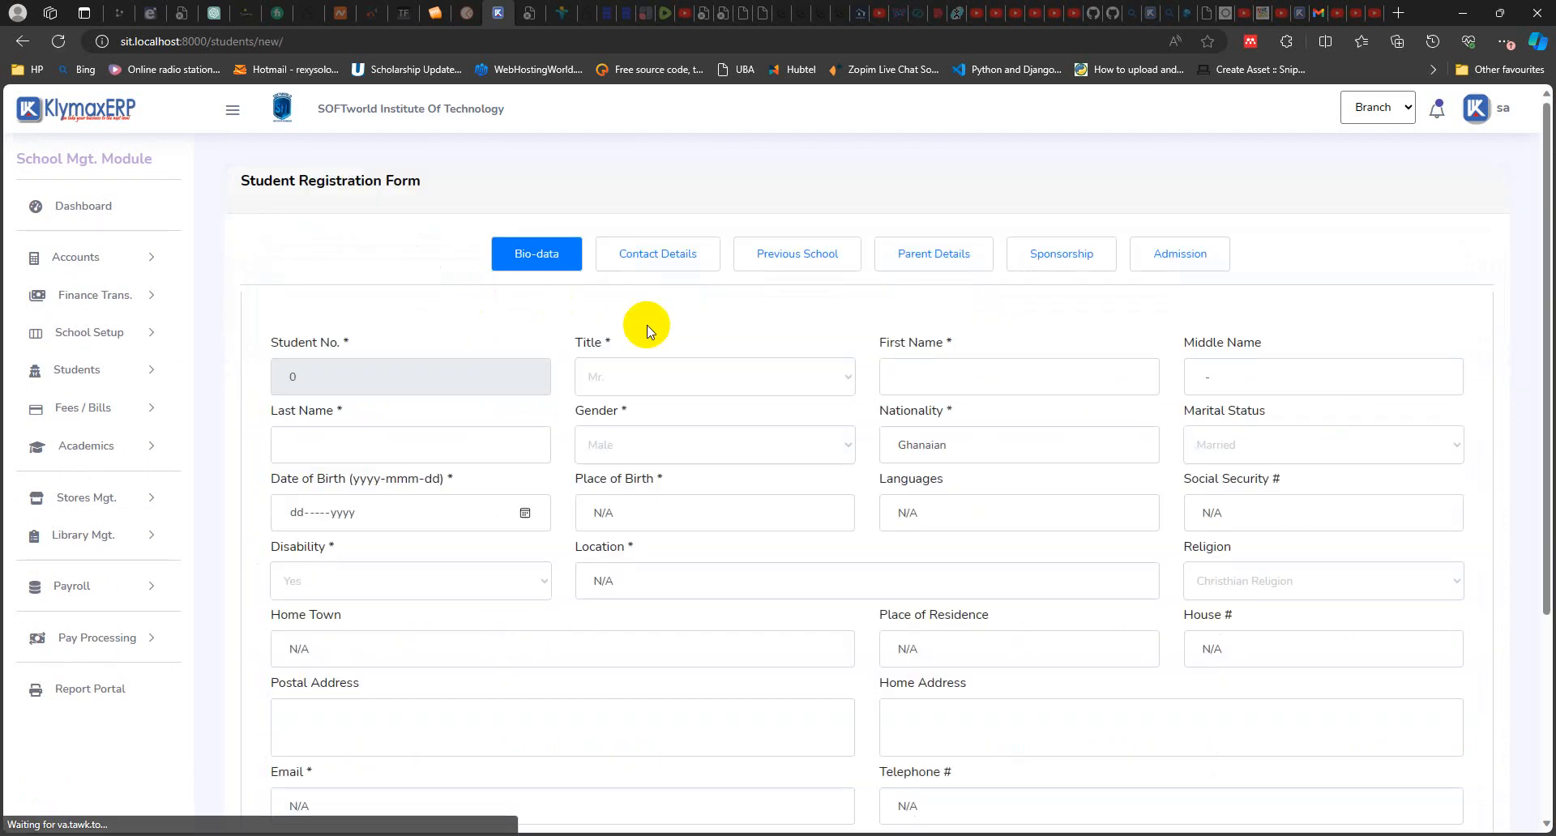
{"action": "scroll", "coordinate": [646, 324], "scroll_direction": "down", "scroll_amount": 1}
{"action": "scroll", "coordinate": [646, 328], "scroll_direction": "down", "scroll_amount": 1}
{"action": "scroll", "coordinate": [642, 324], "scroll_direction": "up", "scroll_amount": 1}
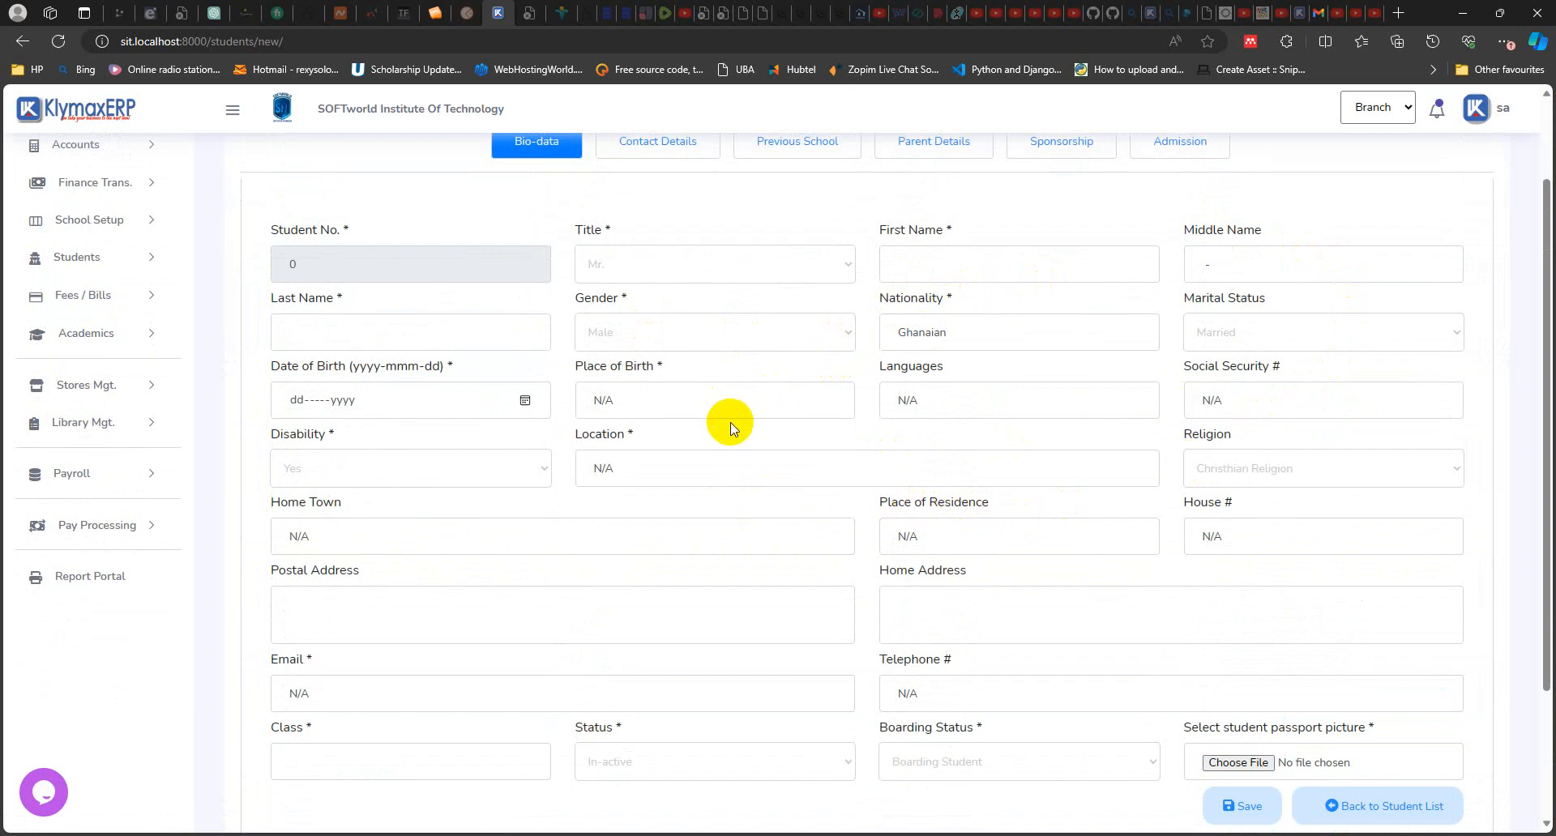
Step: Fill in the new student's date of birth using the calendar's year and month selection
{"action": "left_click", "coordinate": [525, 402]}
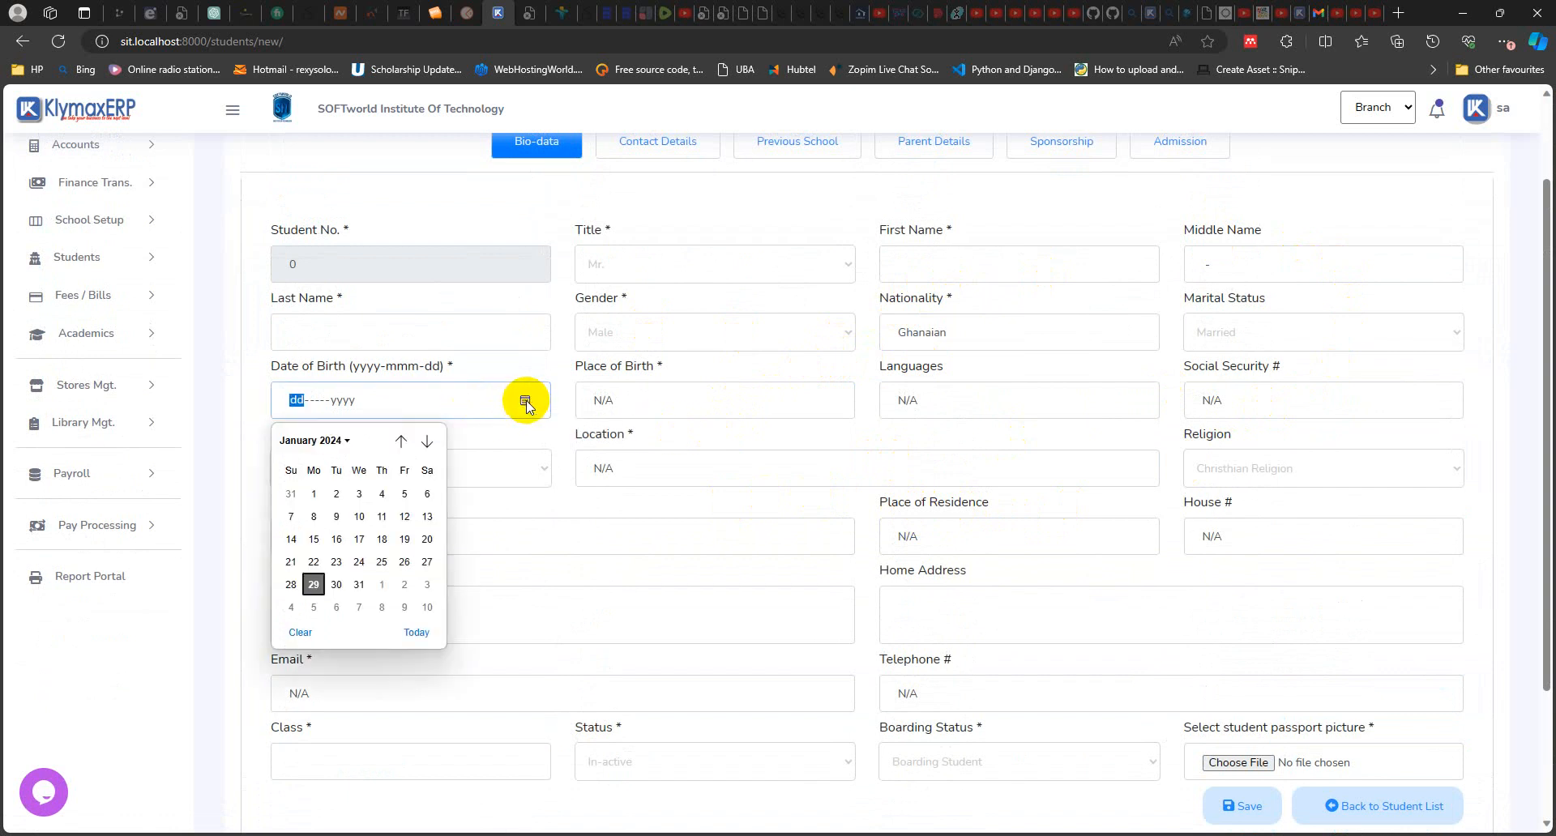
{"action": "left_click", "coordinate": [308, 441]}
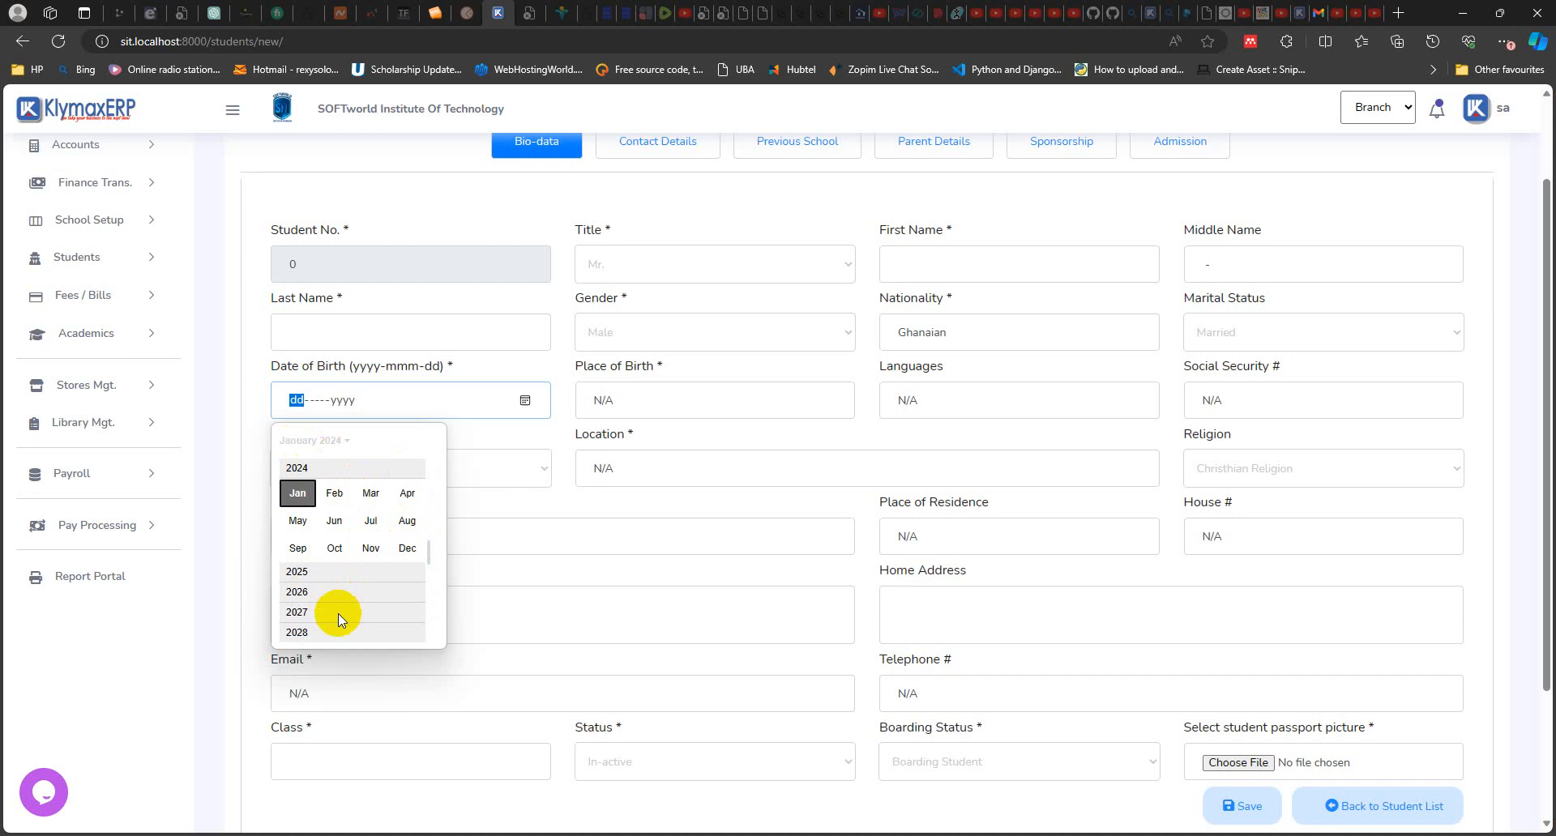
{"action": "scroll", "coordinate": [338, 614], "scroll_direction": "down", "scroll_amount": 1}
{"action": "scroll", "coordinate": [338, 608], "scroll_direction": "down", "scroll_amount": 2}
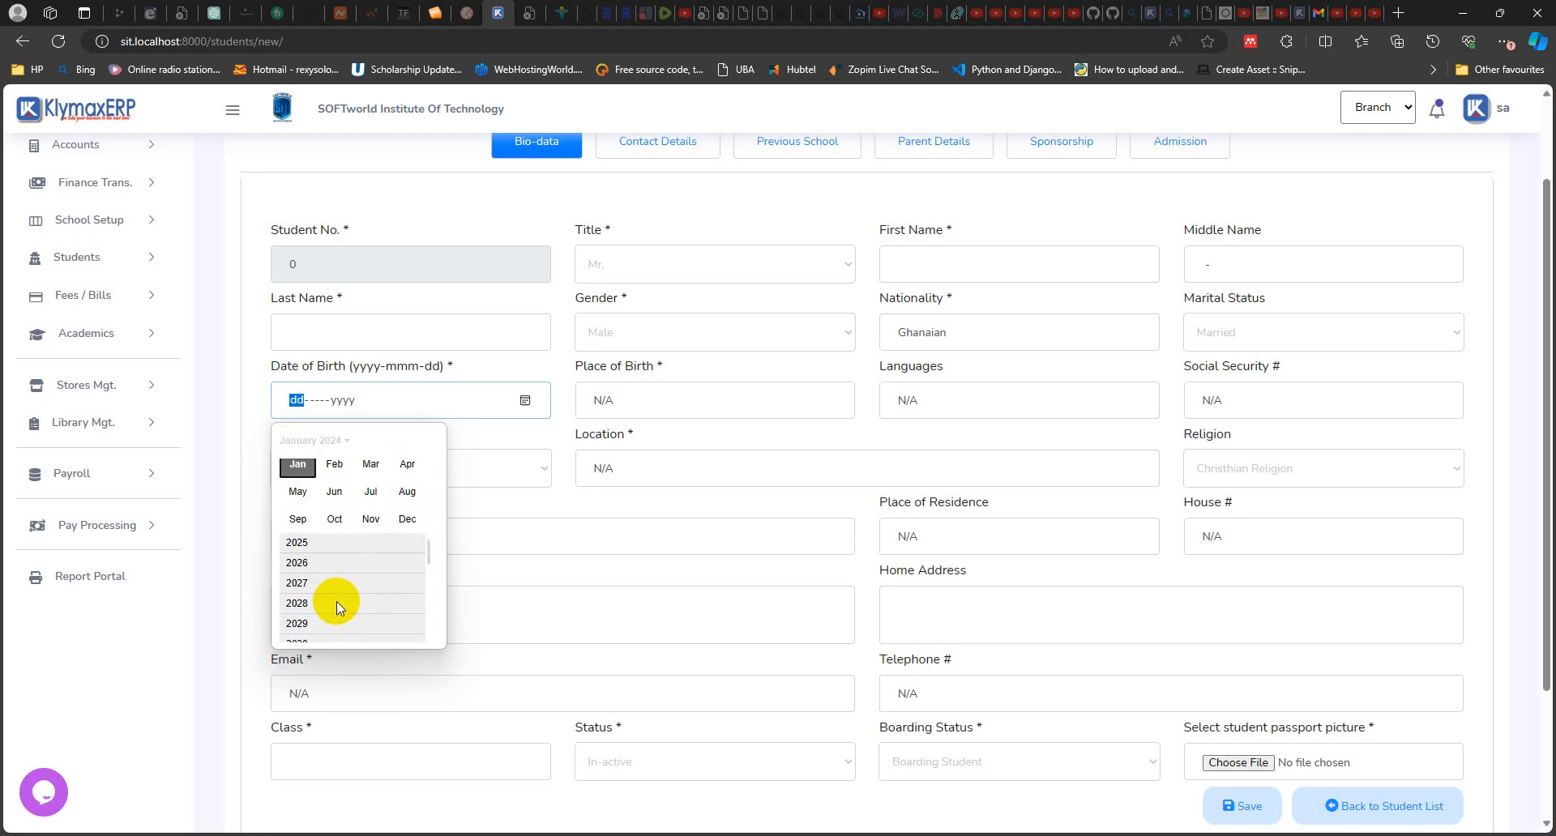
{"action": "scroll", "coordinate": [338, 595], "scroll_direction": "up", "scroll_amount": 2}
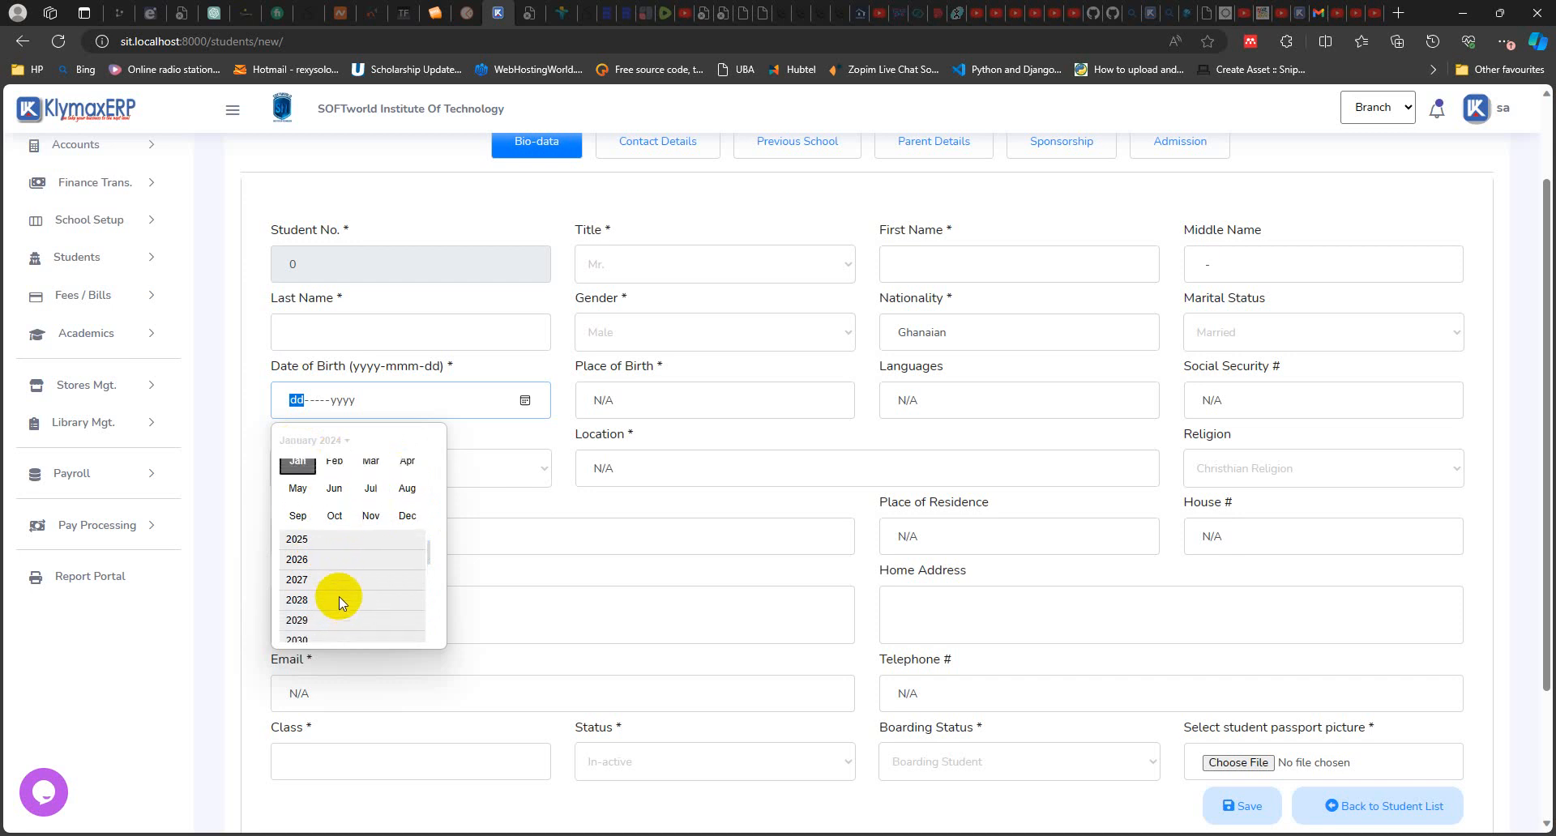
{"action": "scroll", "coordinate": [340, 598], "scroll_direction": "up", "scroll_amount": 3}
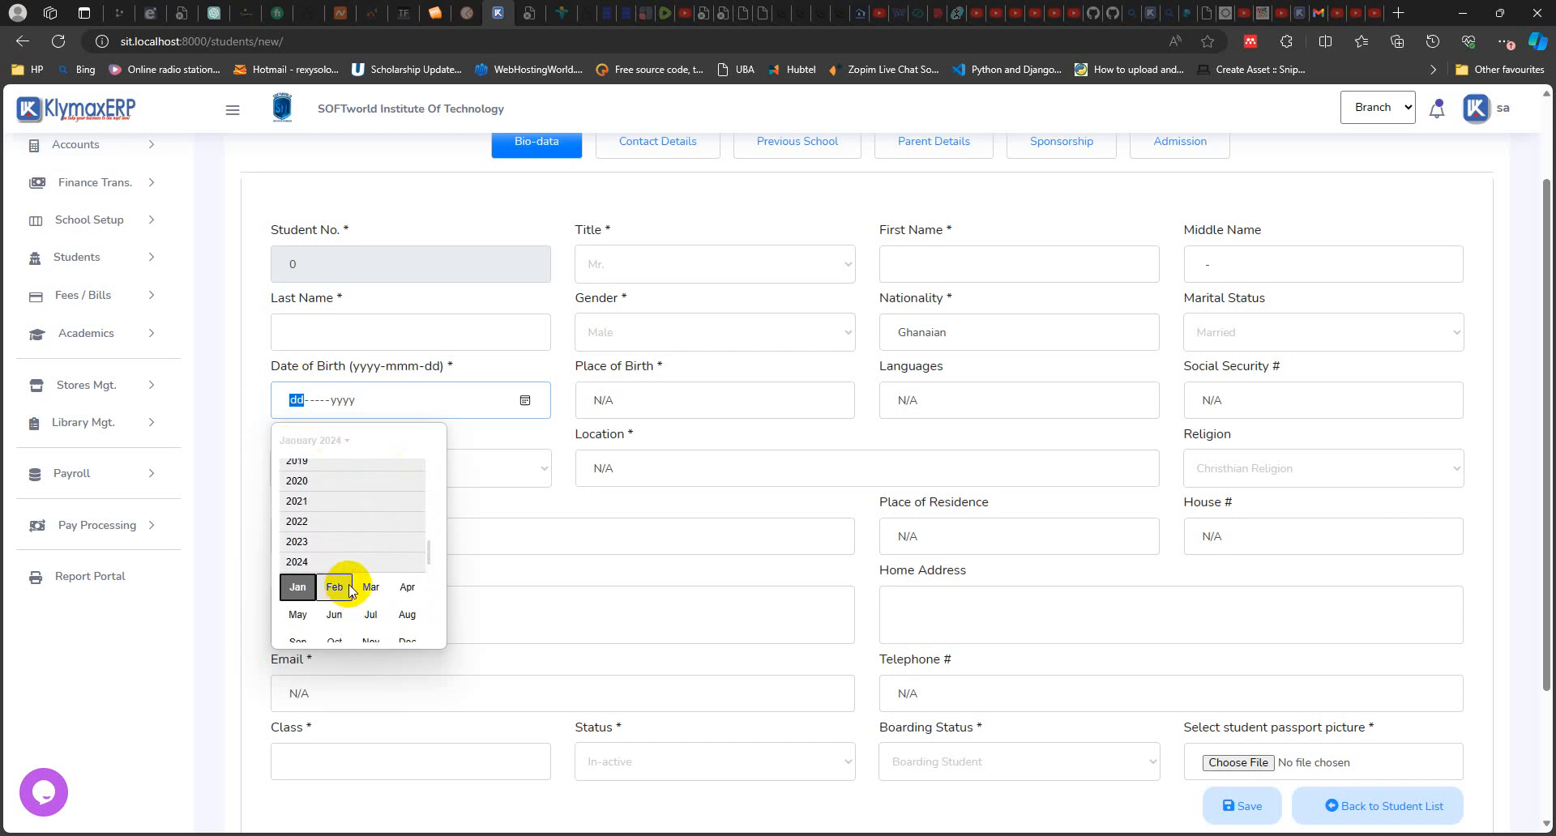
{"action": "left_click", "coordinate": [309, 478]}
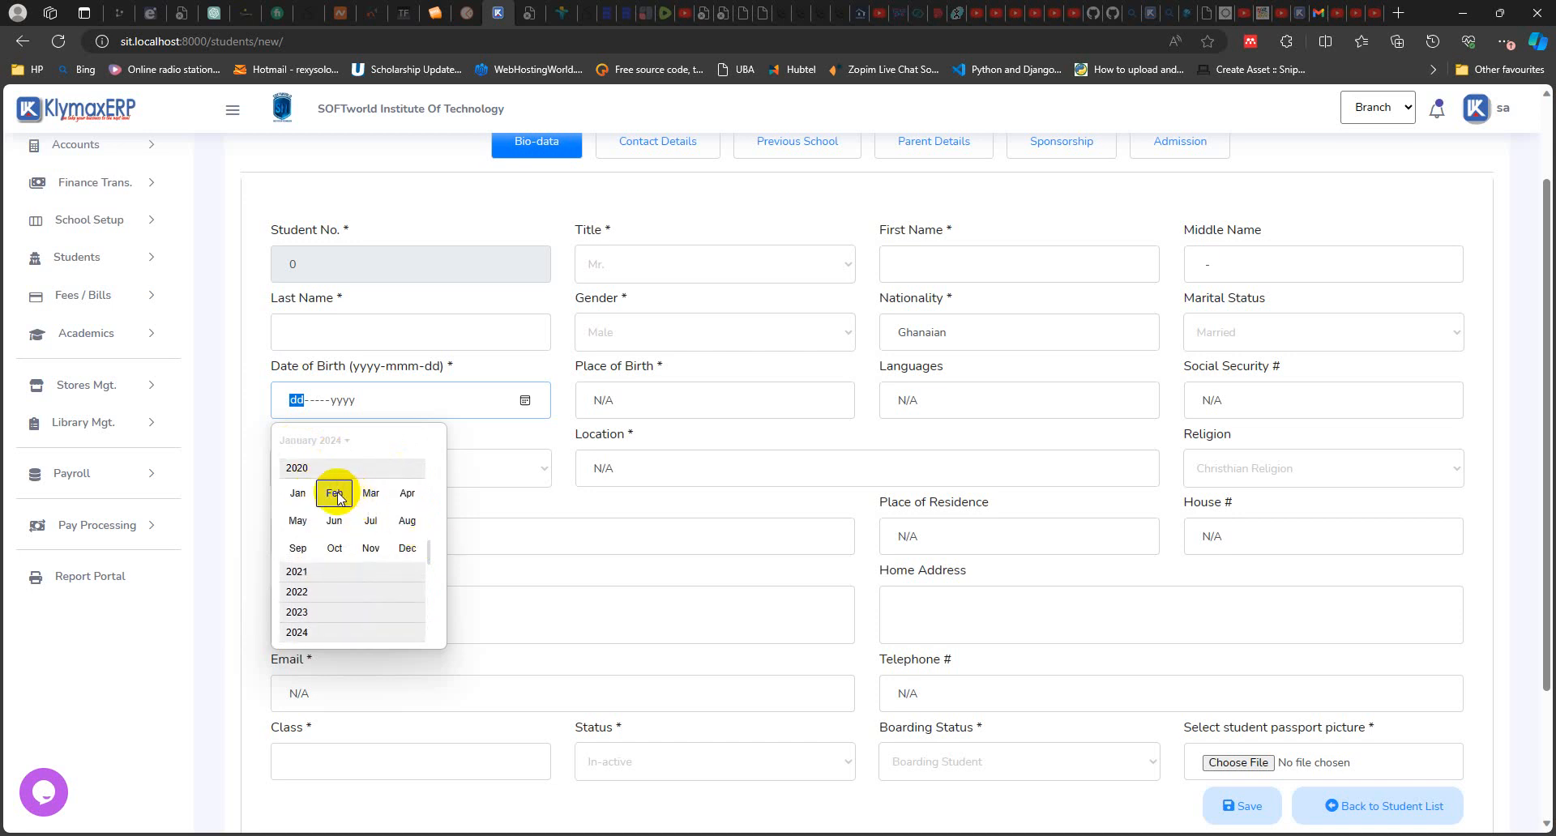
{"action": "left_click", "coordinate": [334, 496]}
{"action": "left_click", "coordinate": [564, 422]}
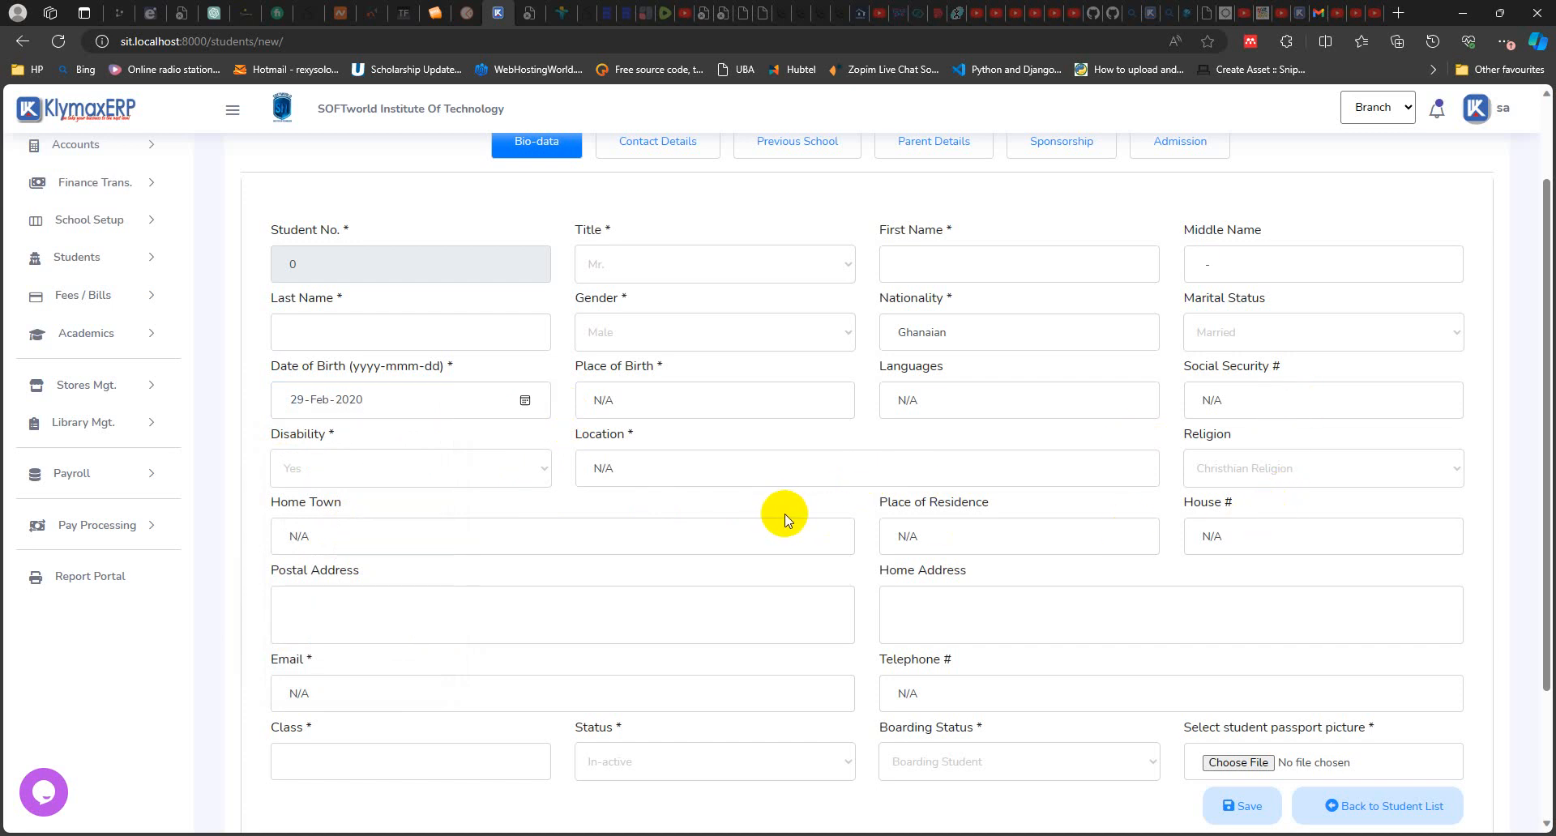
Step: Set the new student's class to JHS 1 and the status to Active
{"action": "left_click", "coordinate": [434, 761]}
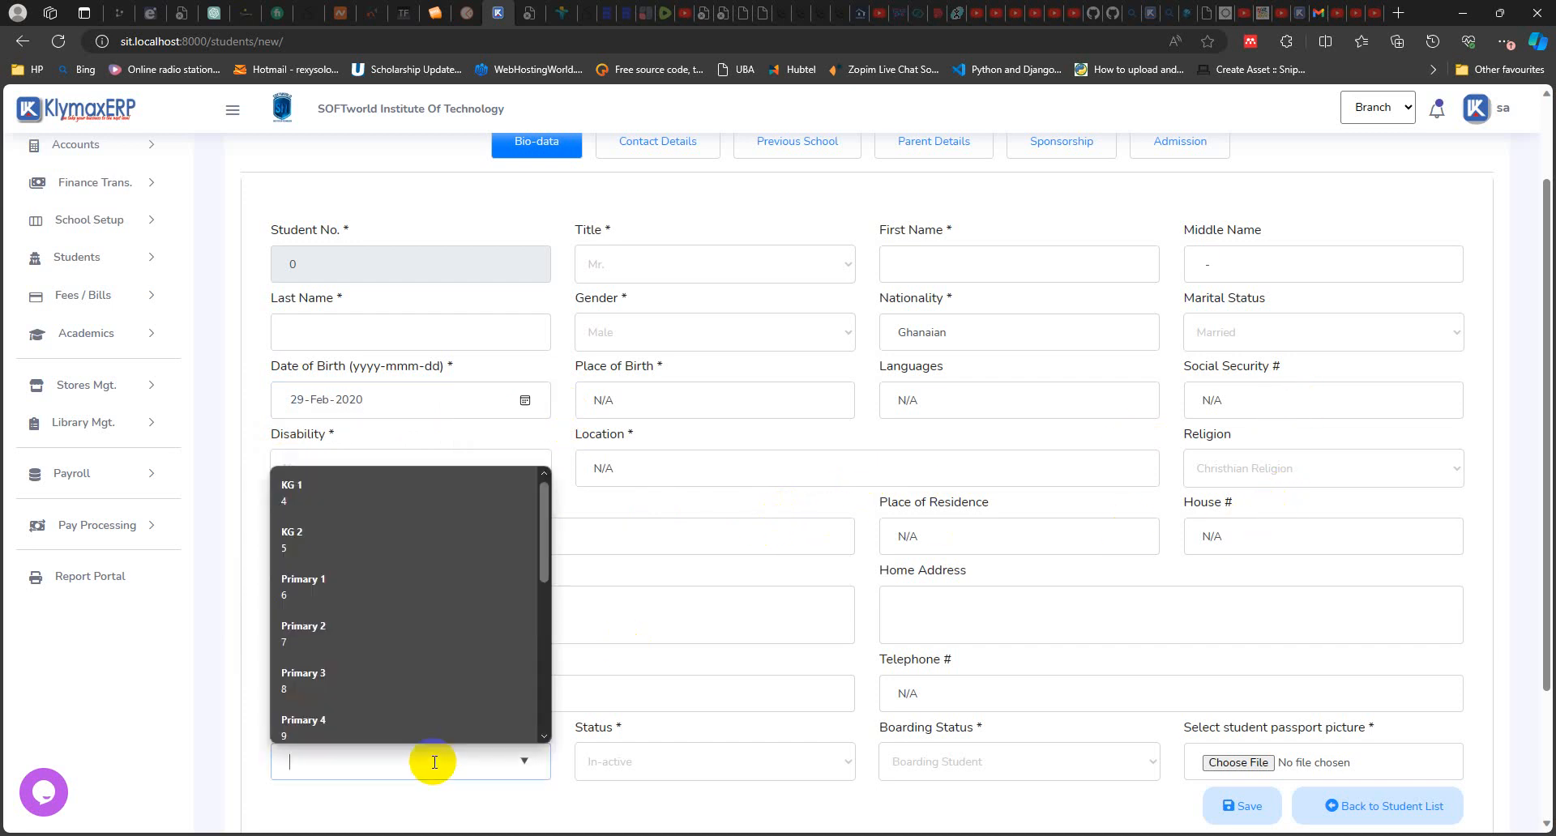
{"action": "scroll", "coordinate": [410, 638], "scroll_direction": "down", "scroll_amount": 5}
{"action": "scroll", "coordinate": [410, 644], "scroll_direction": "up", "scroll_amount": 5}
{"action": "left_click", "coordinate": [427, 803]}
{"action": "left_click", "coordinate": [394, 769]}
{"action": "type", "text": "j"}
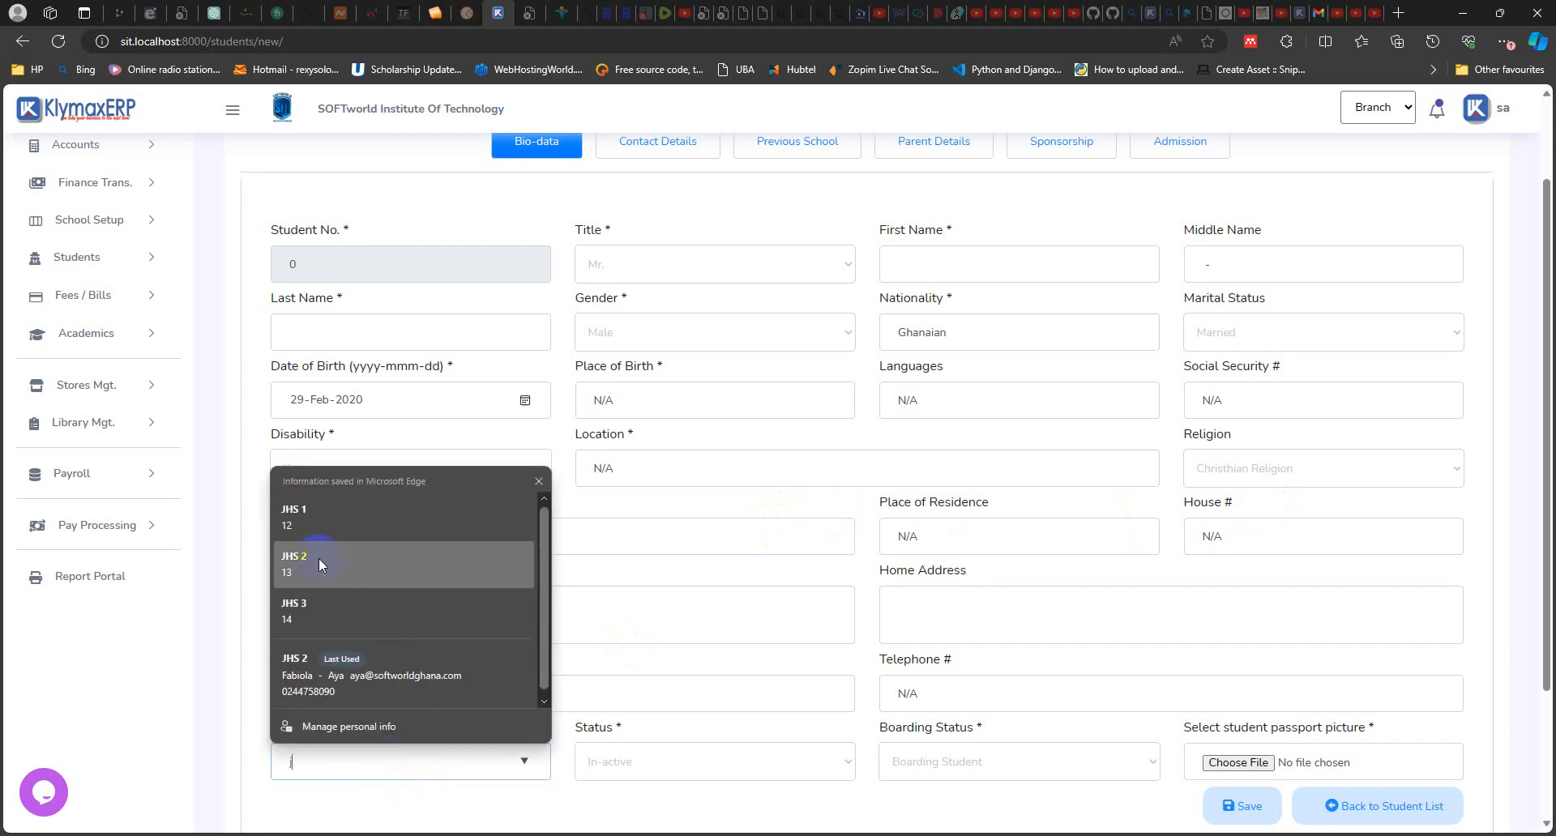
{"action": "left_click", "coordinate": [312, 515]}
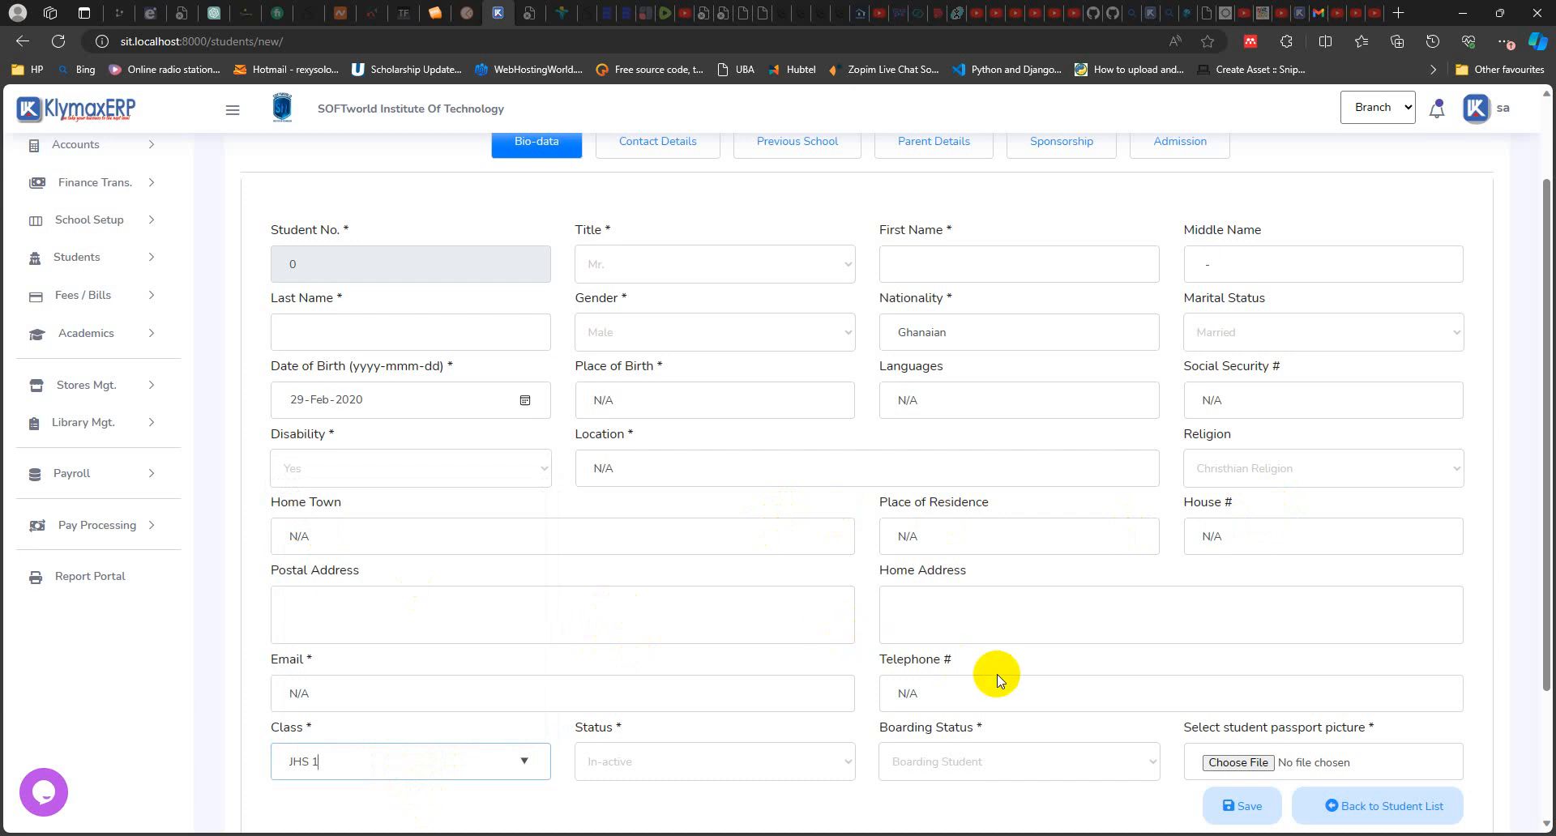
{"action": "left_click", "coordinate": [776, 774]}
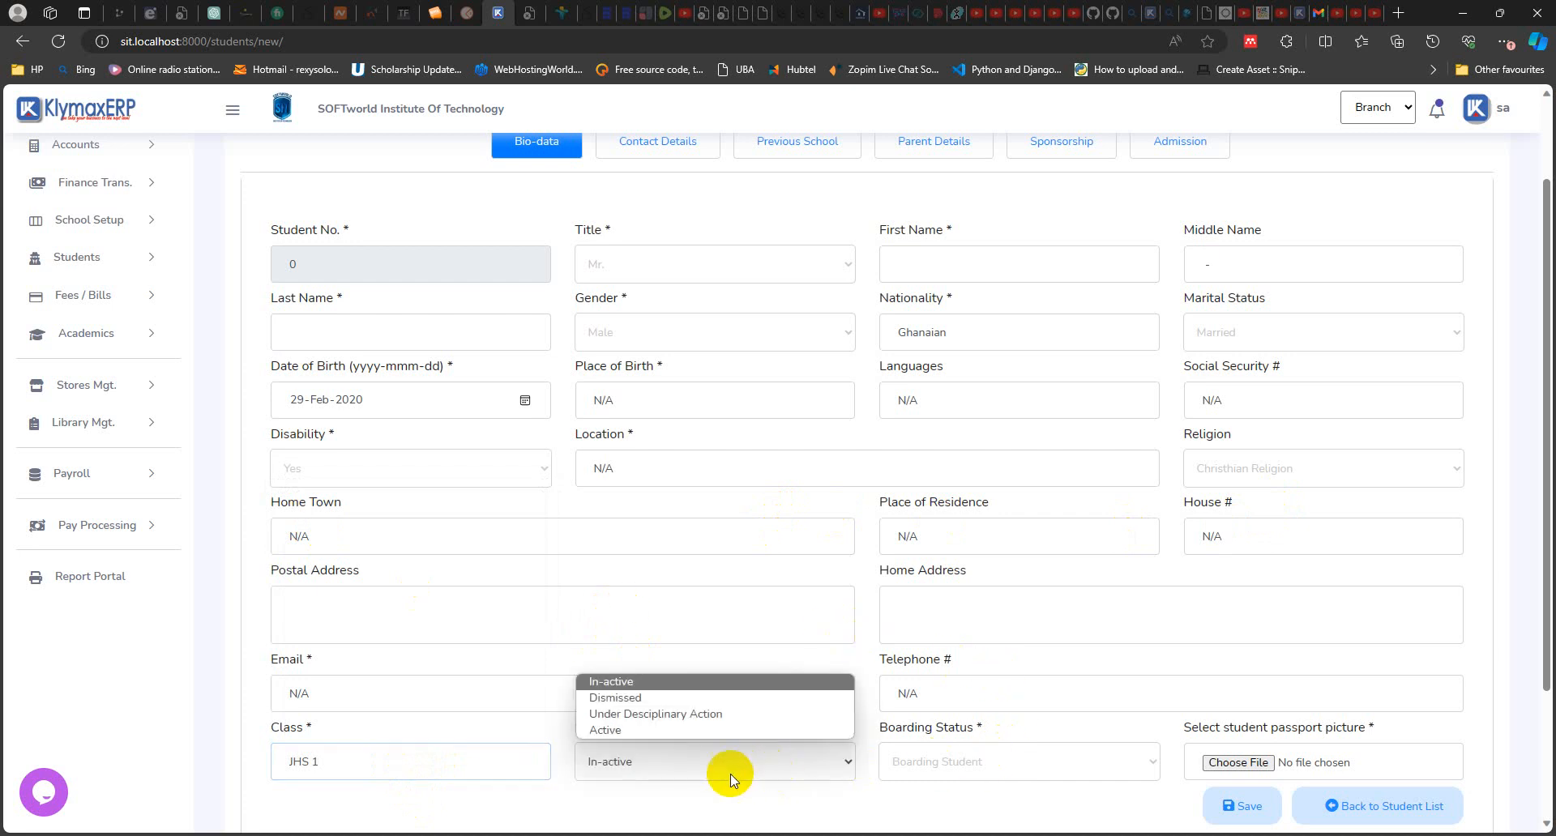
{"action": "left_click", "coordinate": [620, 732]}
{"action": "scroll", "coordinate": [1150, 527], "scroll_direction": "up", "scroll_amount": 2}
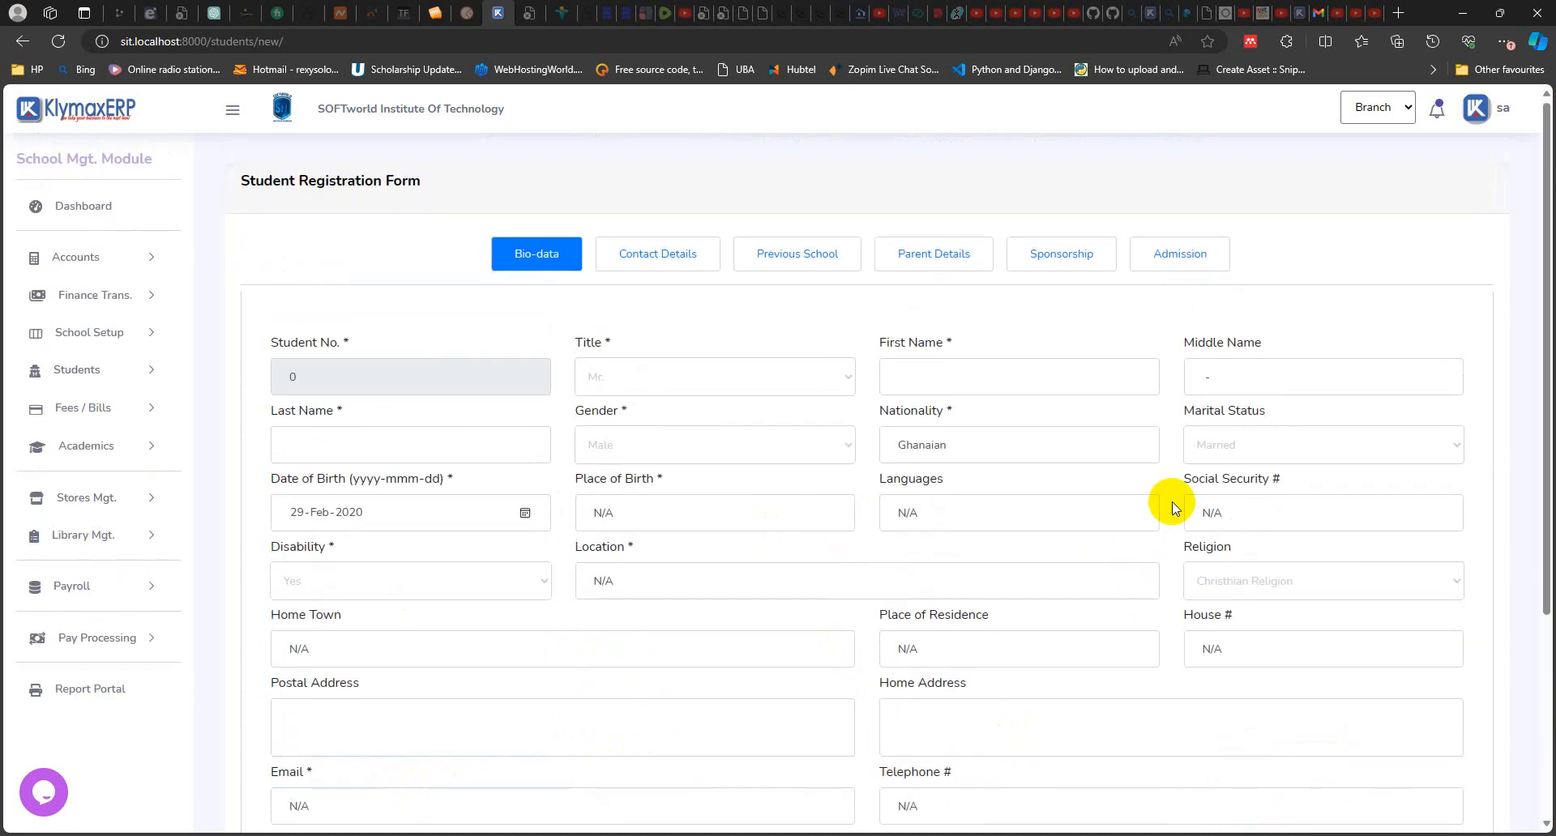
Step: Check the end of the bio-data form and examine the Student No. field
{"action": "scroll", "coordinate": [1216, 567], "scroll_direction": "down", "scroll_amount": 4}
{"action": "left_click", "coordinate": [1248, 638]}
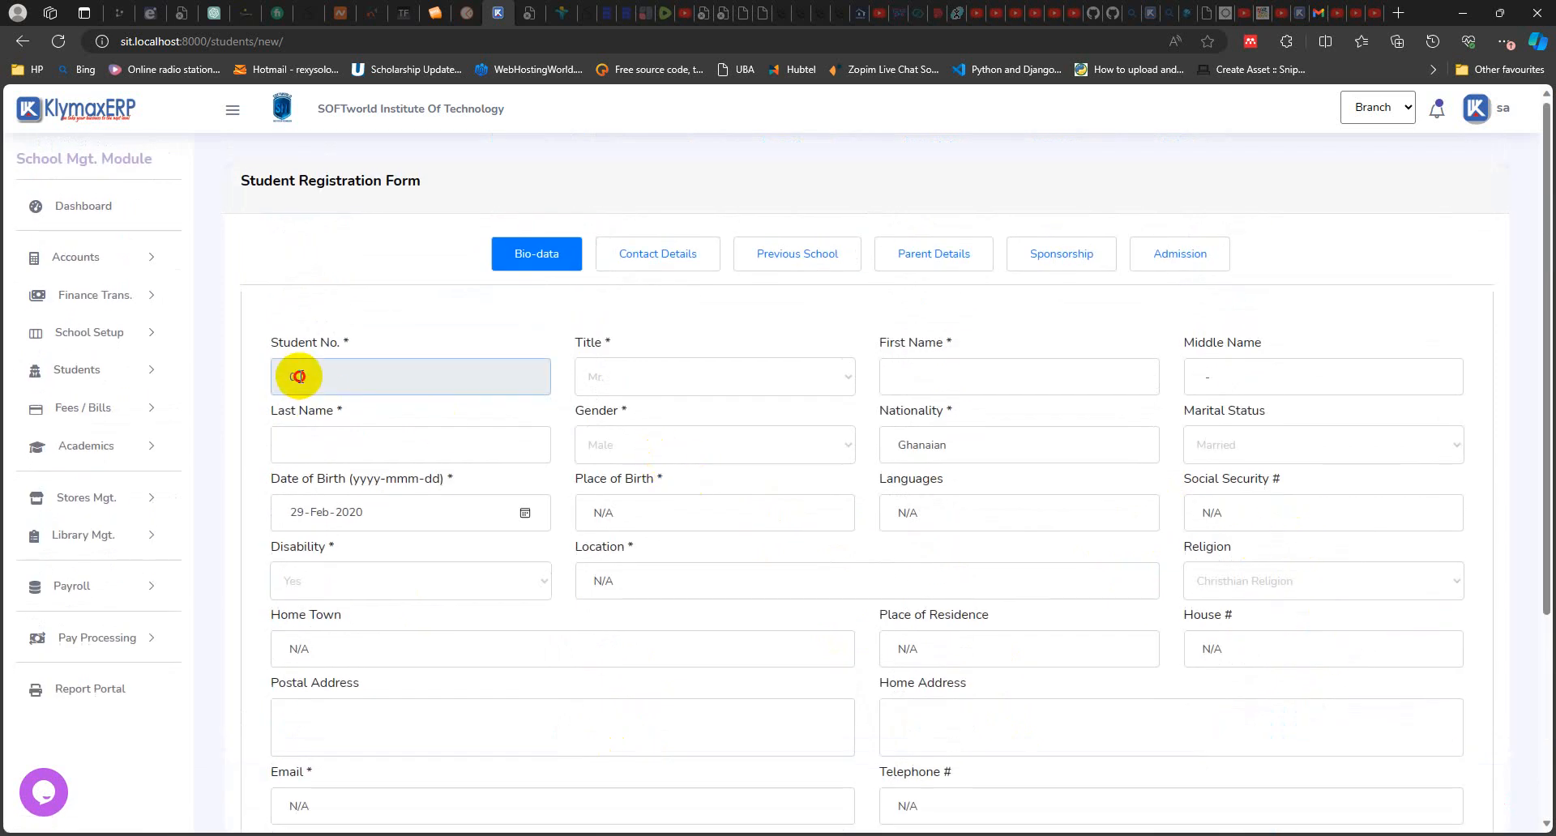
{"action": "left_click", "coordinate": [306, 376]}
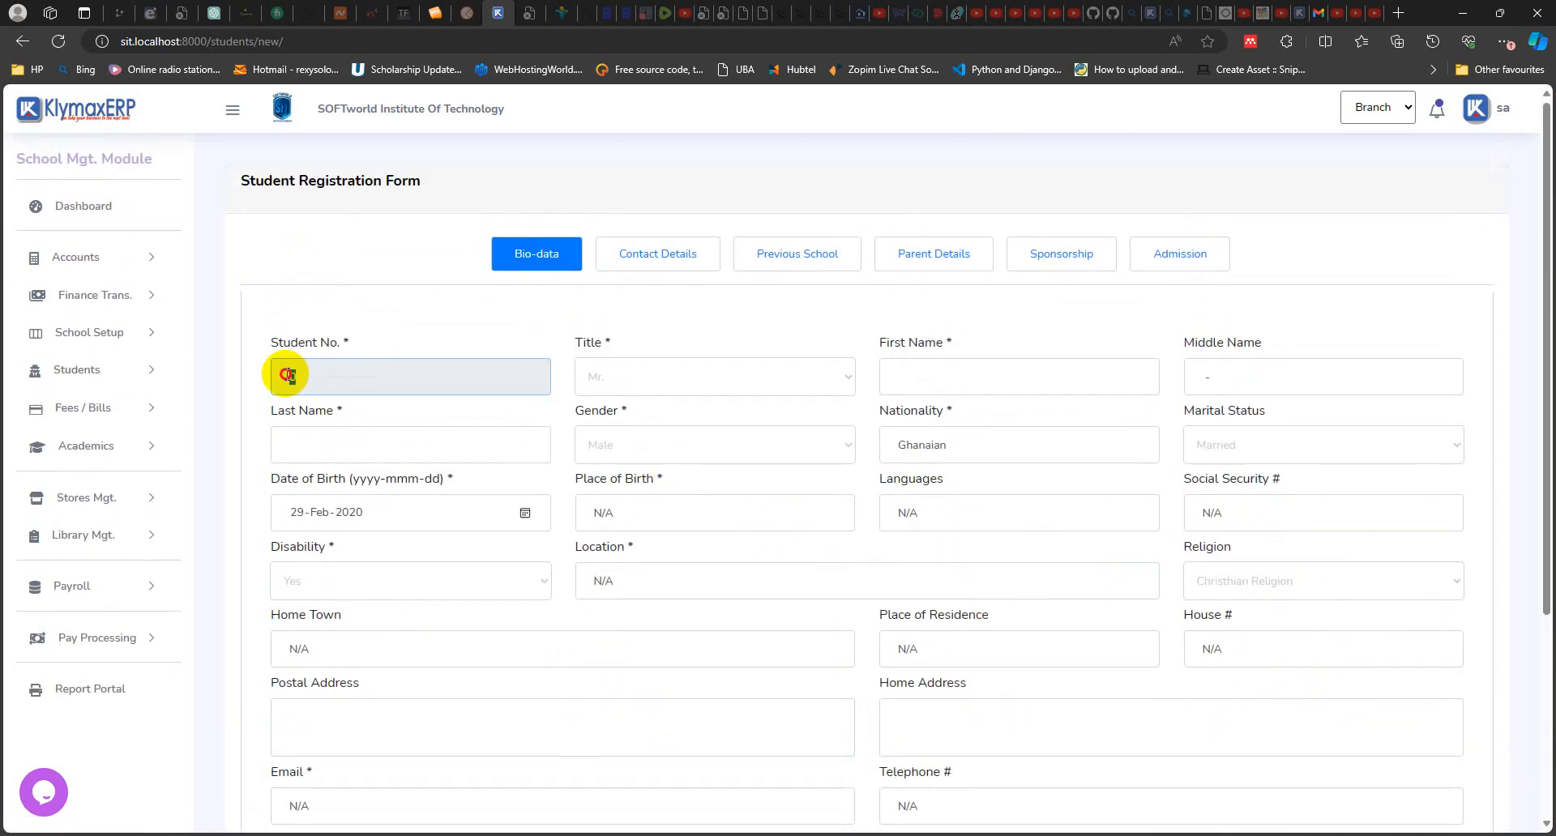
{"action": "double_click", "coordinate": [285, 376]}
{"action": "left_click", "coordinate": [301, 376]}
{"action": "left_click", "coordinate": [320, 374]}
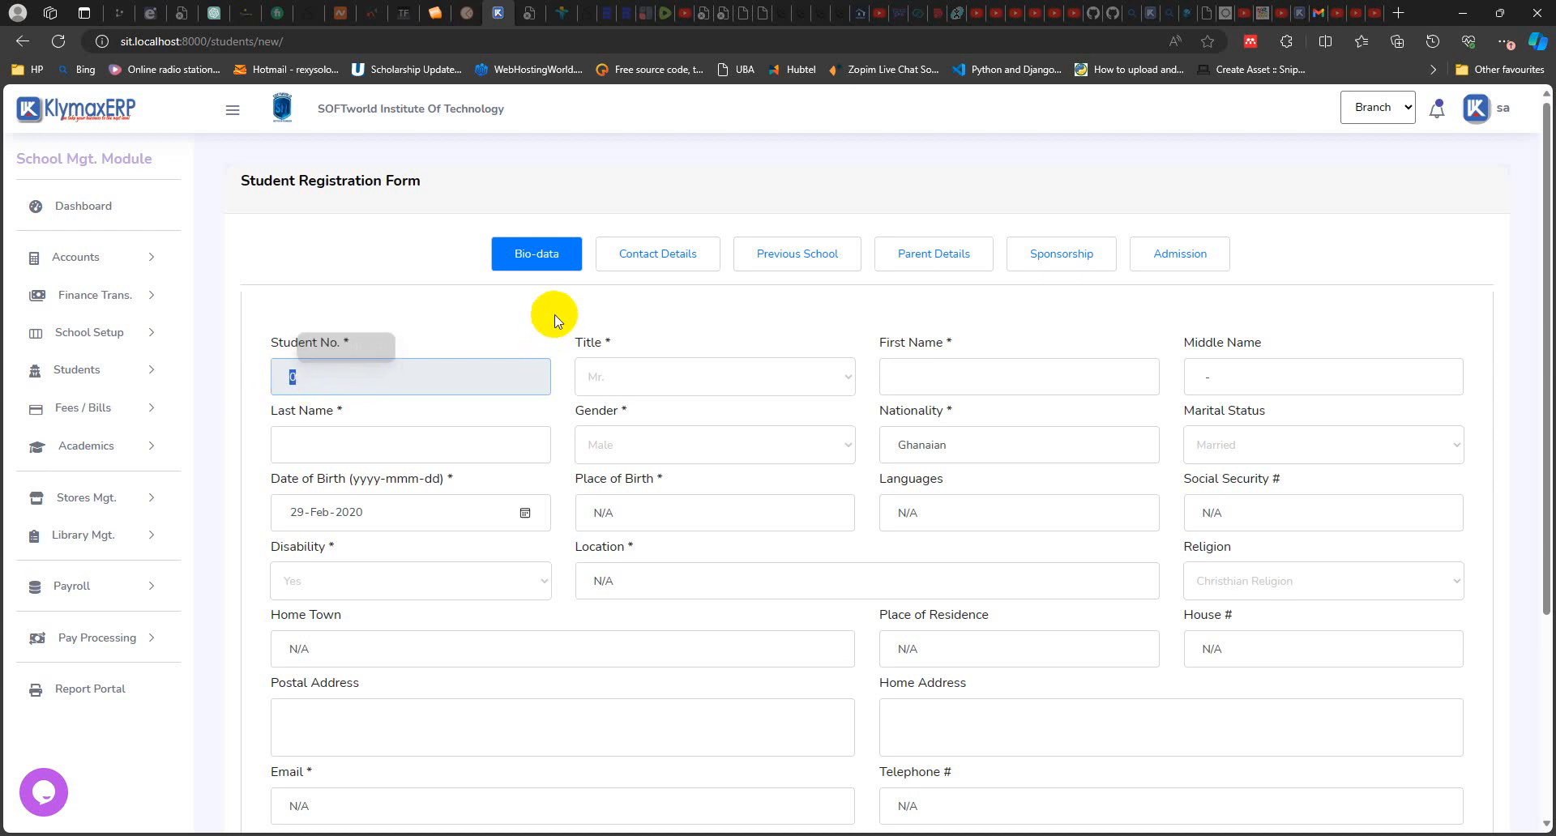
Step: Examine the contact details, previous school, parent details and sponsorship sections of the new student's form
{"action": "left_click", "coordinate": [657, 259]}
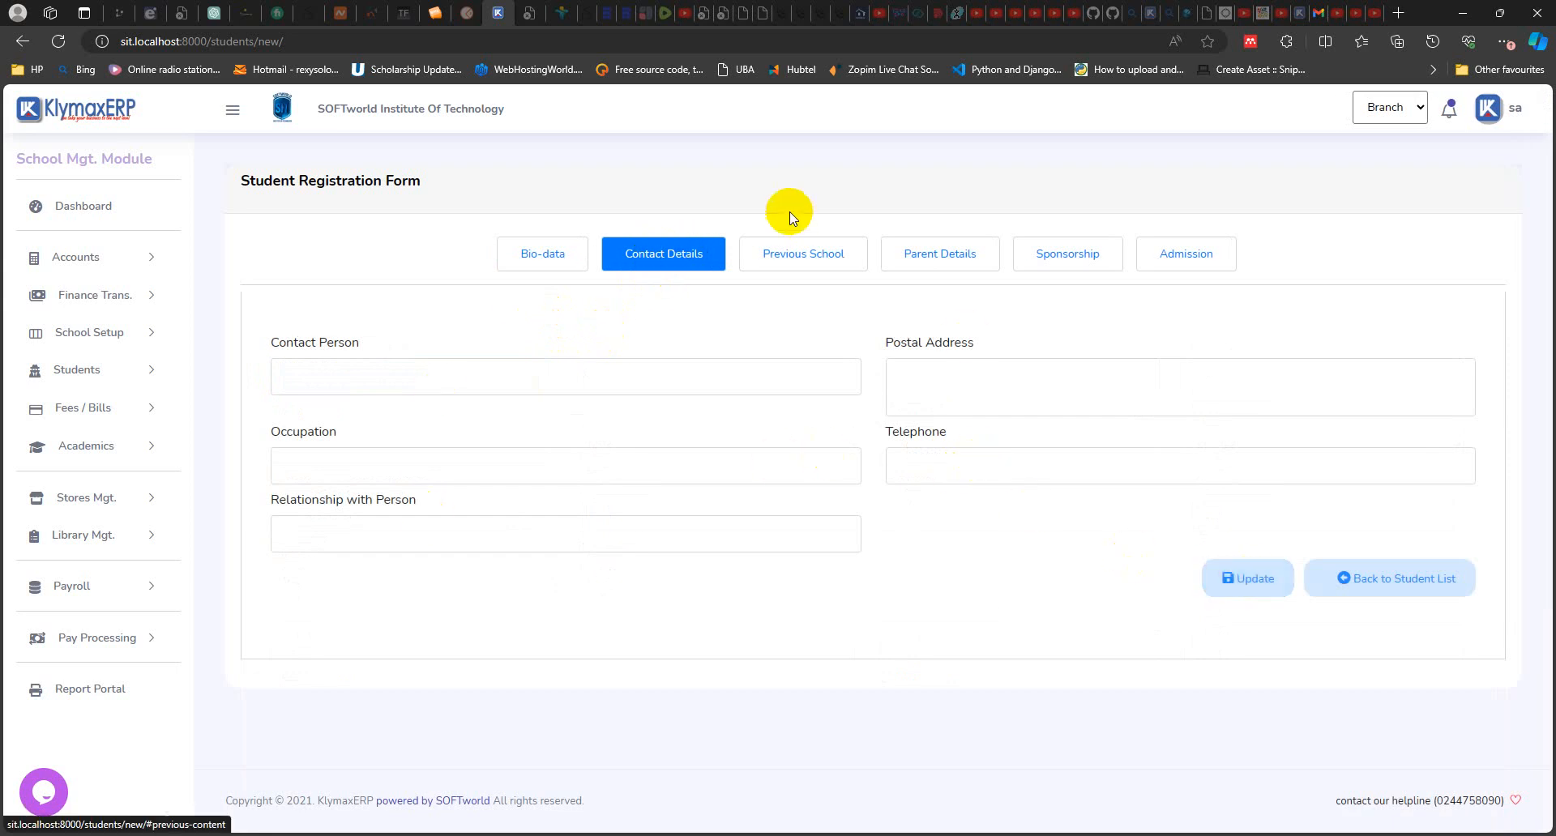
{"action": "left_click", "coordinate": [798, 254]}
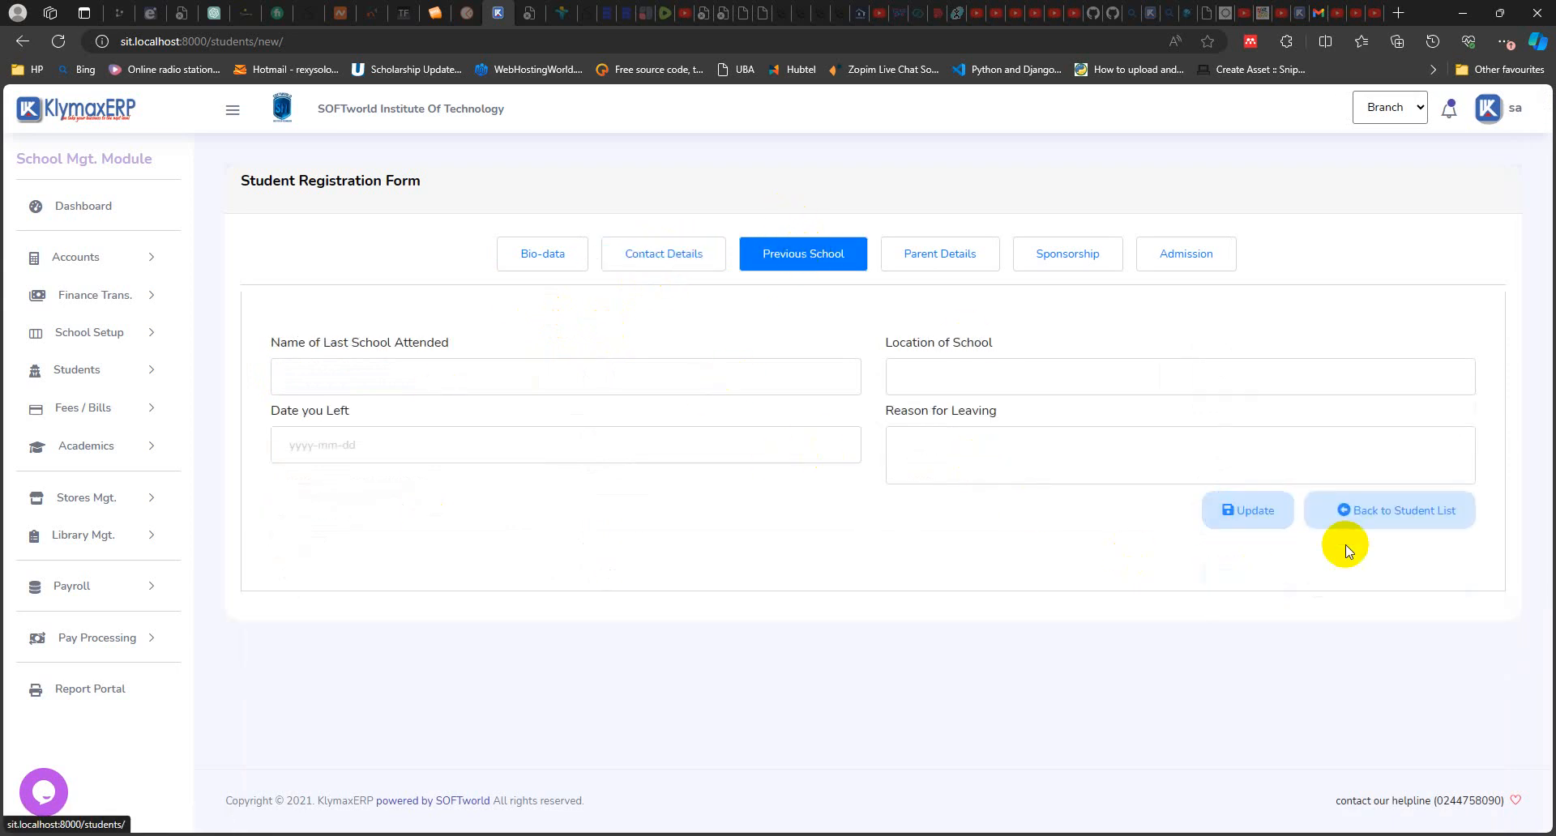
{"action": "left_click", "coordinate": [946, 256]}
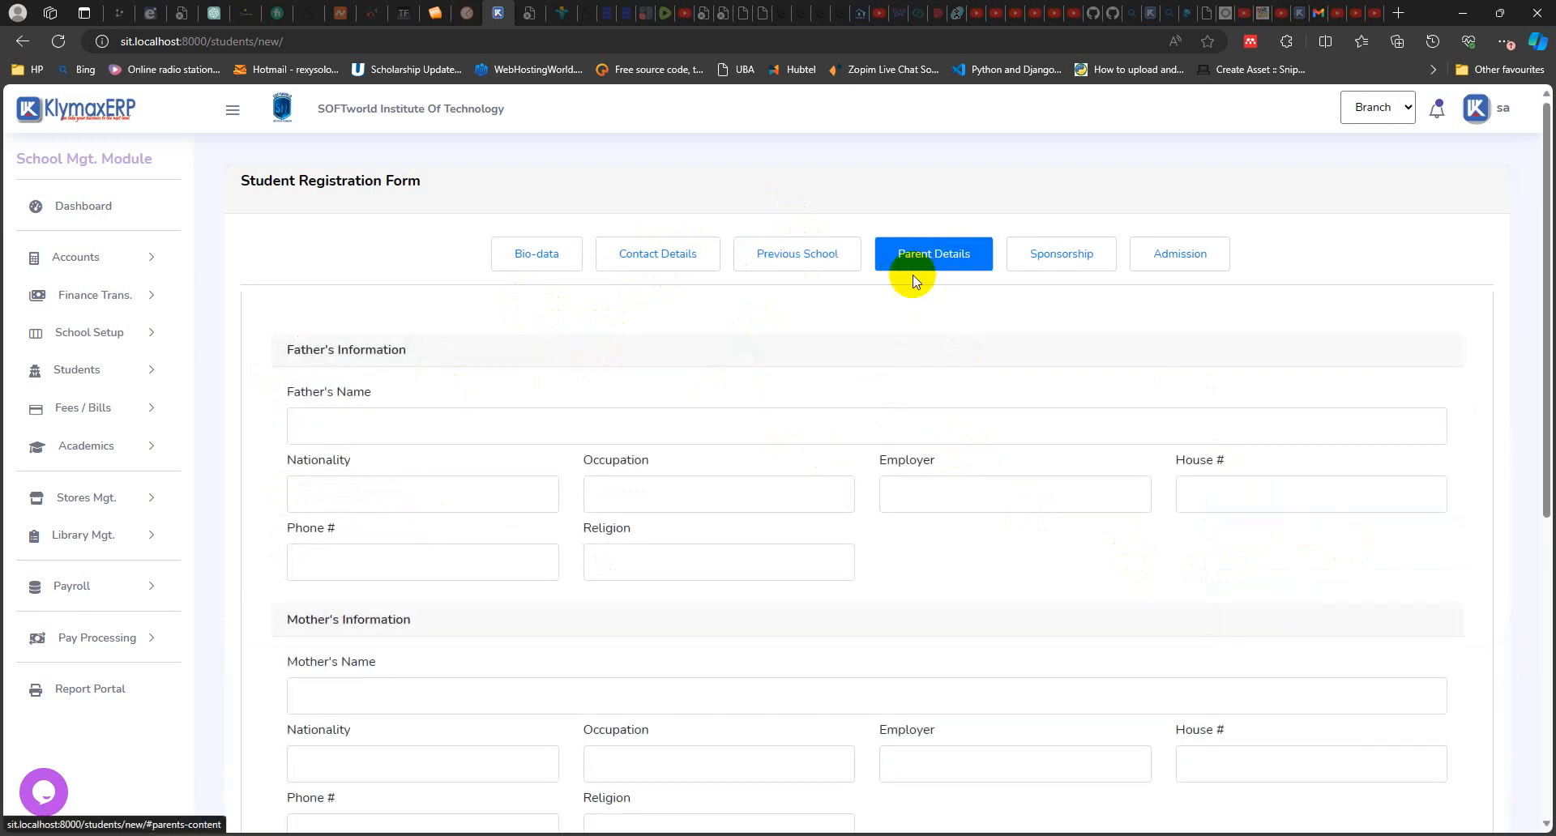
{"action": "scroll", "coordinate": [818, 470], "scroll_direction": "down", "scroll_amount": 5}
{"action": "scroll", "coordinate": [810, 511], "scroll_direction": "up", "scroll_amount": 2}
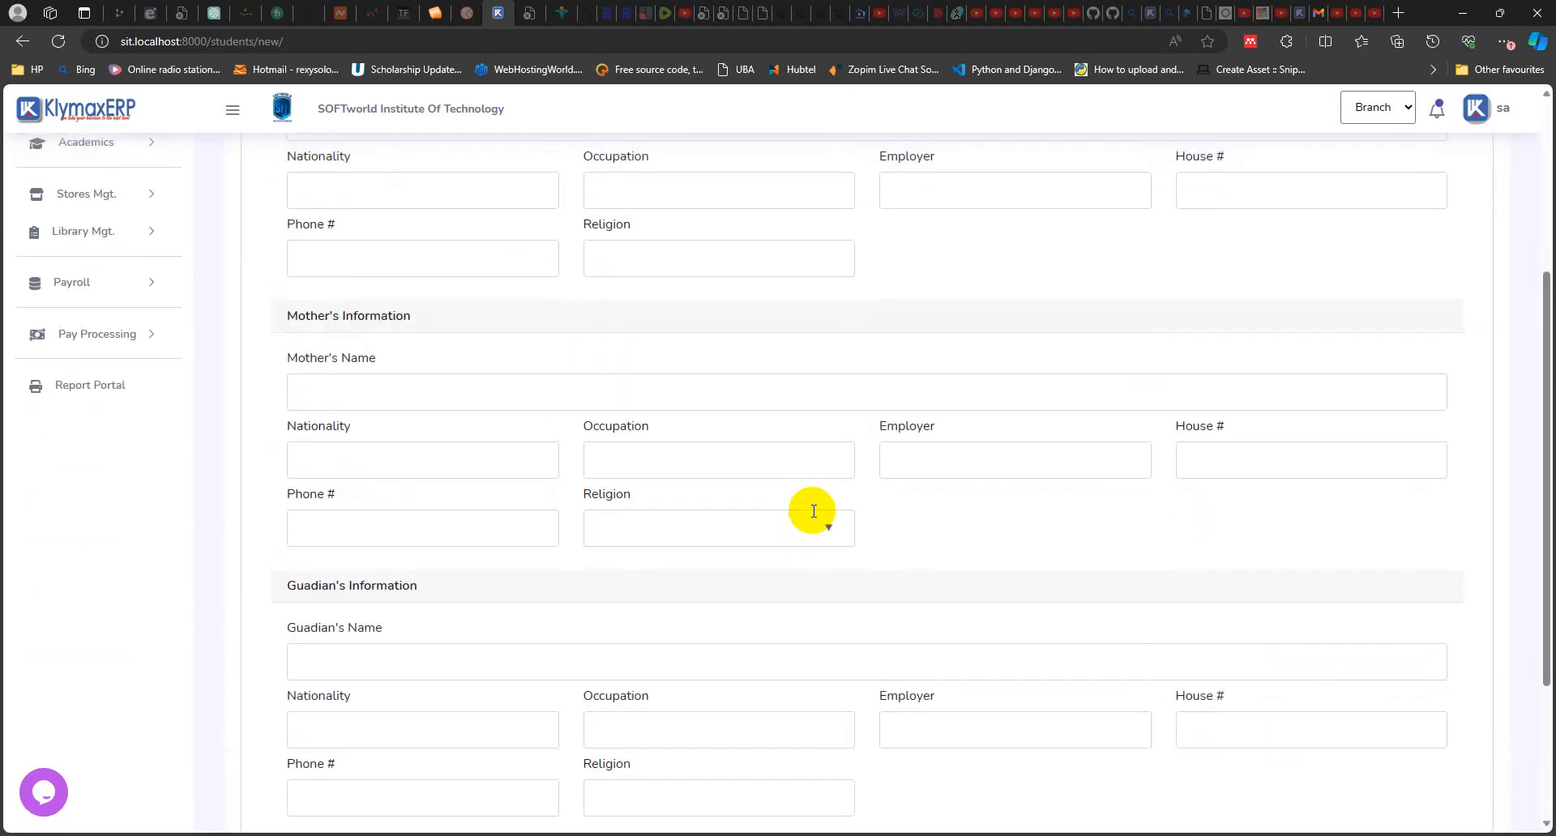
{"action": "scroll", "coordinate": [896, 555], "scroll_direction": "down", "scroll_amount": 3}
{"action": "scroll", "coordinate": [1086, 545], "scroll_direction": "up", "scroll_amount": 7}
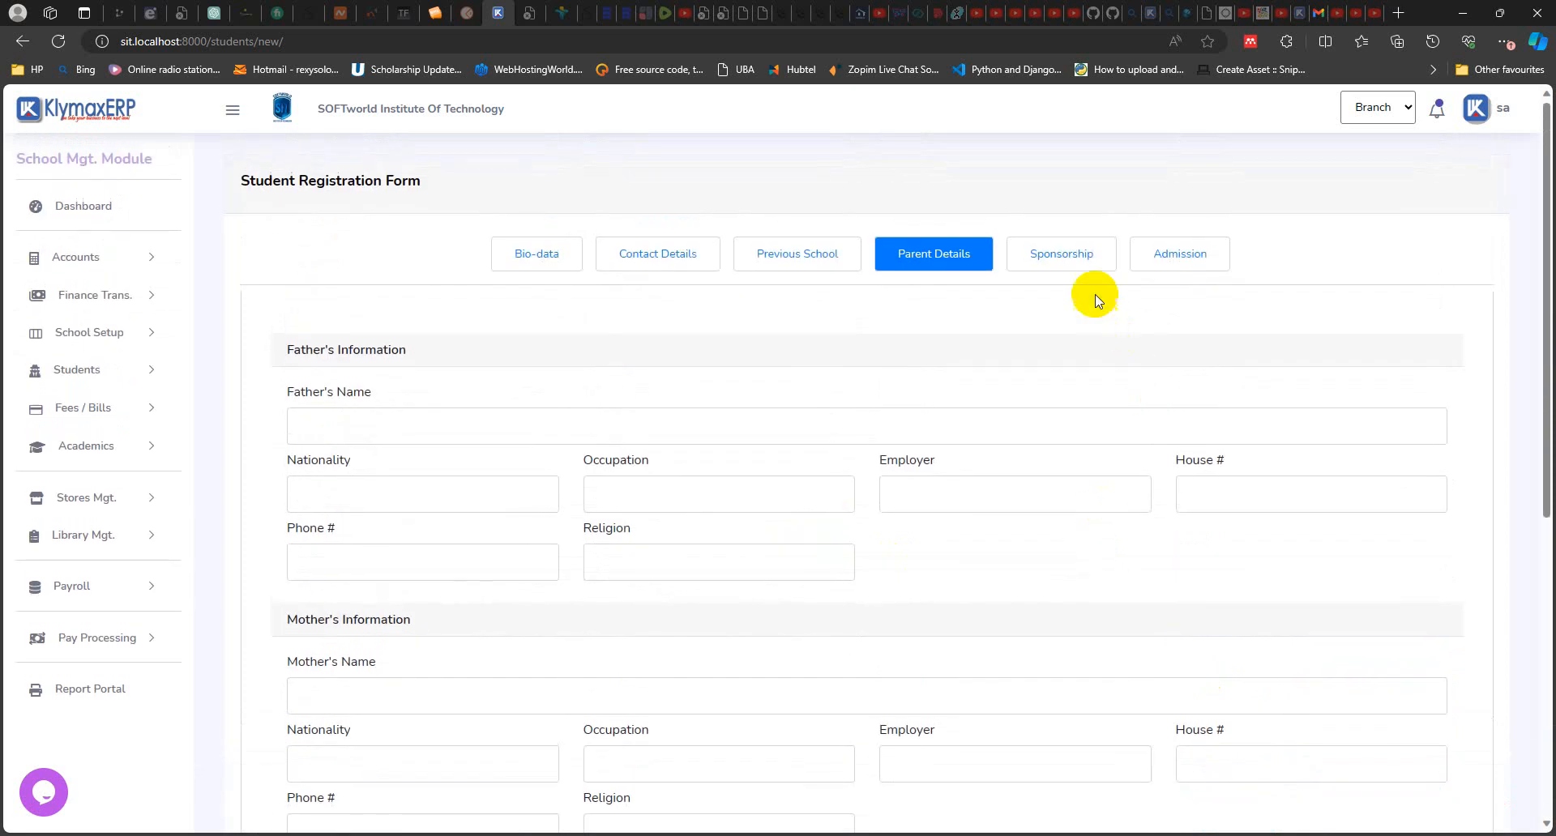
{"action": "left_click", "coordinate": [1068, 253]}
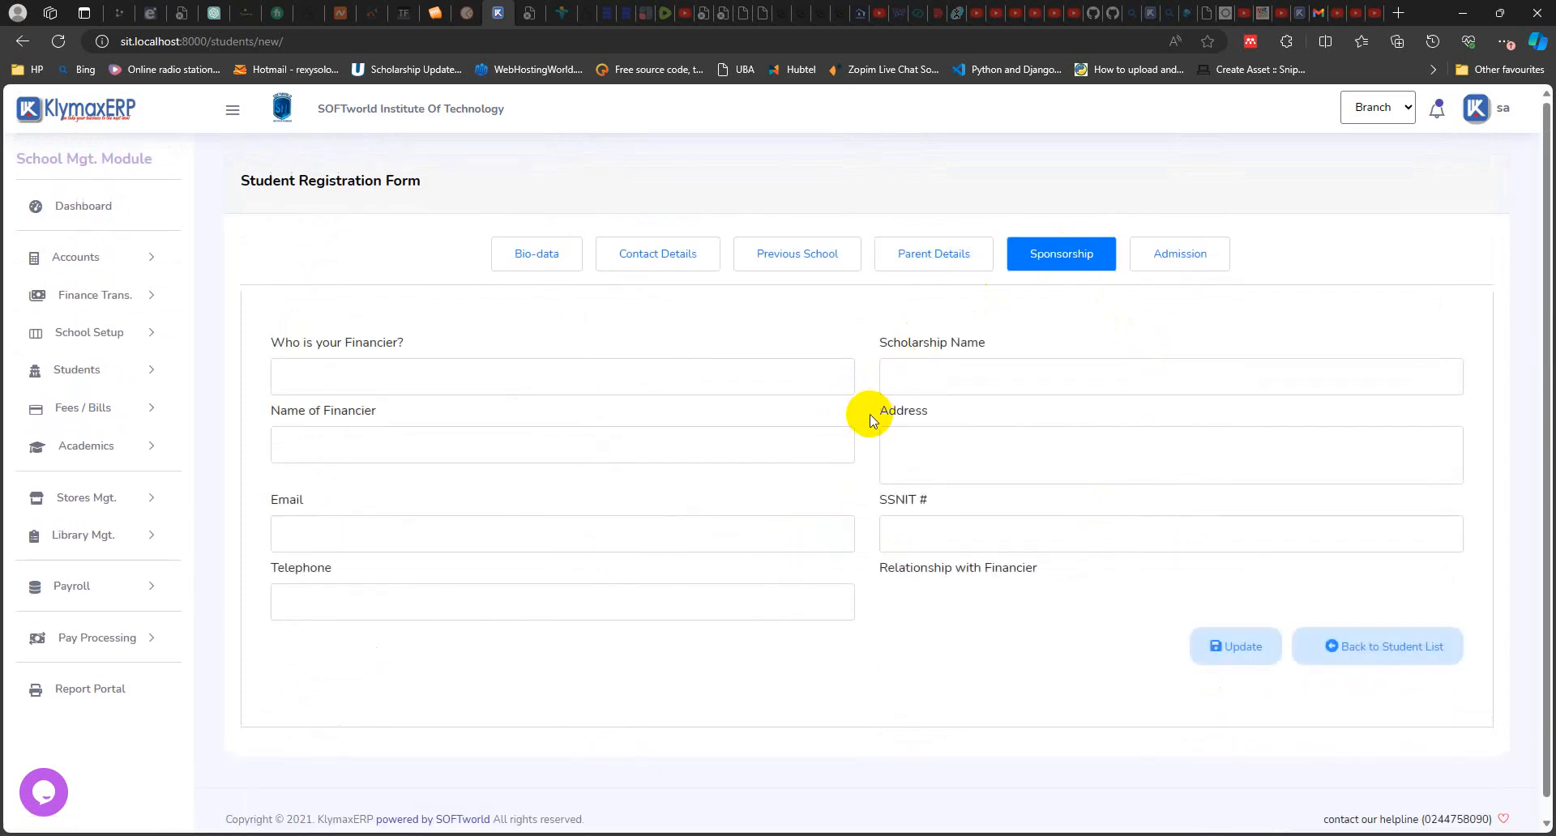
Step: Examine the admission section and its term options, then return to the student list without admitting
{"action": "left_click", "coordinate": [1184, 254]}
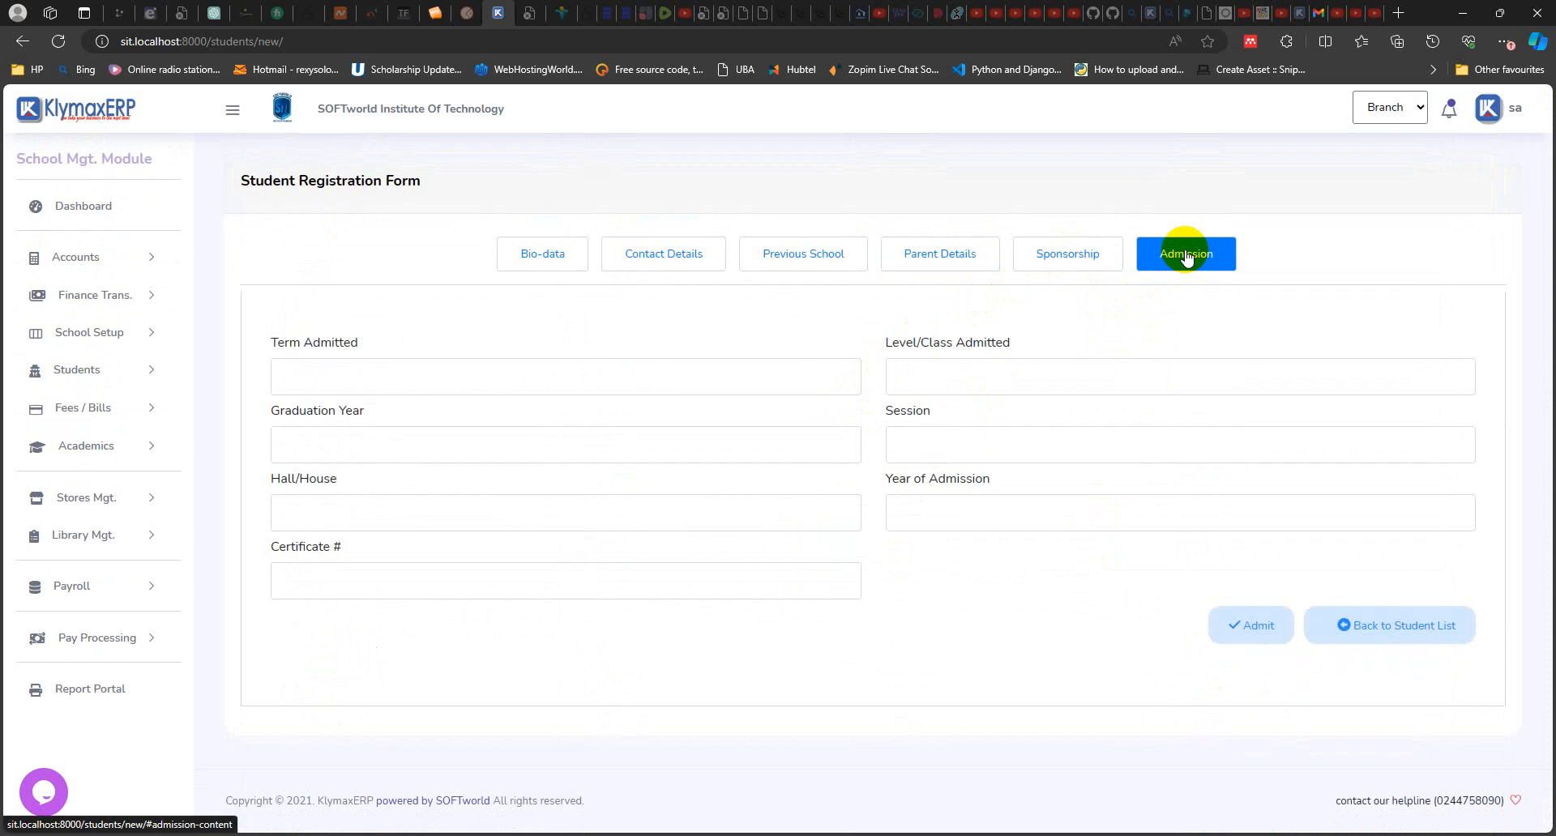
{"action": "left_click", "coordinate": [389, 376]}
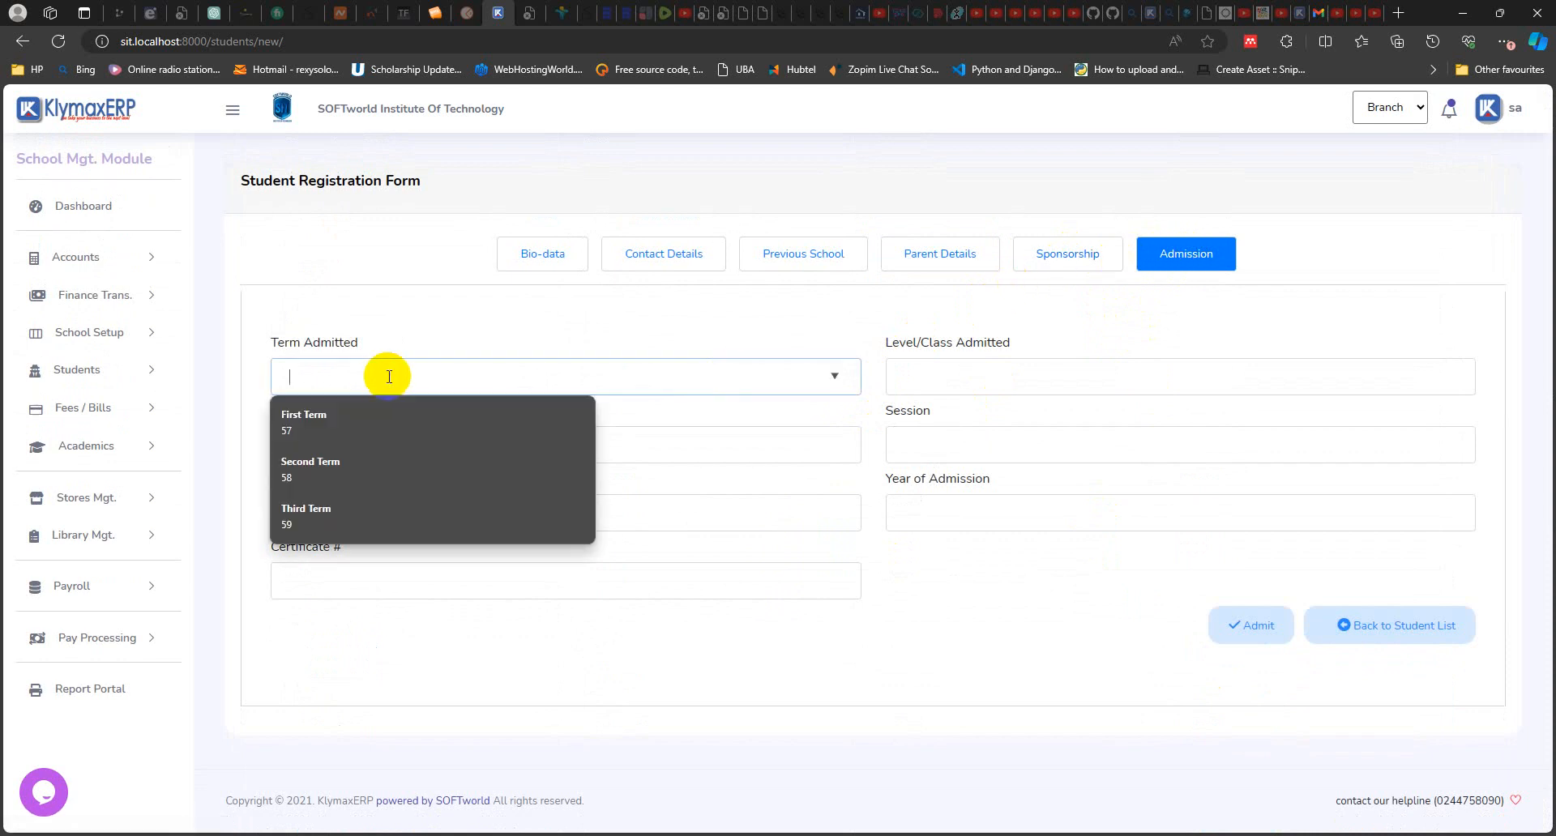
{"action": "left_click", "coordinate": [944, 376]}
{"action": "left_click", "coordinate": [523, 548]}
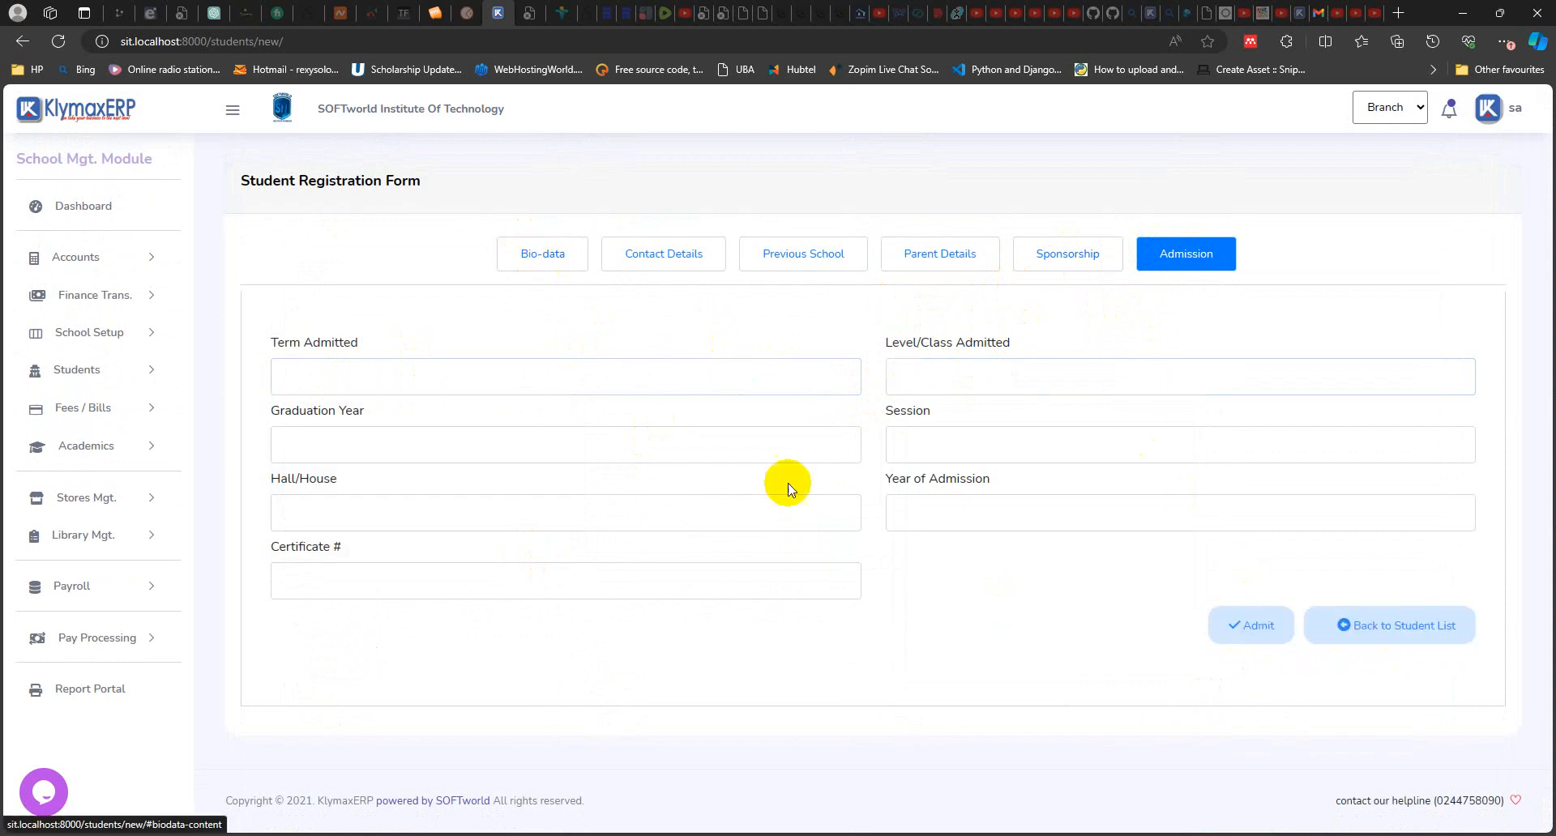
{"action": "left_click", "coordinate": [1387, 635]}
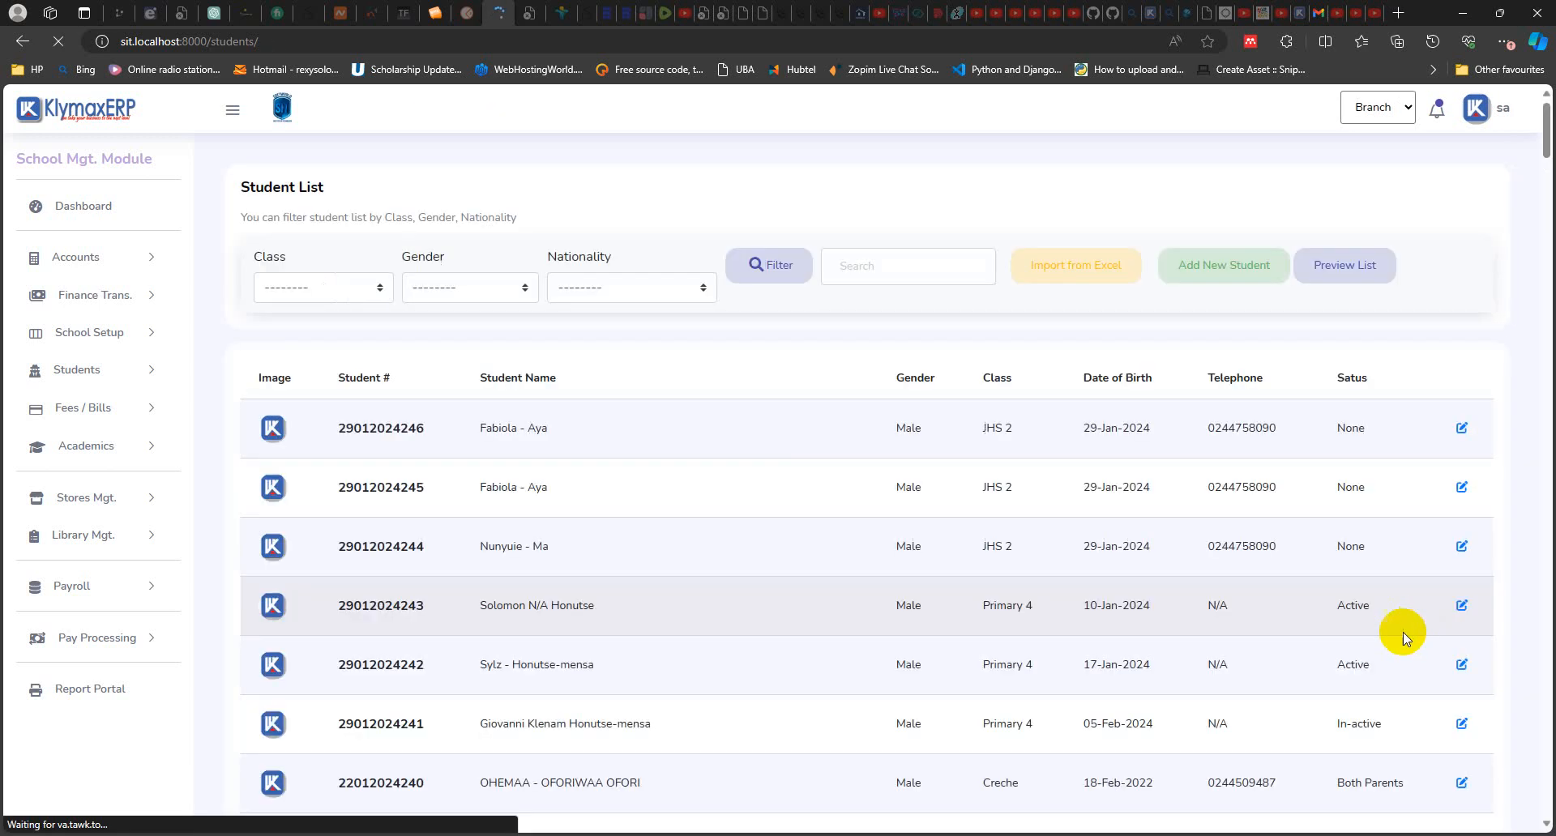
Step: Look through the student list and open the file upload dialog for importing students from Excel
{"action": "scroll", "coordinate": [678, 427], "scroll_direction": "down", "scroll_amount": 2}
{"action": "scroll", "coordinate": [679, 427], "scroll_direction": "up", "scroll_amount": 2}
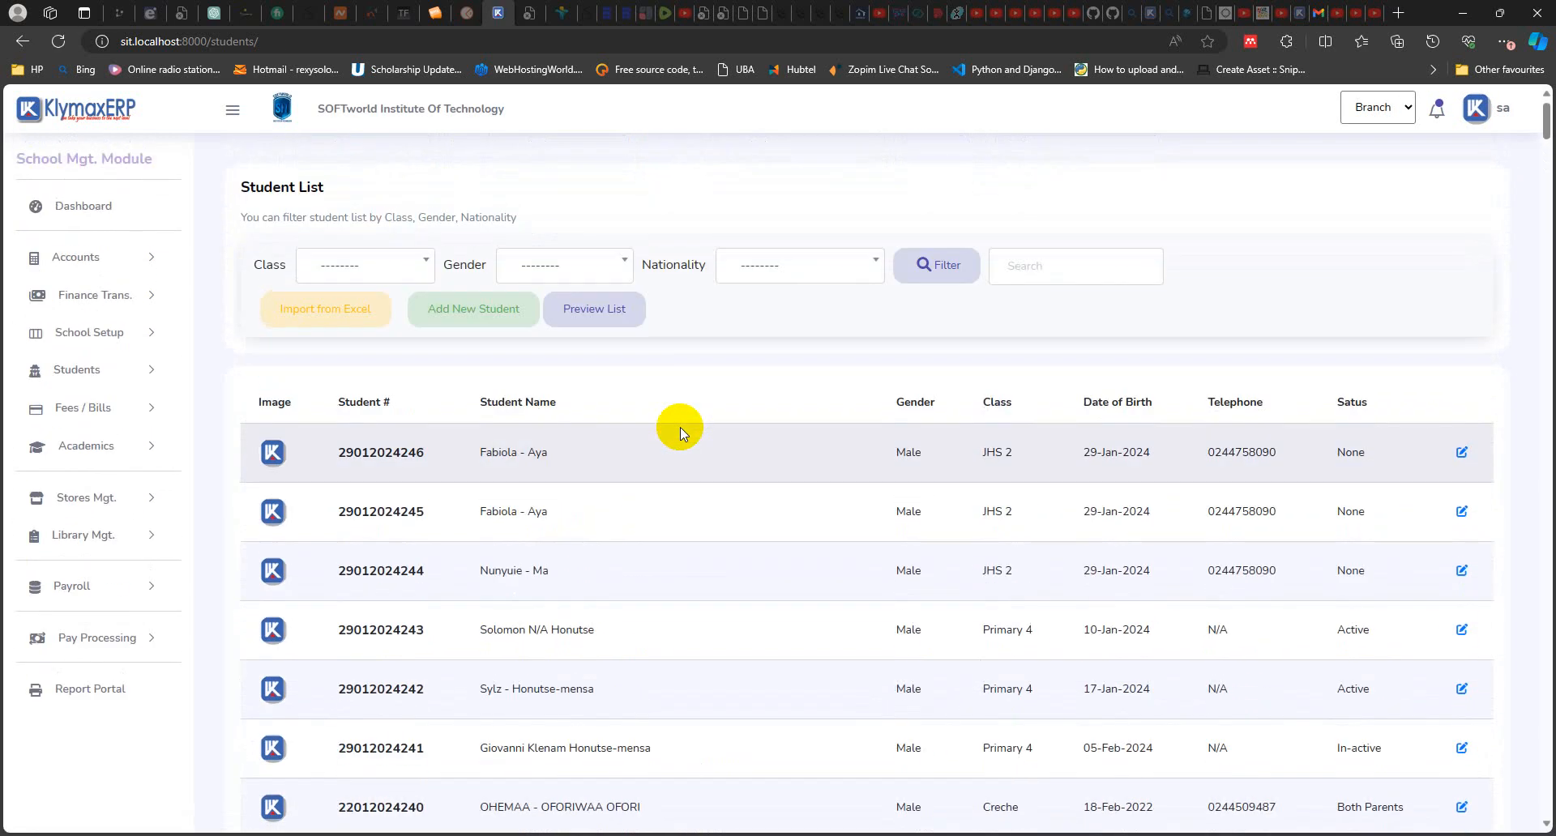
{"action": "scroll", "coordinate": [679, 430], "scroll_direction": "down", "scroll_amount": 15}
{"action": "scroll", "coordinate": [685, 598], "scroll_direction": "up", "scroll_amount": 15}
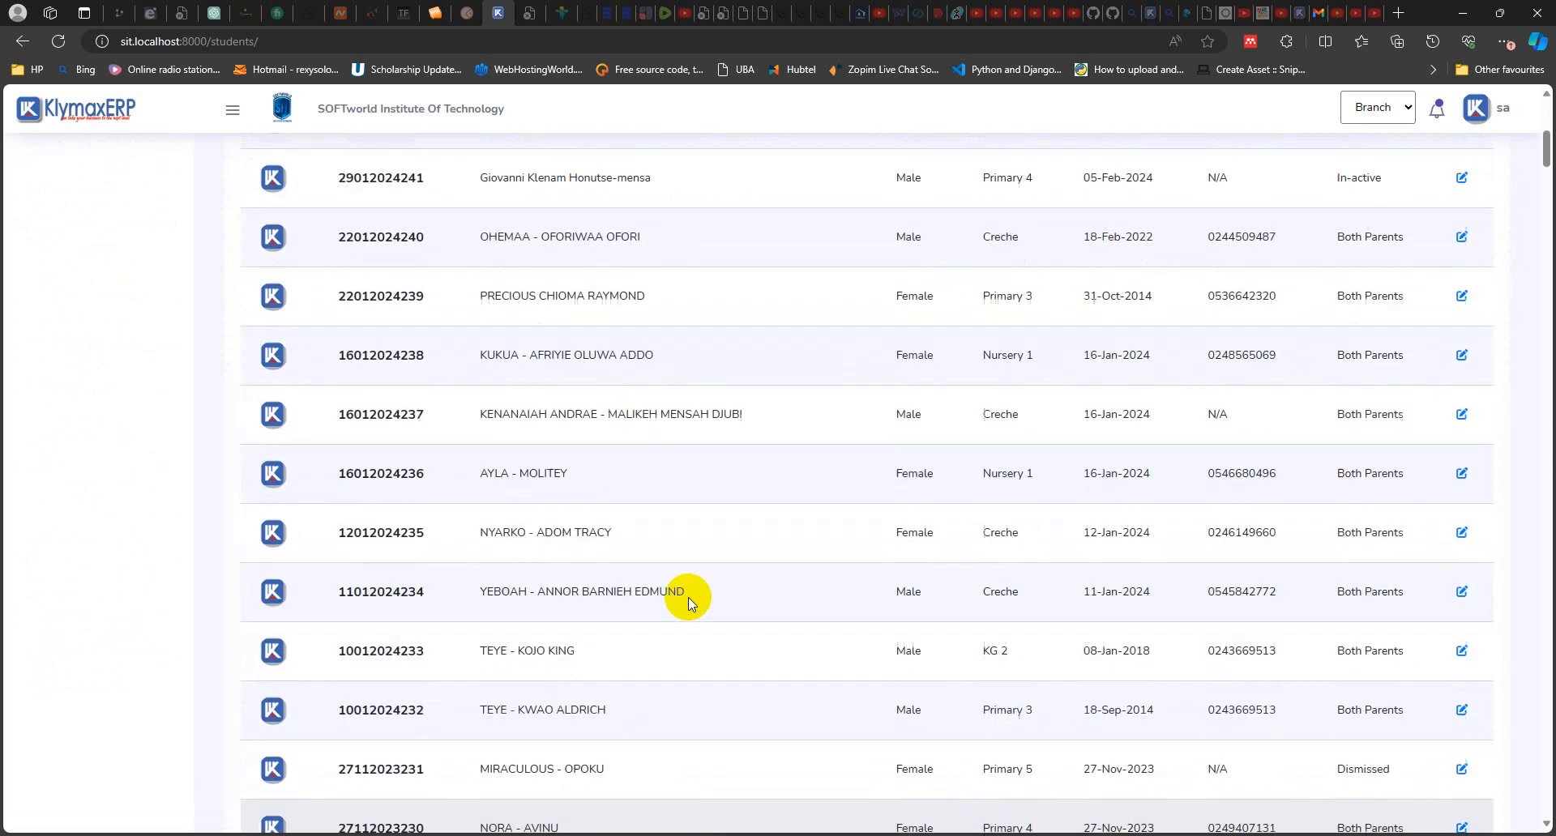
{"action": "left_click", "coordinate": [335, 318]}
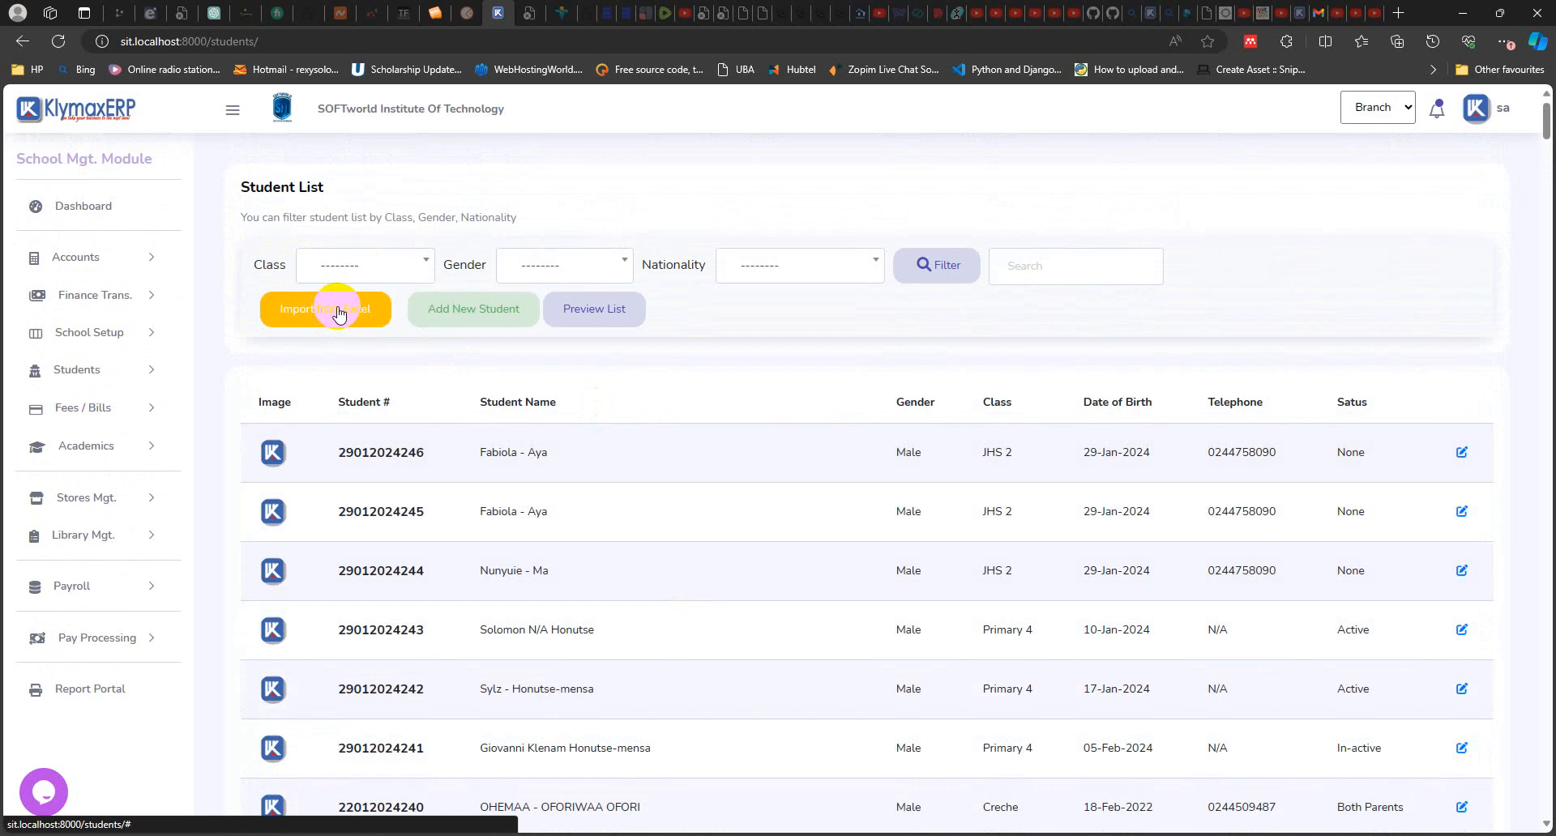
{"action": "left_click", "coordinate": [339, 314]}
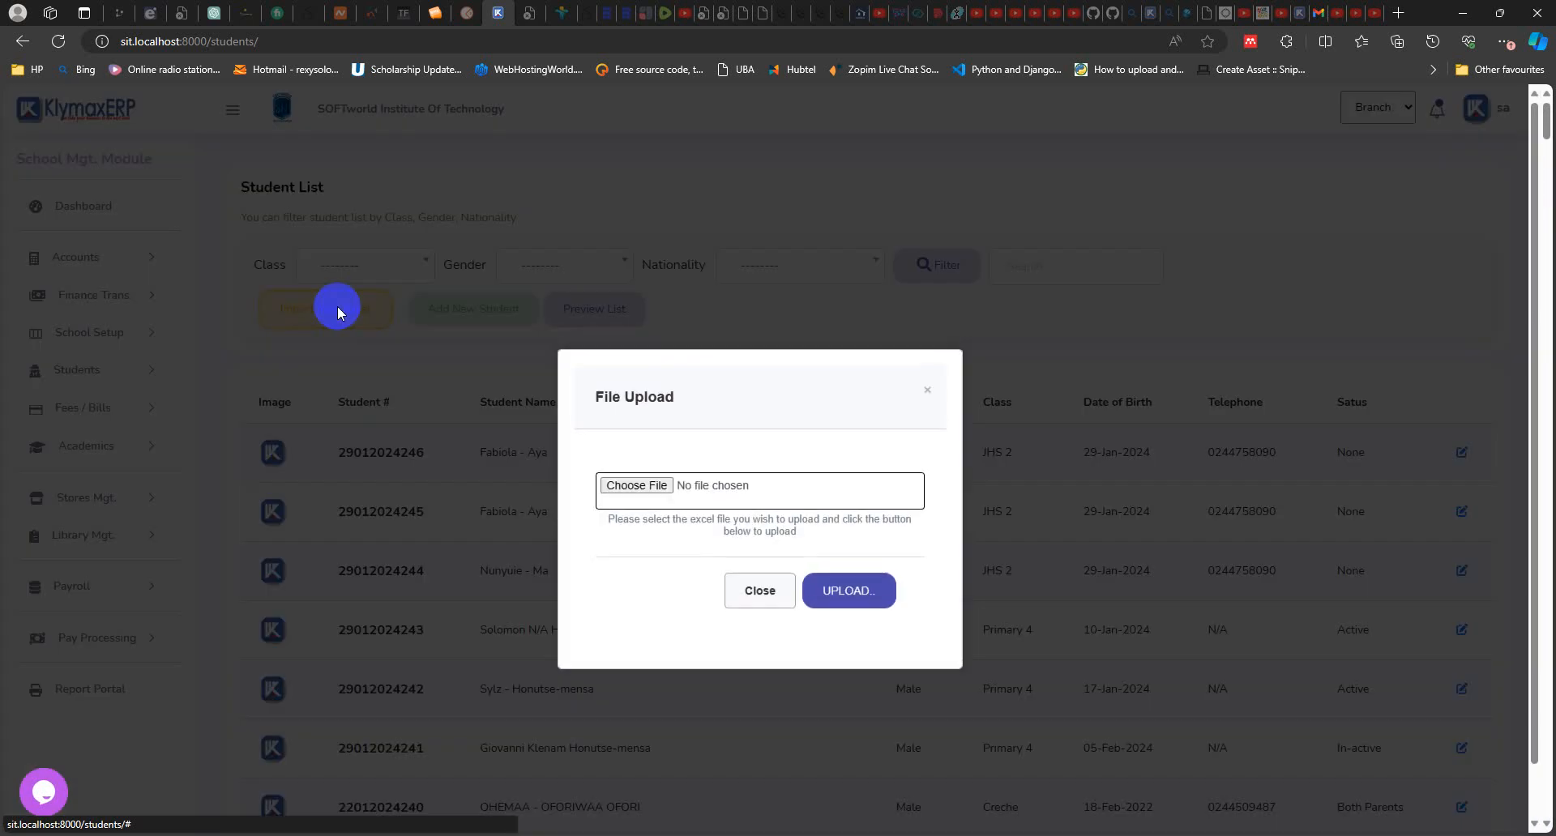
Step: Choose students_students.xlsx from the springland backup folder as the student import file, and close the file upload dialog without uploading
{"action": "left_click", "coordinate": [637, 492]}
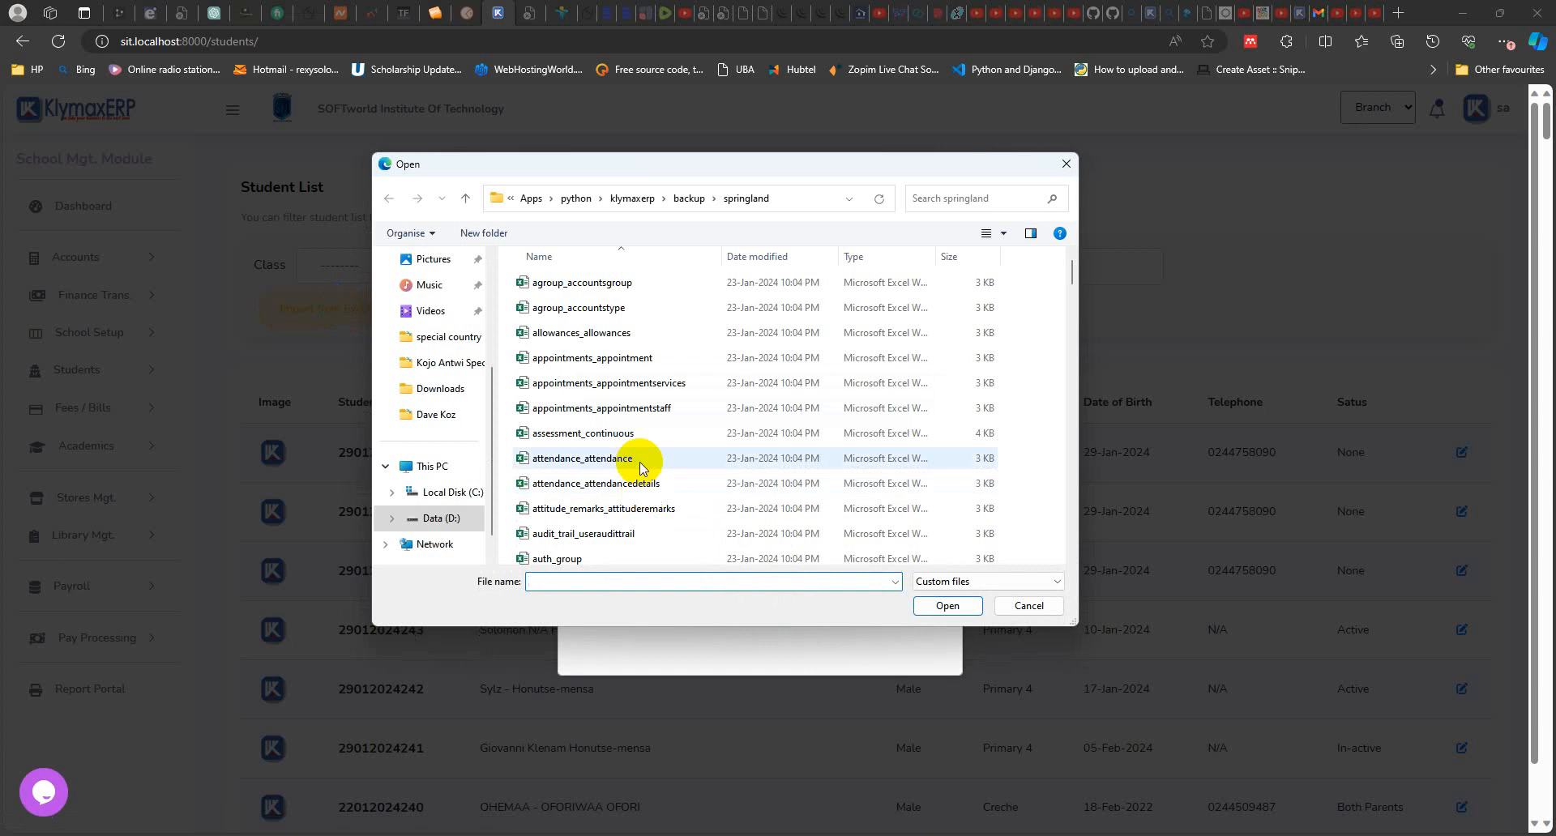
{"action": "scroll", "coordinate": [605, 376], "scroll_direction": "down", "scroll_amount": 20}
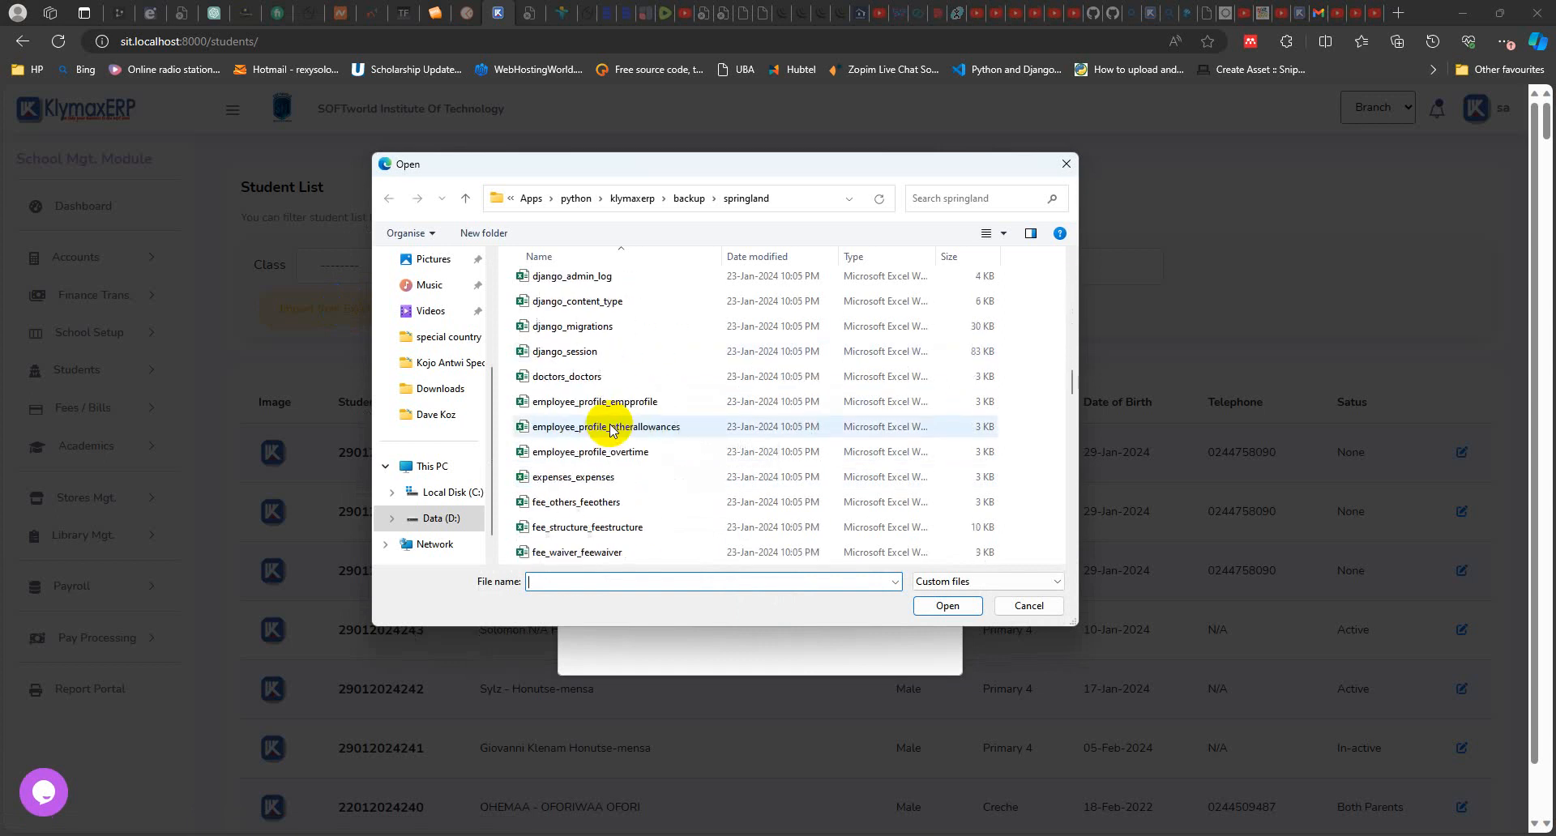
{"action": "scroll", "coordinate": [610, 429], "scroll_direction": "down", "scroll_amount": 20}
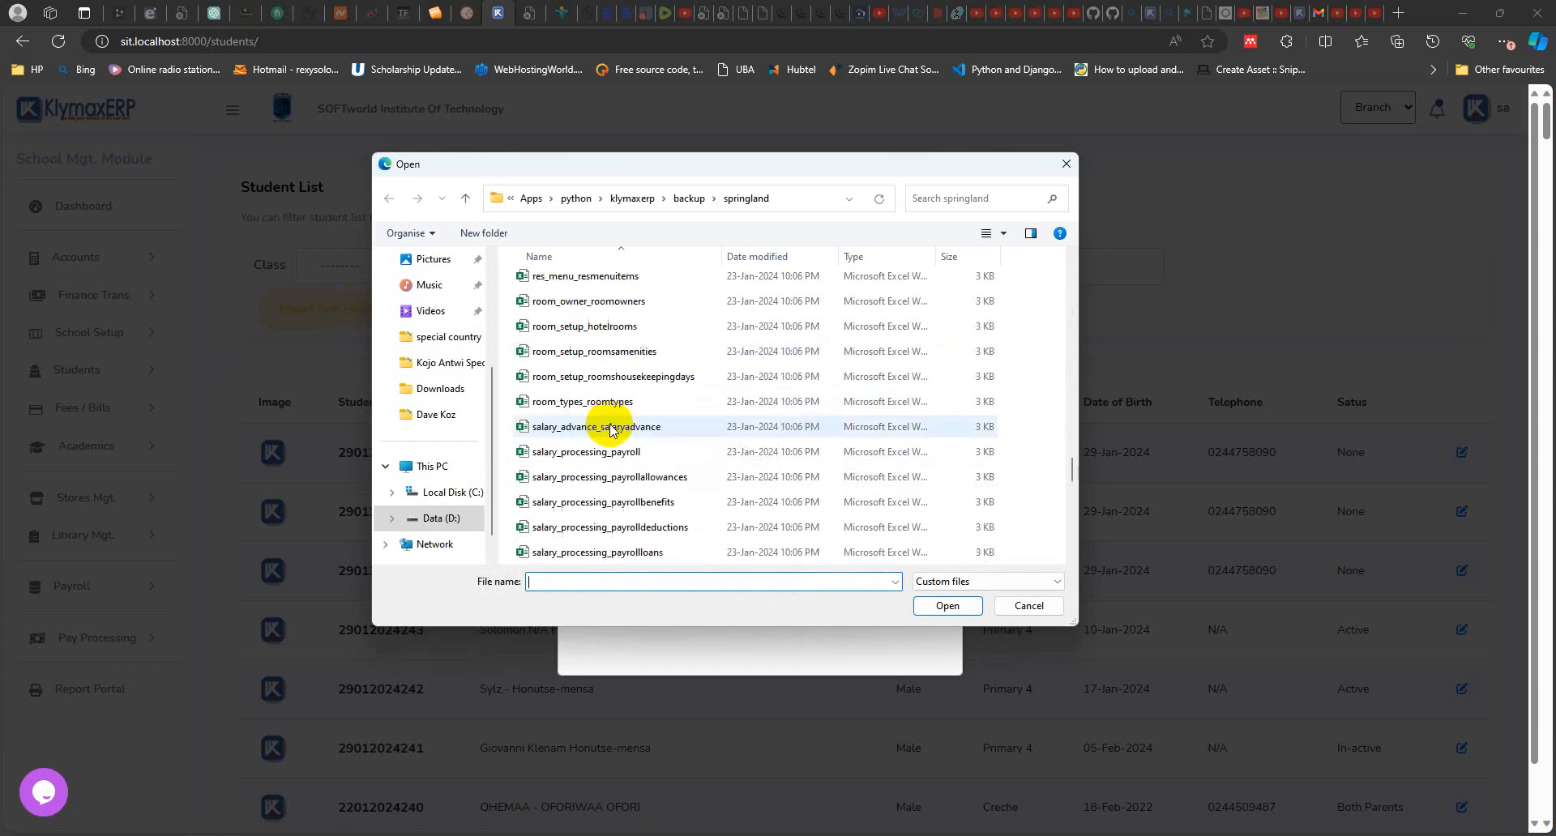
{"action": "scroll", "coordinate": [610, 429], "scroll_direction": "down", "scroll_amount": 5}
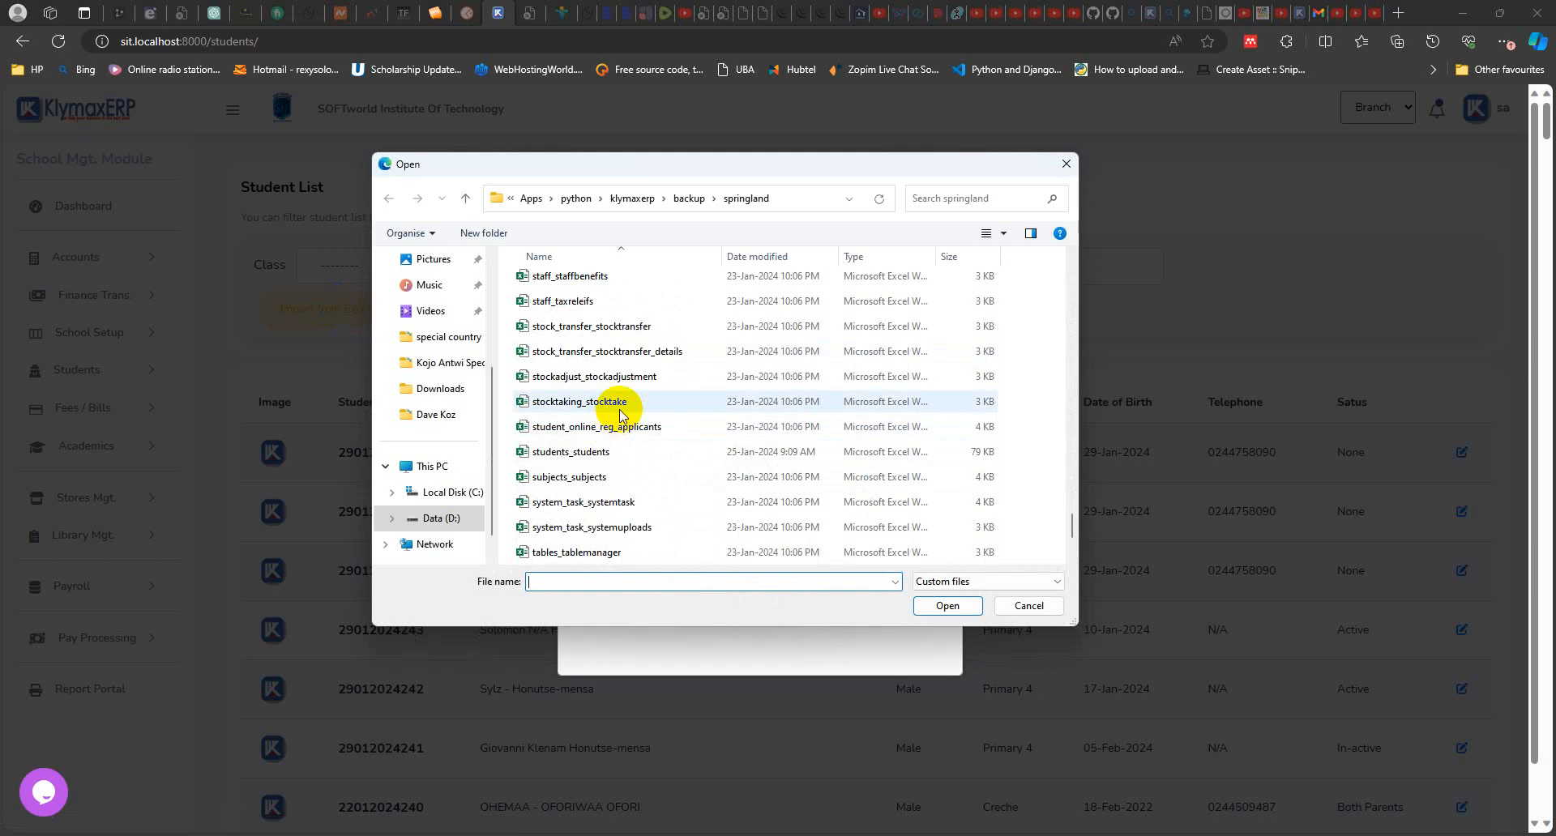
{"action": "left_click", "coordinate": [593, 451]}
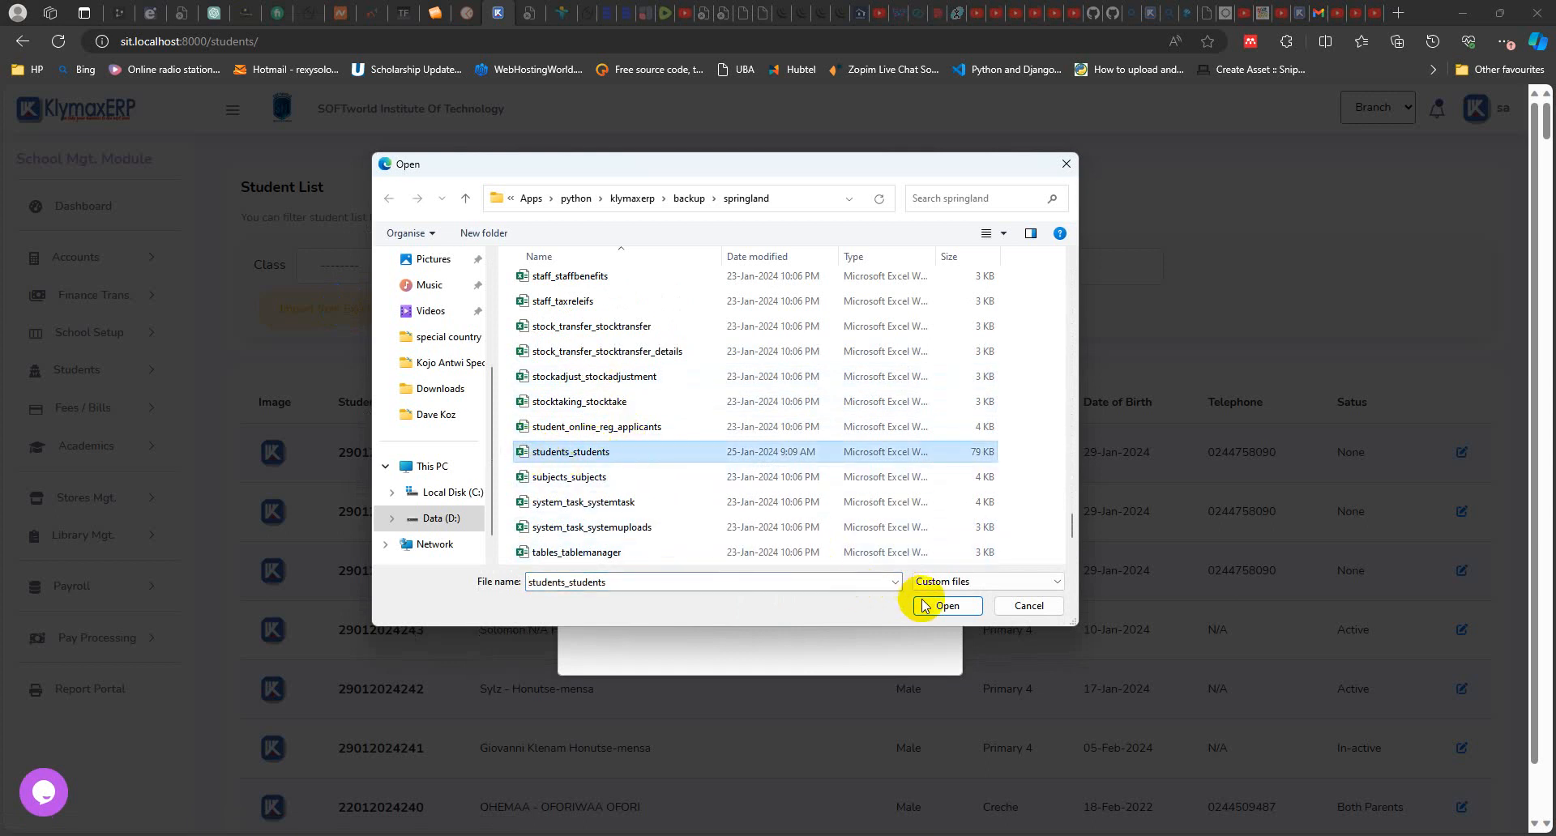
{"action": "left_click", "coordinate": [946, 608]}
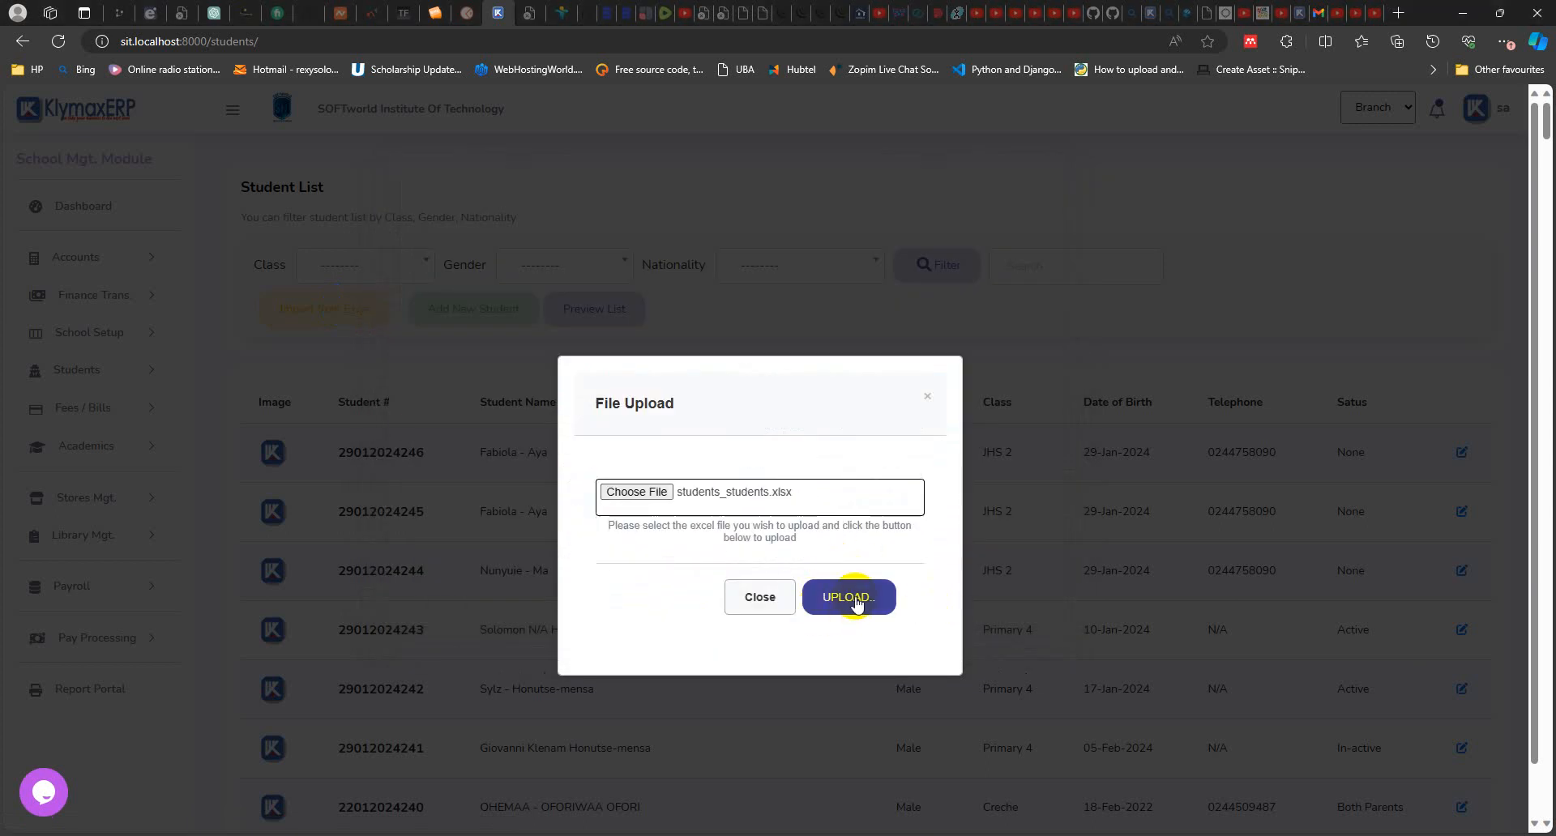
{"action": "left_click", "coordinate": [925, 394]}
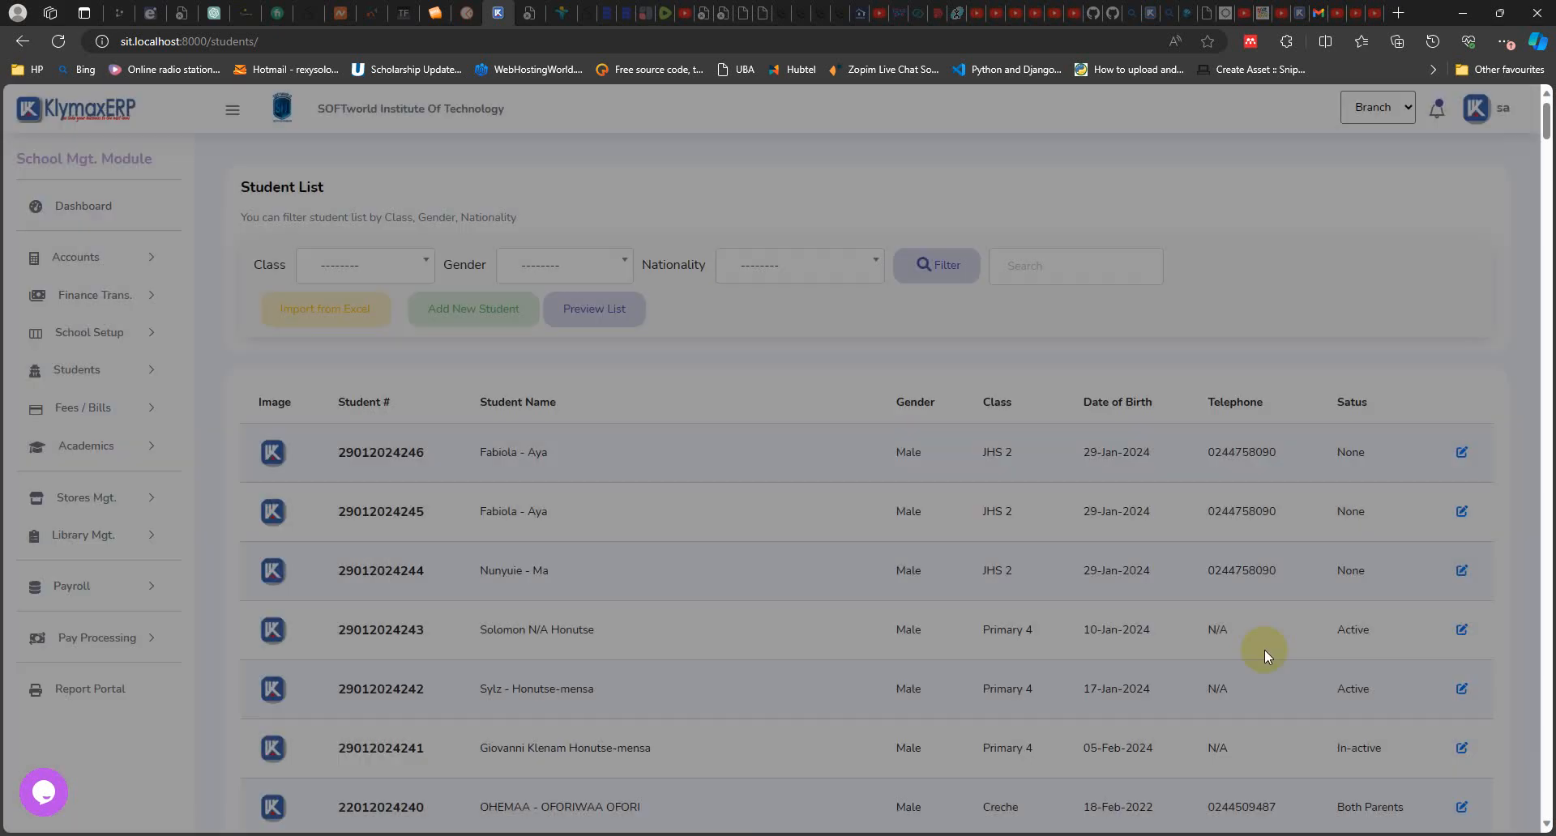